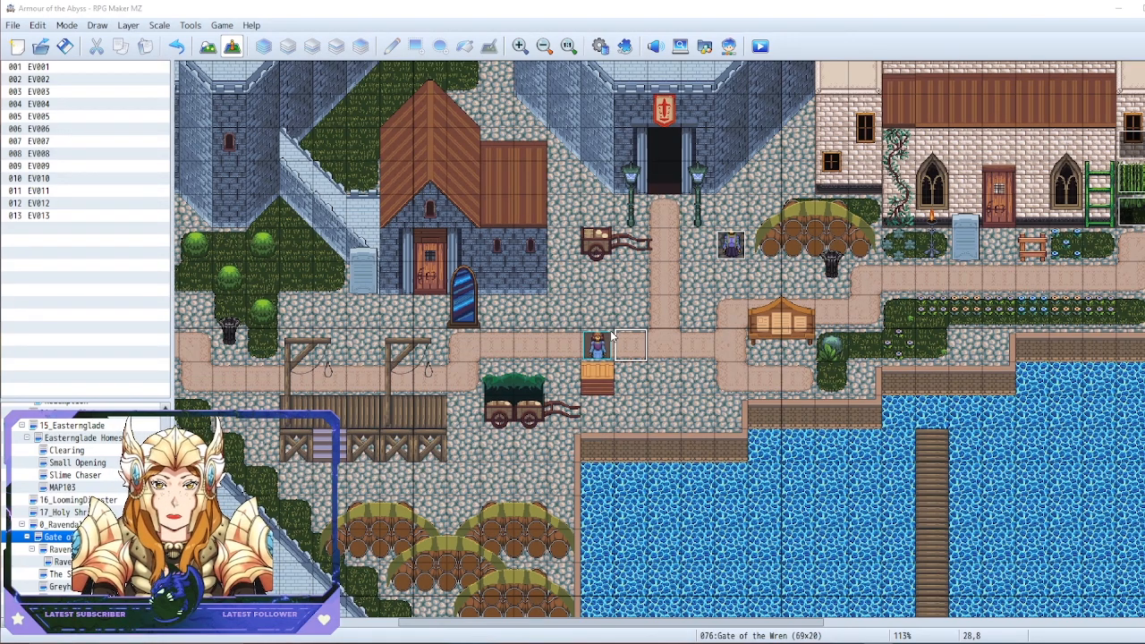
# Move the player's starting position two tiles west along the path to tile 25,8
pyautogui.moveTo(596, 345); pyautogui.dragTo(525, 345)
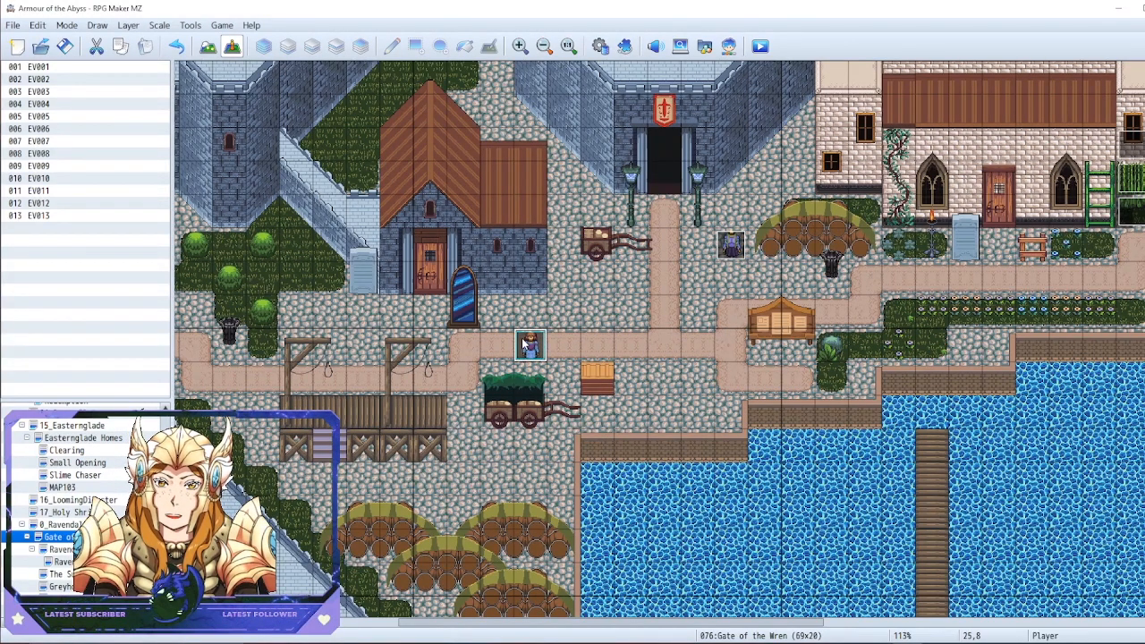
pyautogui.click(589, 349)
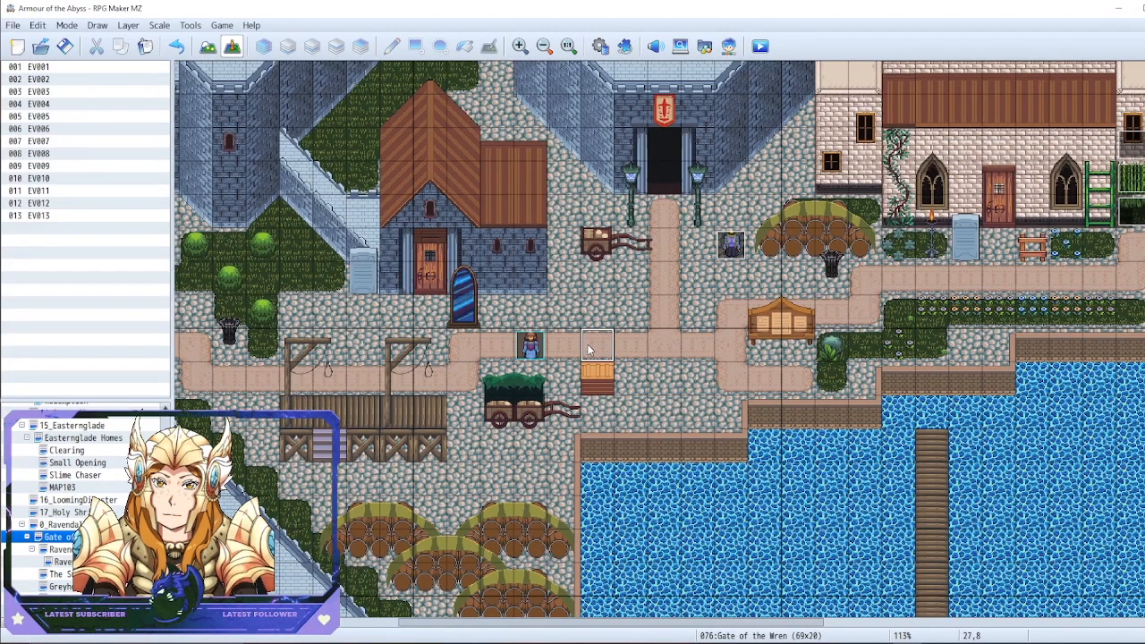
pyautogui.click(630, 311)
pyautogui.click(711, 339)
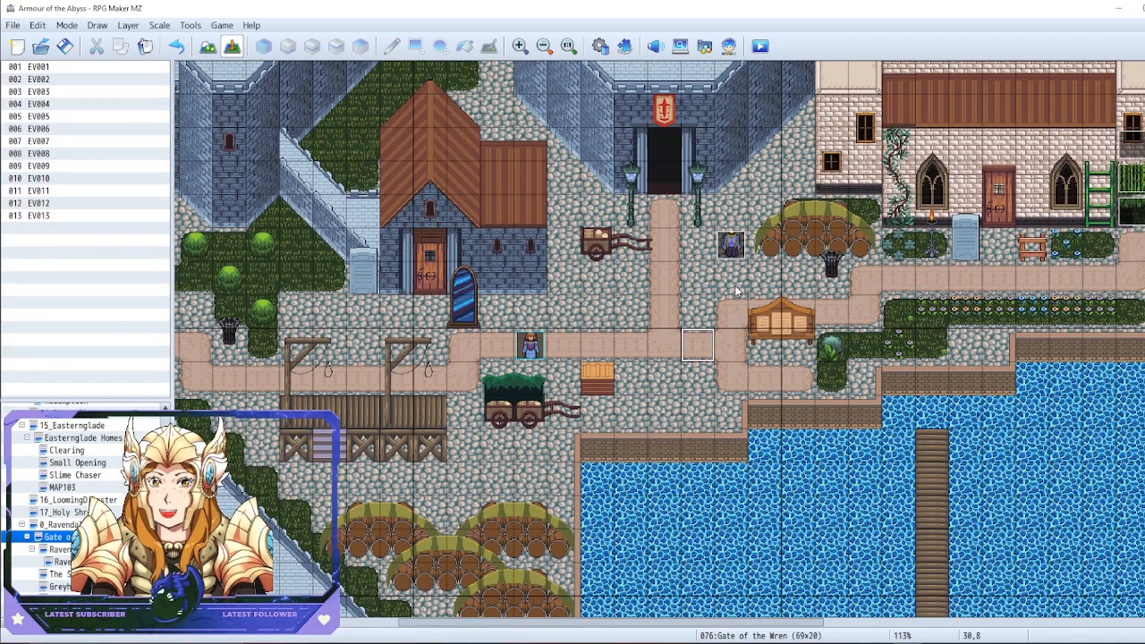
pyautogui.click(576, 239)
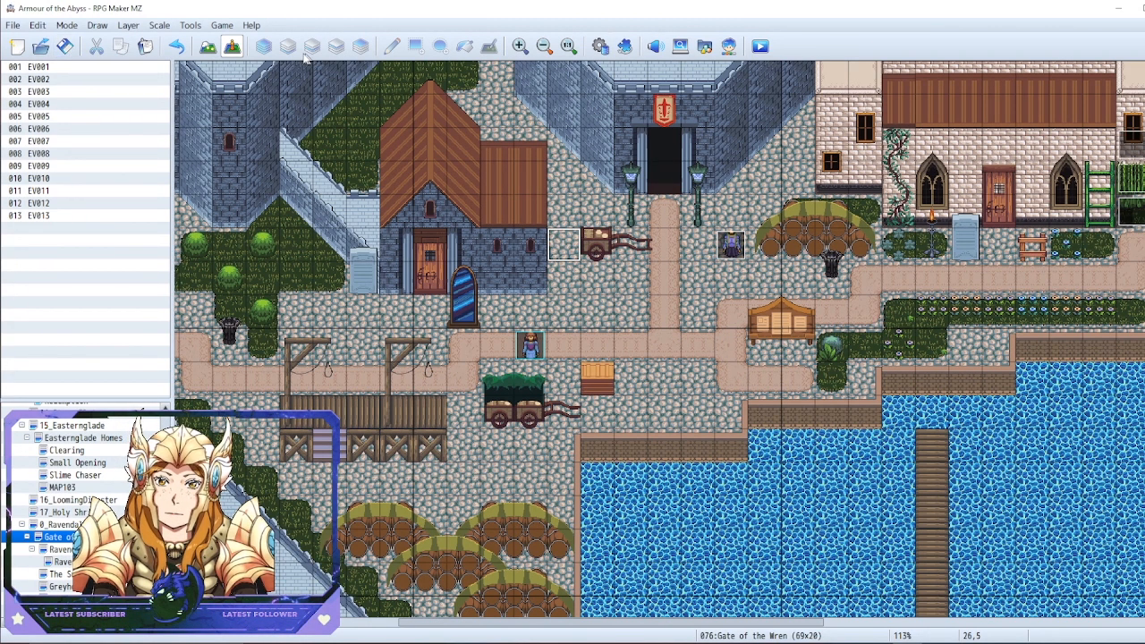
# Compare the map in map-editing mode and event-editing mode, finishing in event-editing mode
pyautogui.click(211, 54)
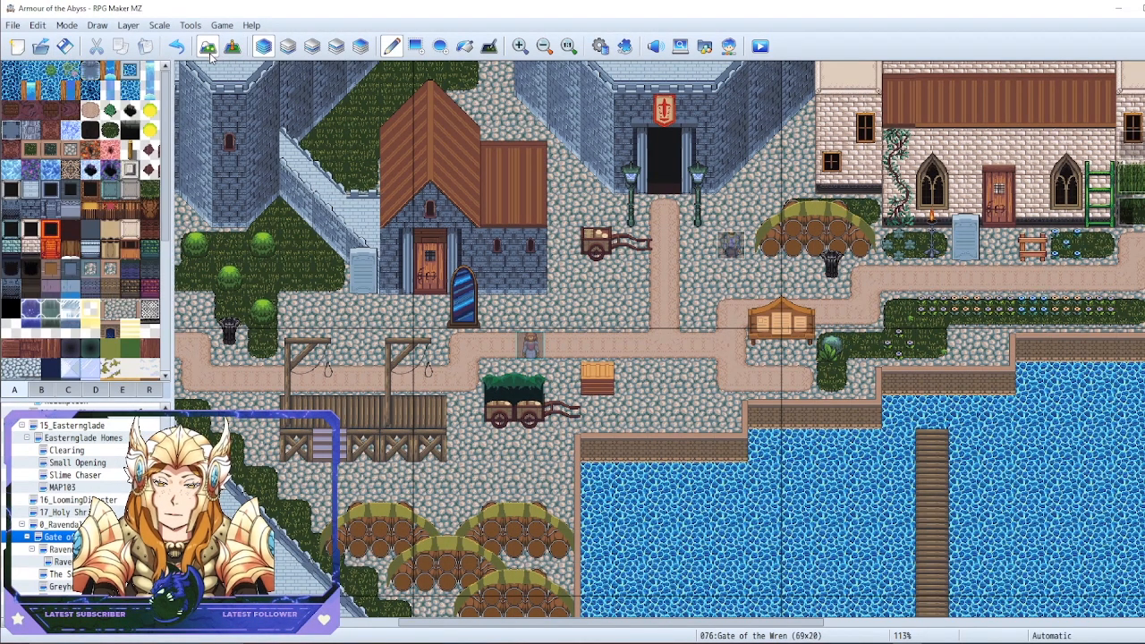
pyautogui.click(231, 47)
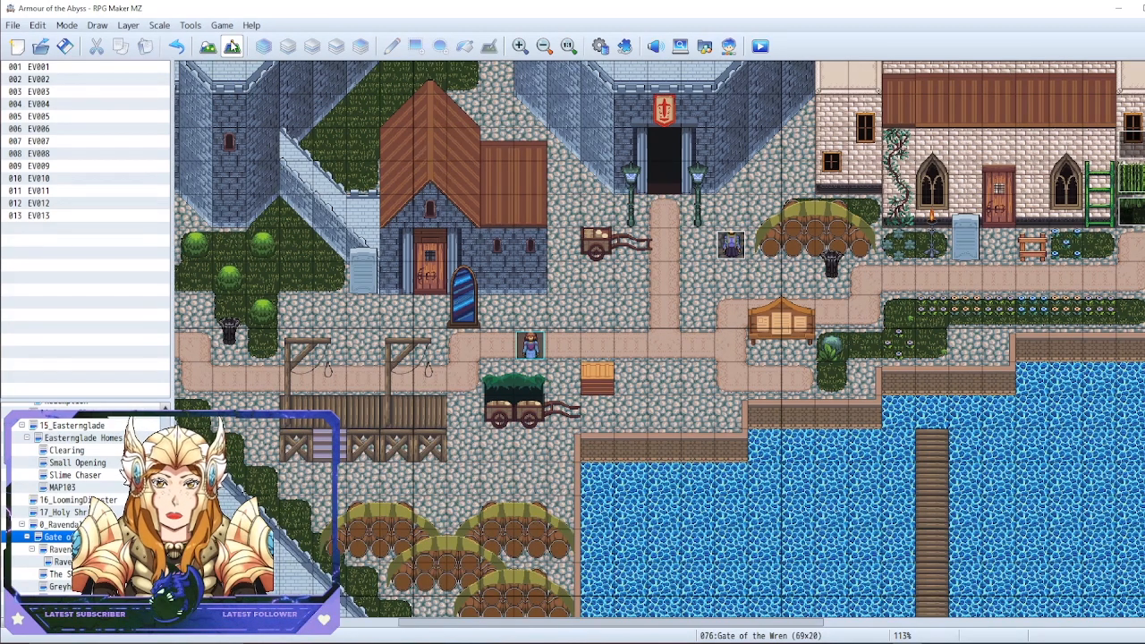
pyautogui.click(698, 312)
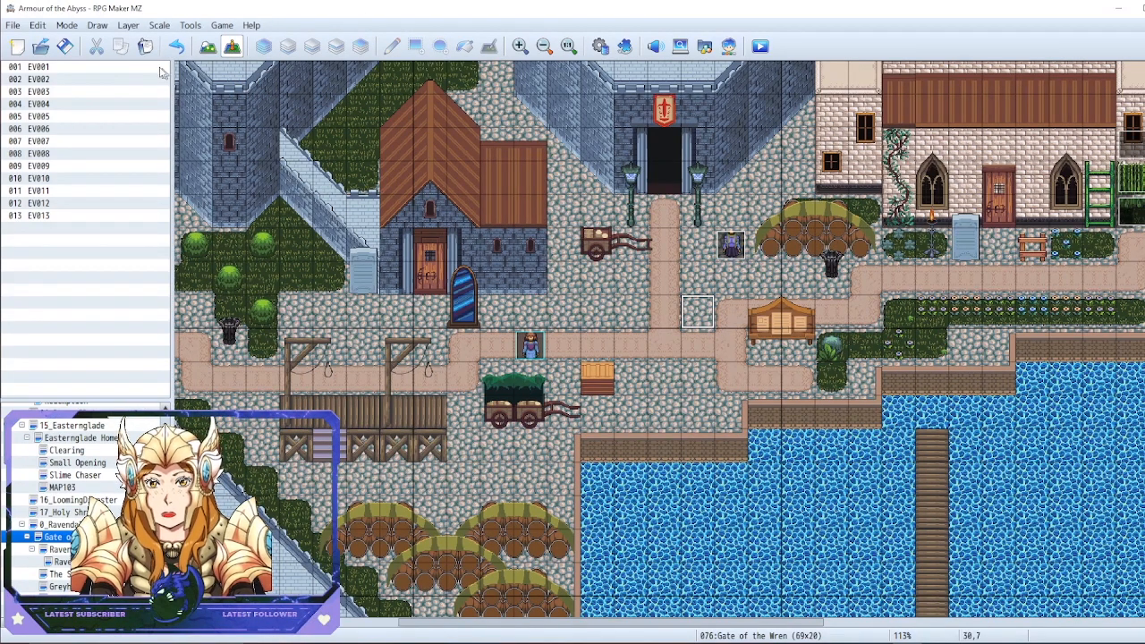
pyautogui.click(204, 49)
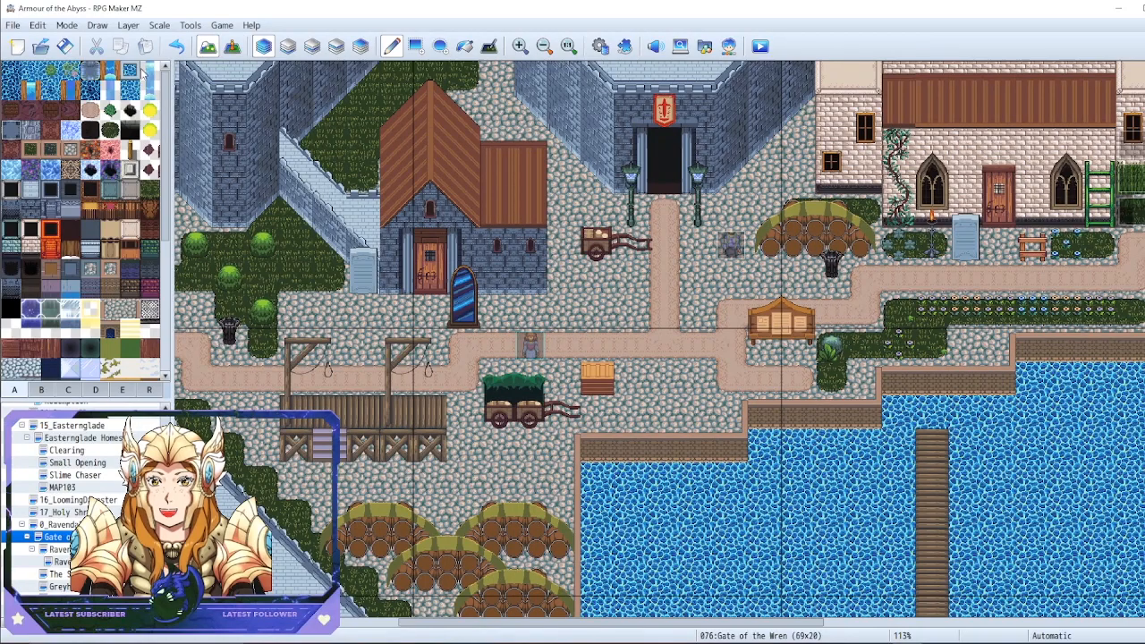
pyautogui.click(232, 45)
pyautogui.click(565, 214)
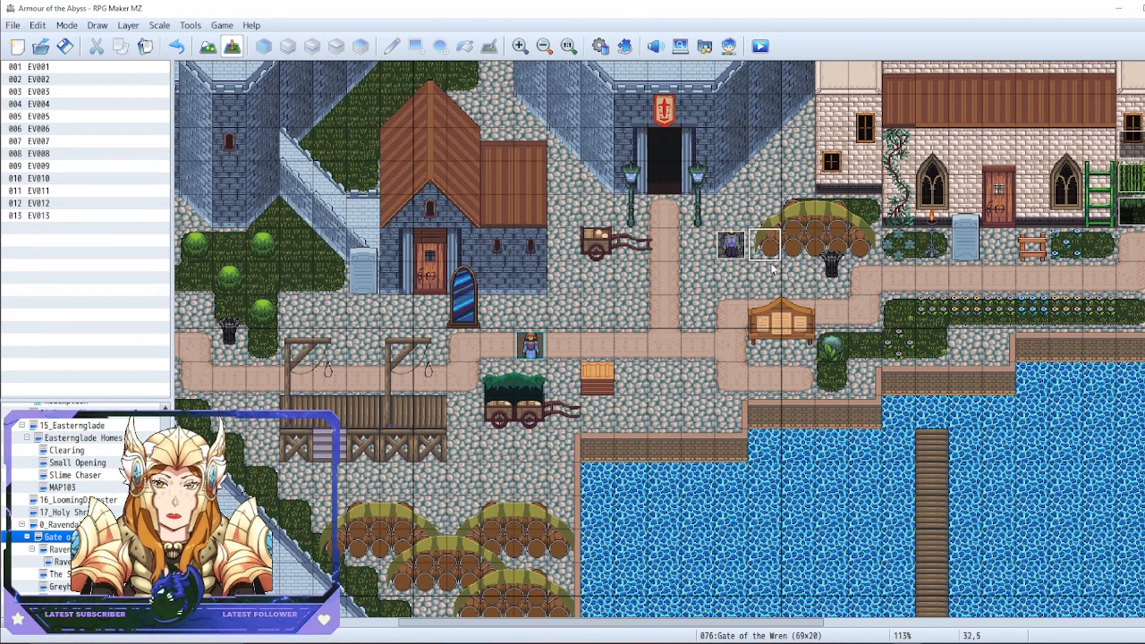
pyautogui.click(607, 187)
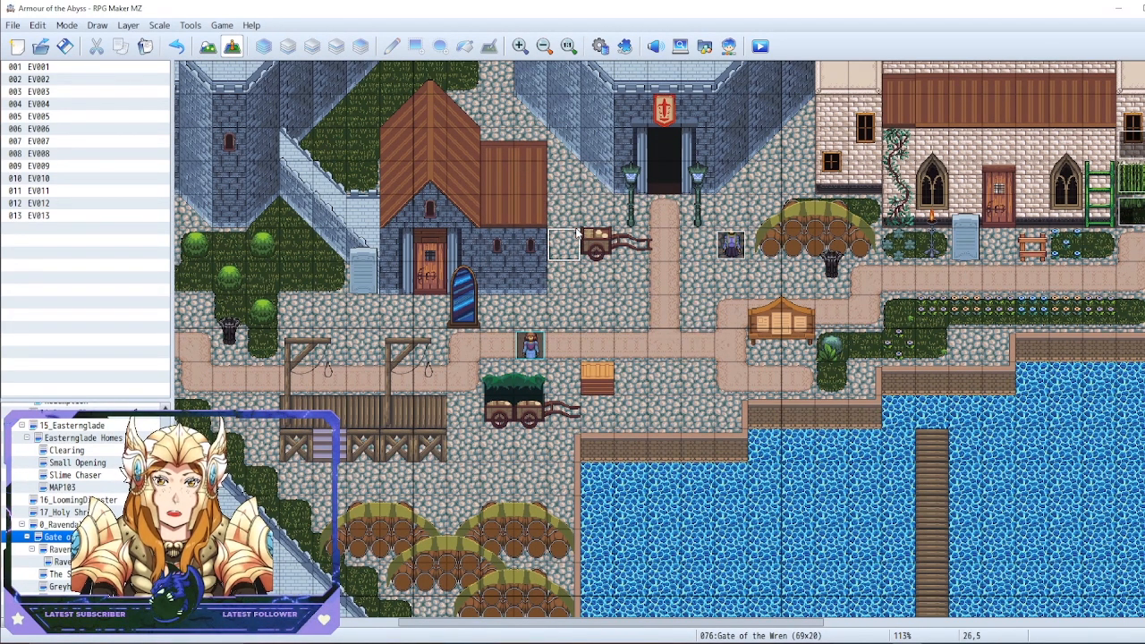
# Start a quick Treasure event on the empty tile 26,4 between the house and the castle entrance
pyautogui.rightClick(575, 220)
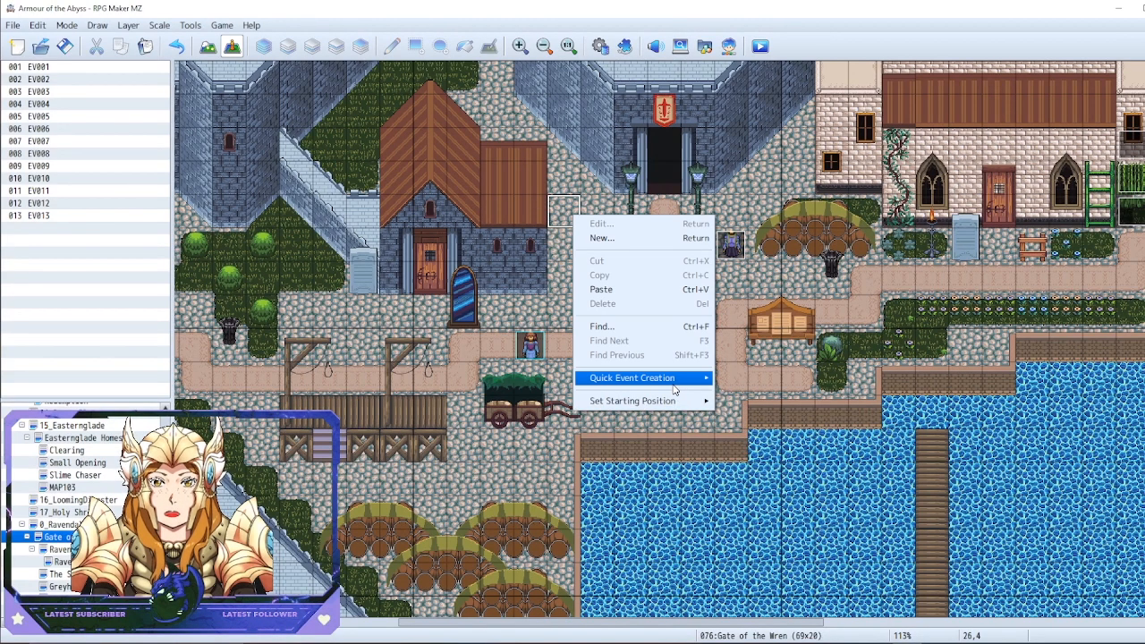
pyautogui.moveTo(676, 391)
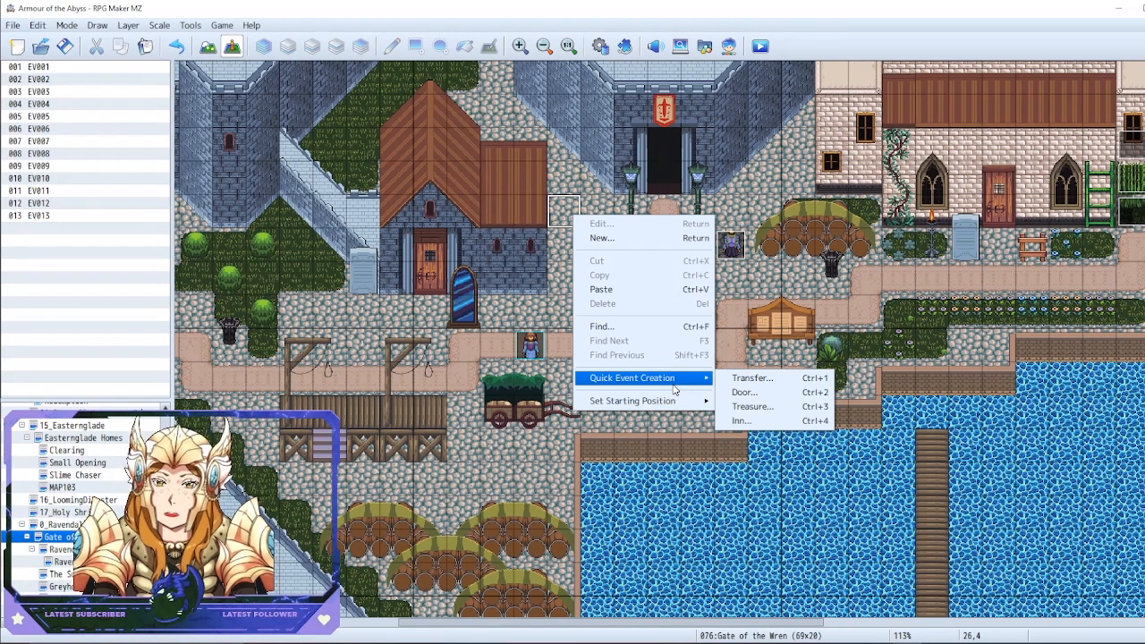
pyautogui.click(756, 409)
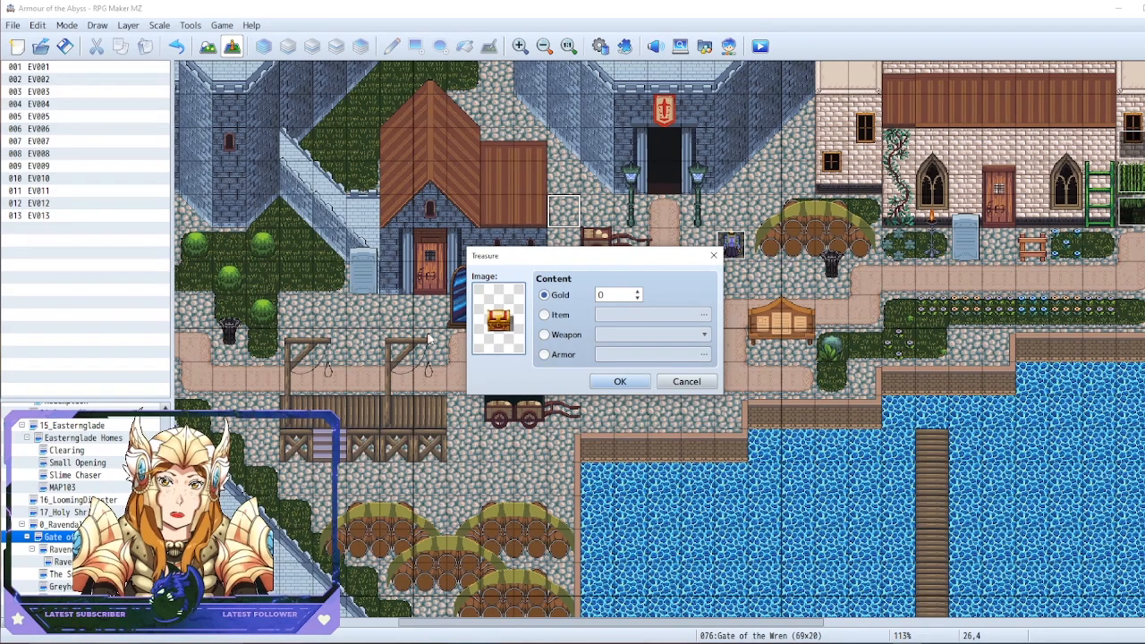
# Browse the available chest images for the treasure, preview $ChestIId, and leave the image selection without applying a change
pyautogui.doubleClick(493, 319)
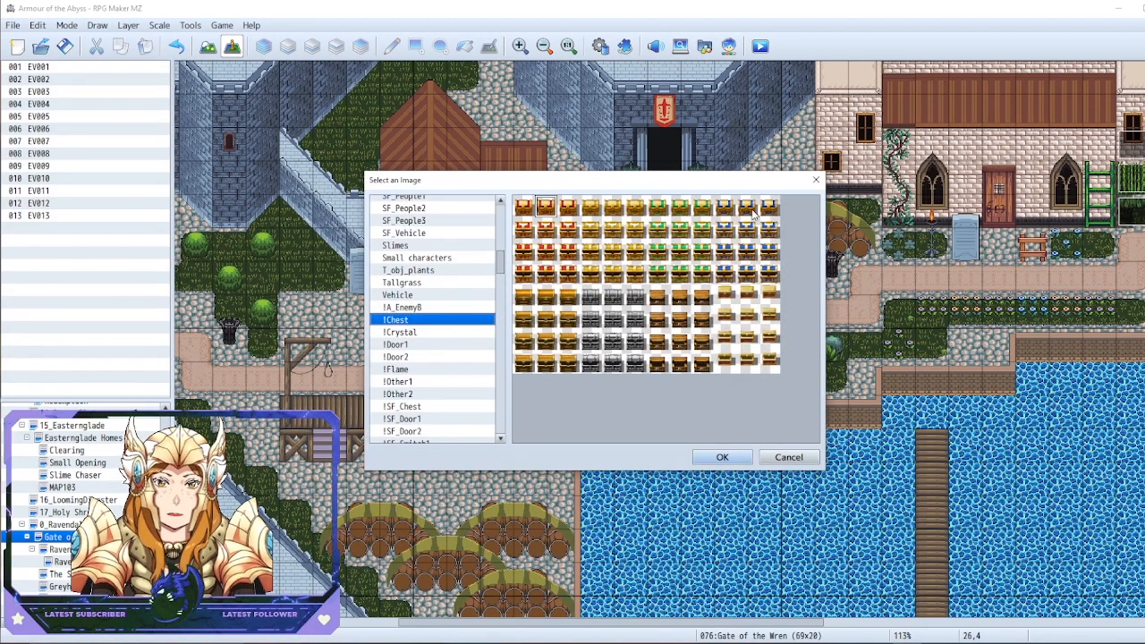
pyautogui.click(816, 183)
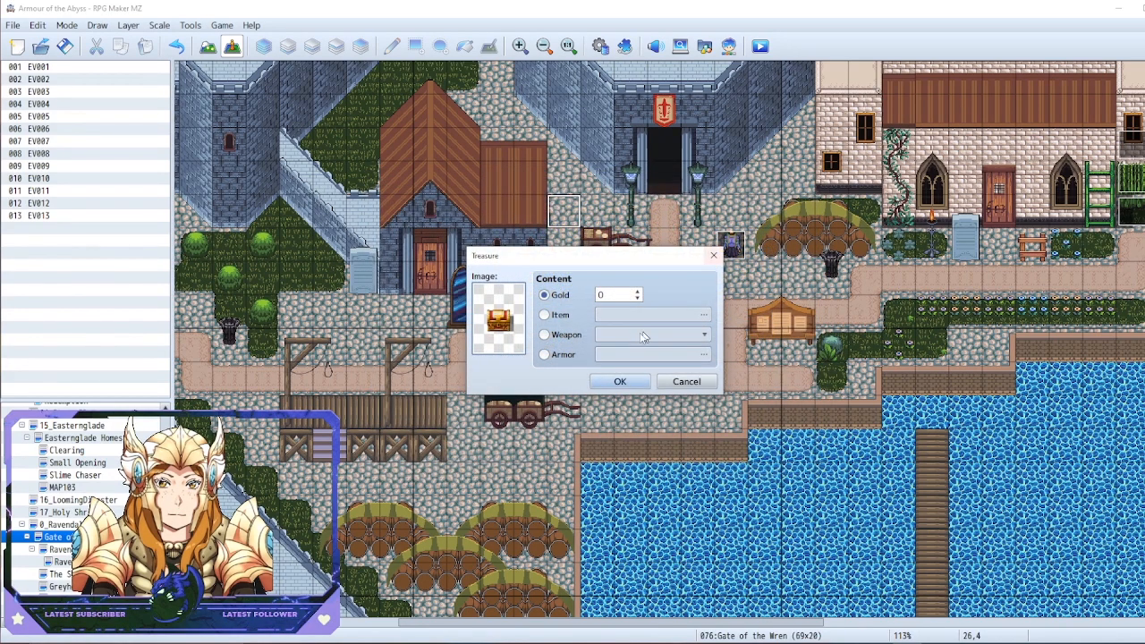
pyautogui.doubleClick(501, 324)
pyautogui.scroll(-4, 497, 295)
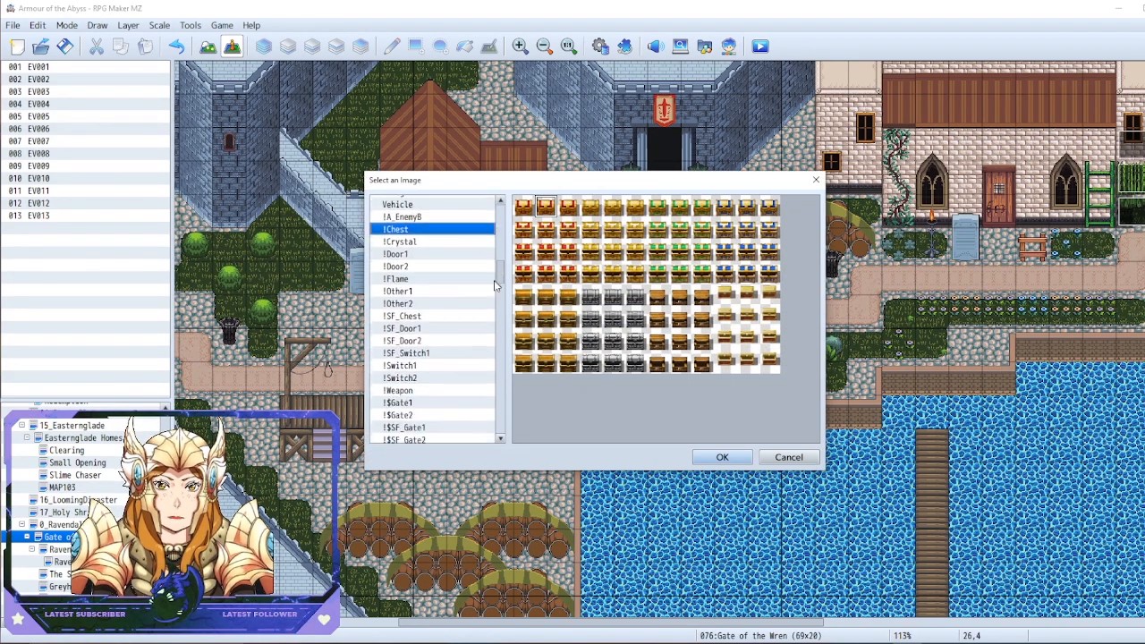
pyautogui.moveTo(493, 285); pyautogui.dragTo(488, 225)
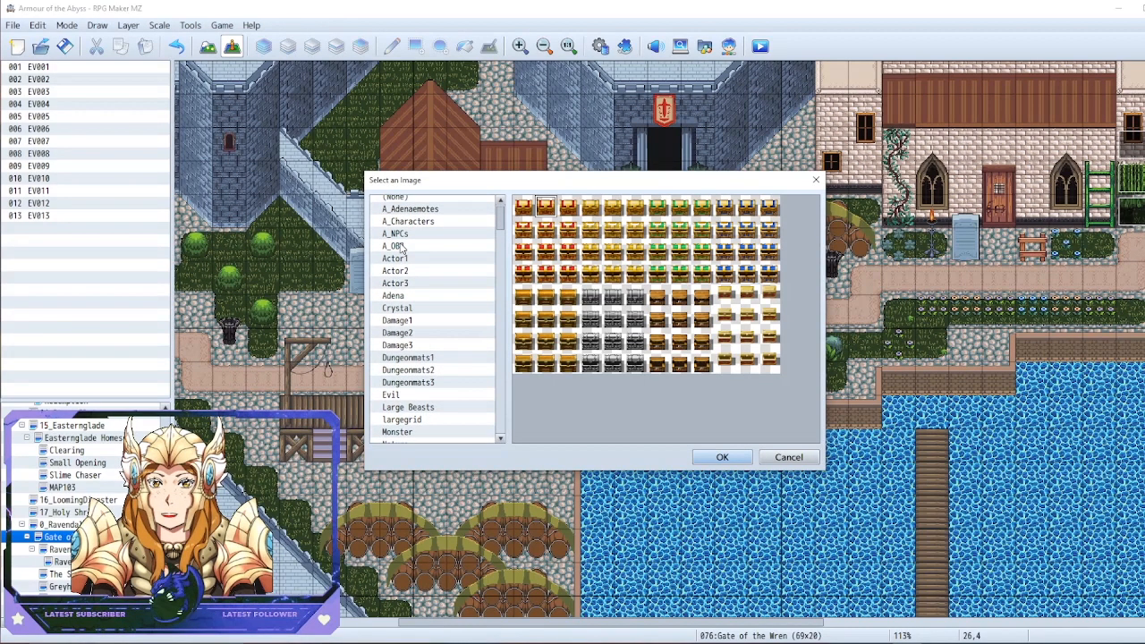
pyautogui.scroll(-5, 421, 273)
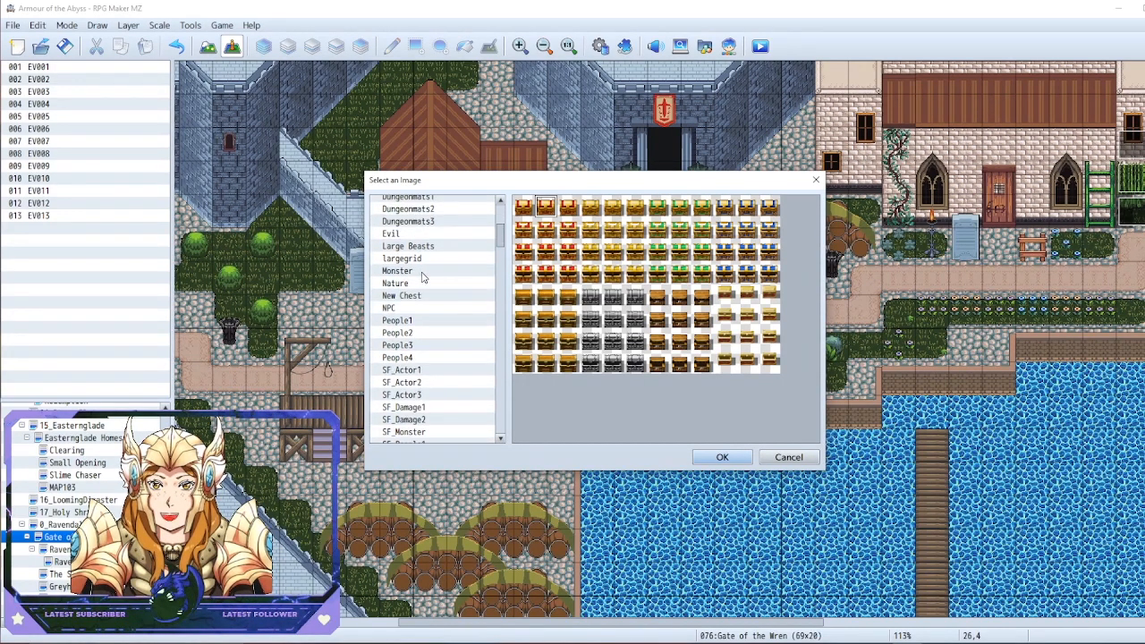
pyautogui.scroll(-9, 421, 293)
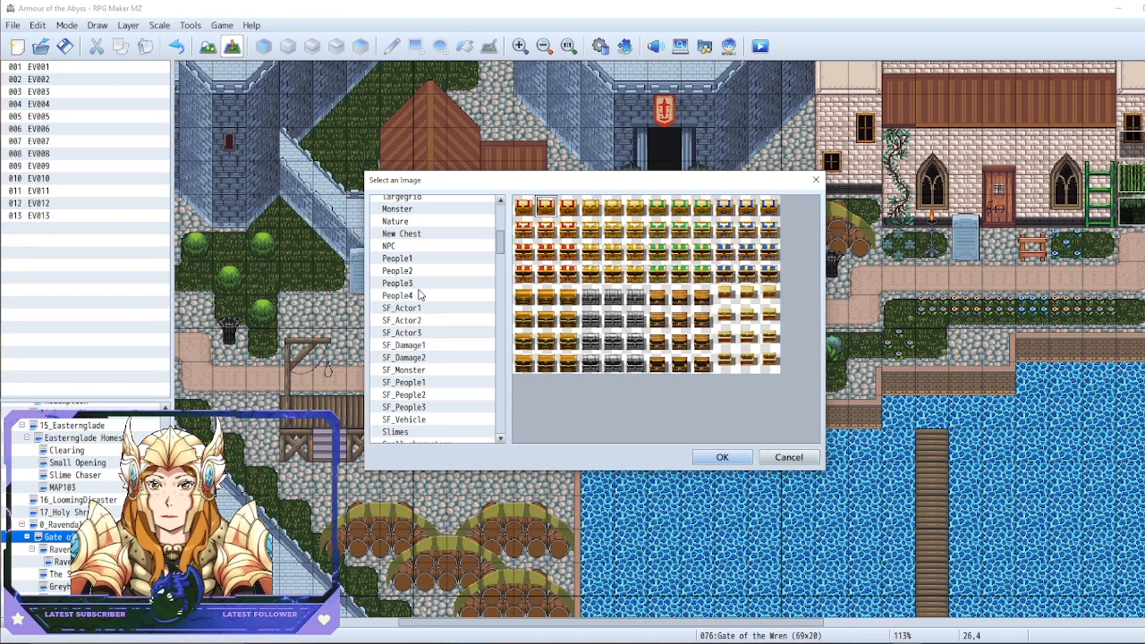
pyautogui.scroll(-12, 442, 275)
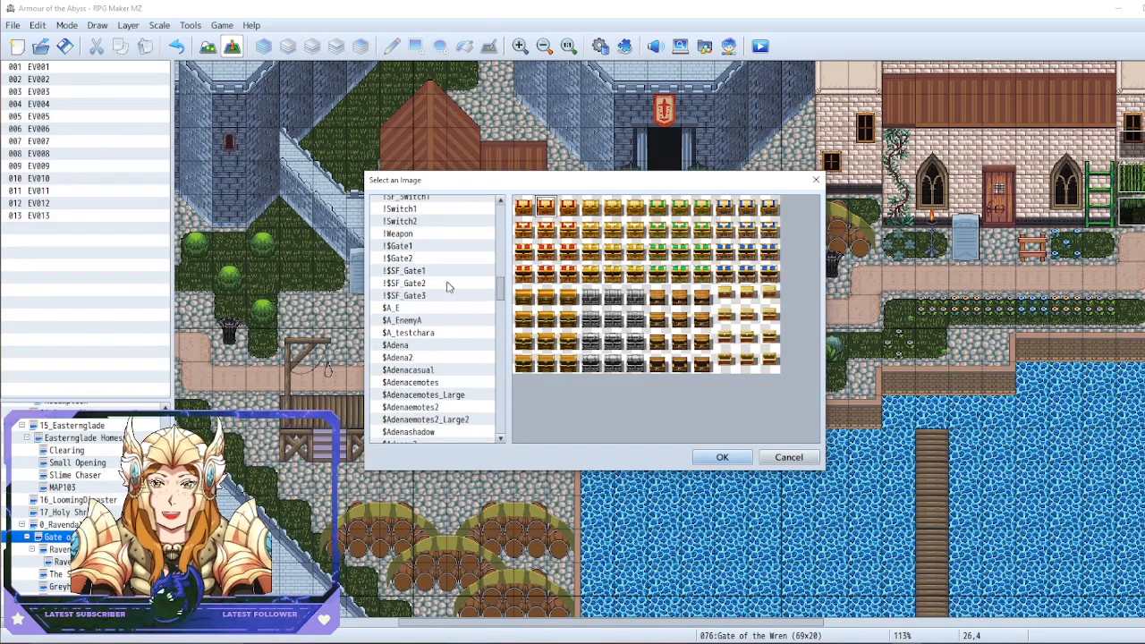
pyautogui.click(437, 333)
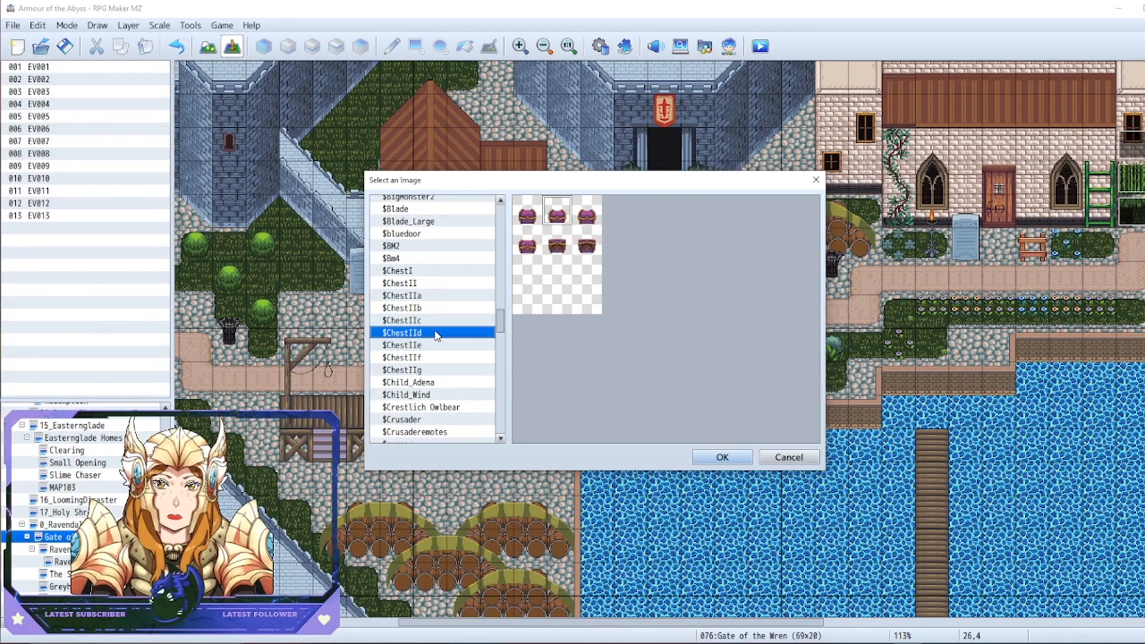
pyautogui.click(815, 180)
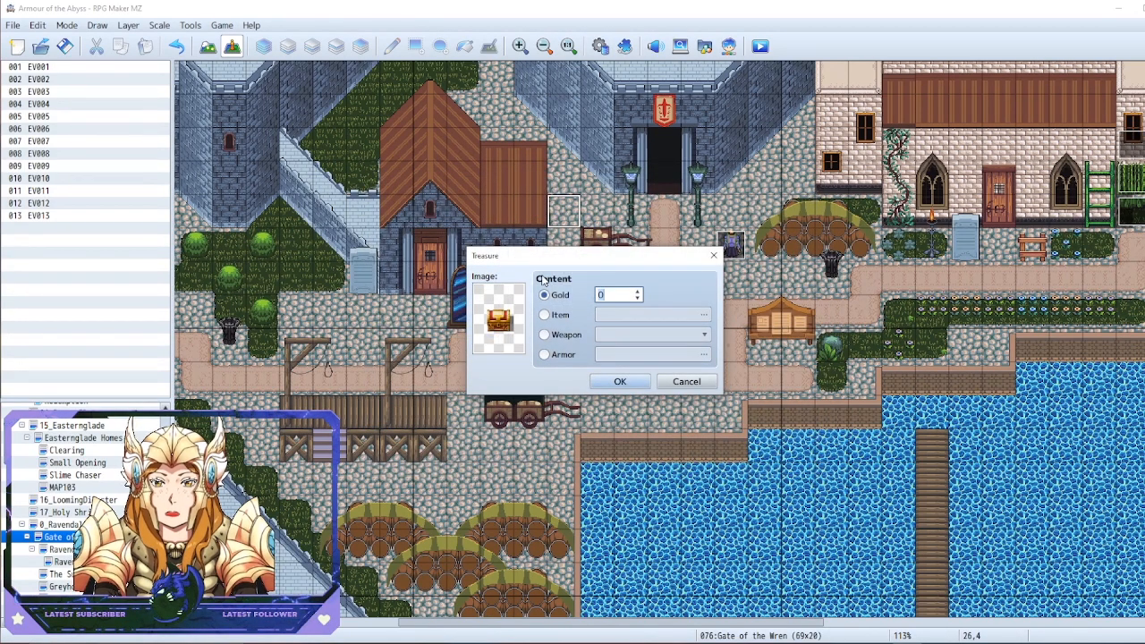
# Set the treasure's content to the item 0007 Potion and create the event
pyautogui.write('00')
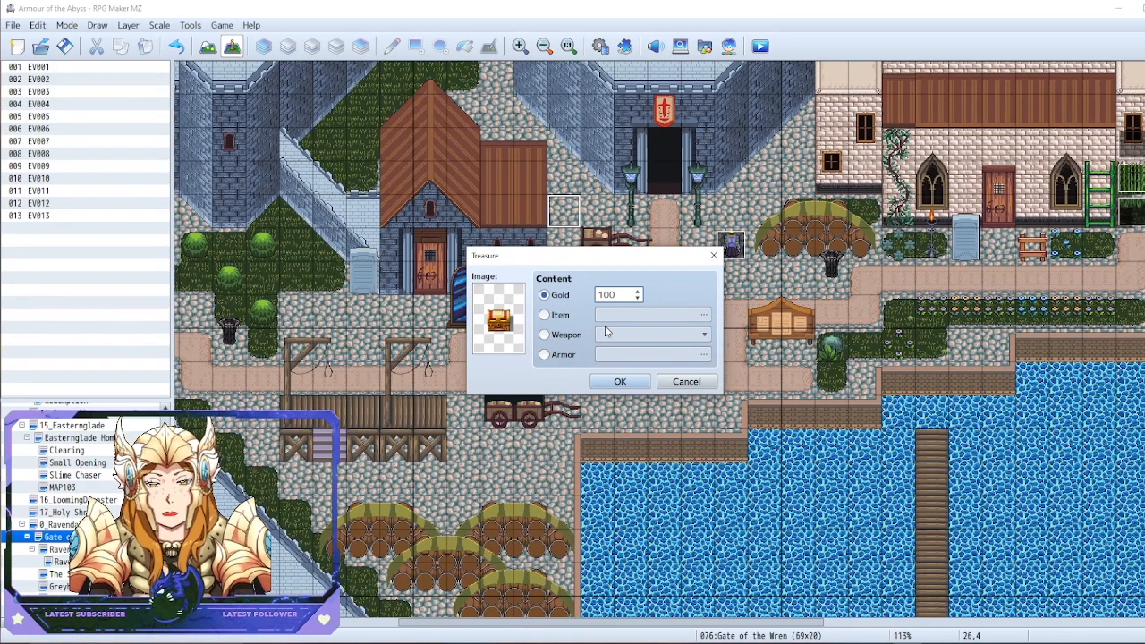
pyautogui.click(553, 315)
pyautogui.click(703, 315)
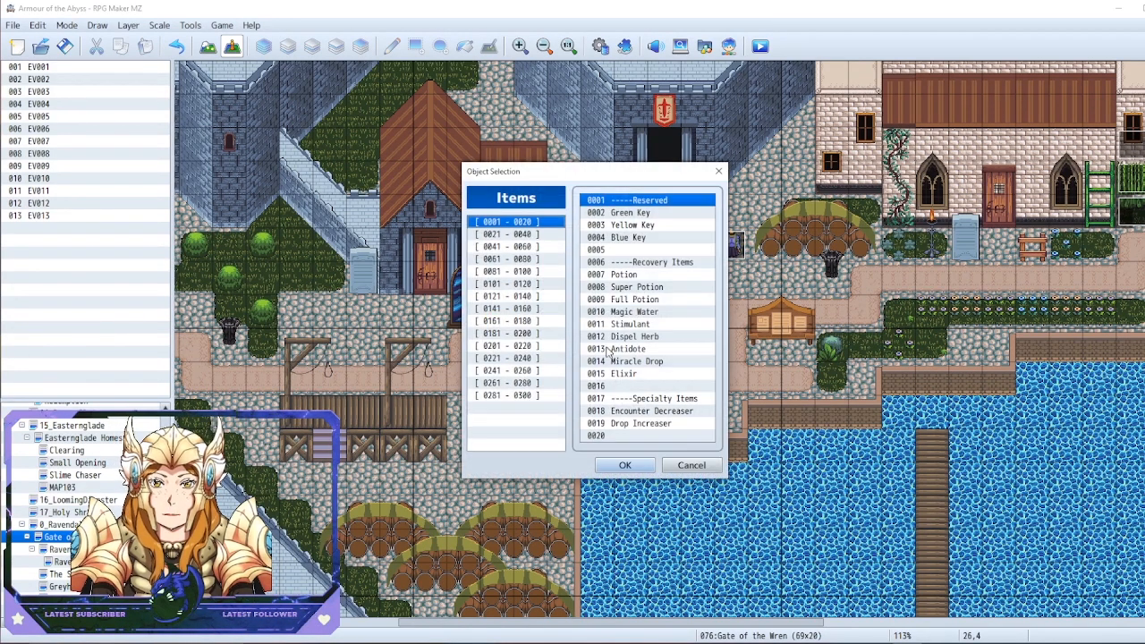
pyautogui.press('Down')
pyautogui.press('Down')
pyautogui.click(609, 336)
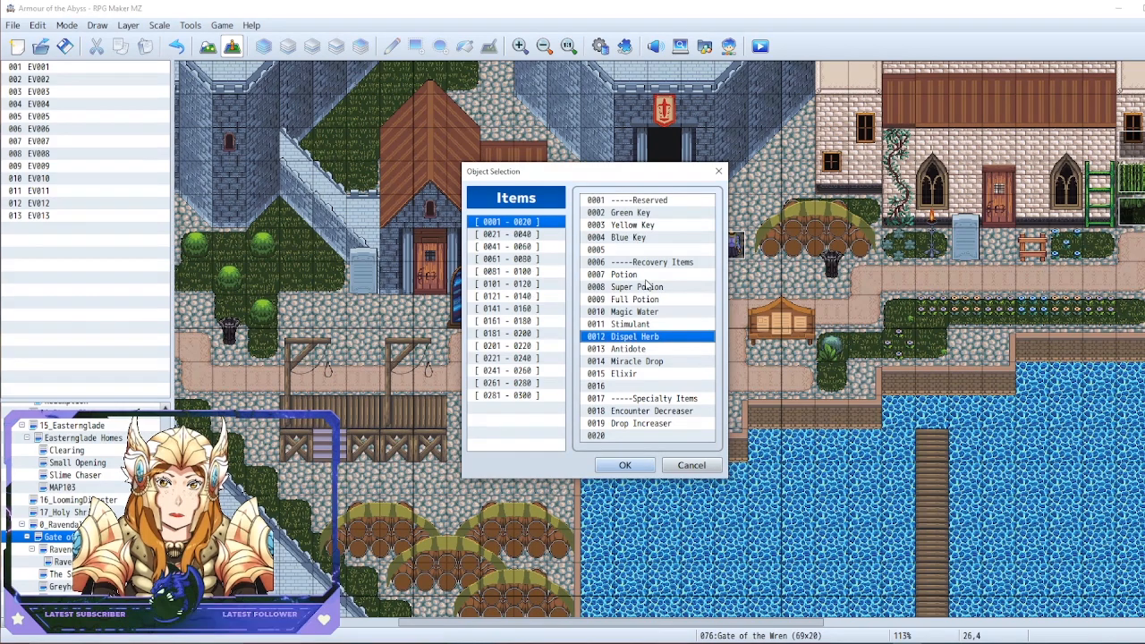
pyautogui.doubleClick(623, 276)
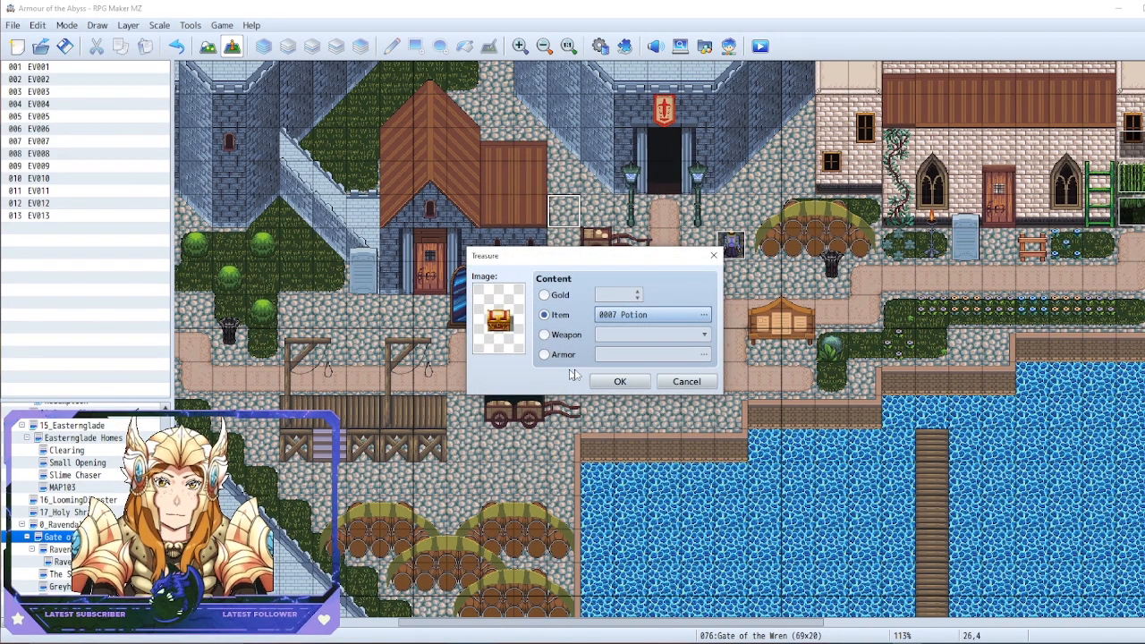
pyautogui.click(630, 384)
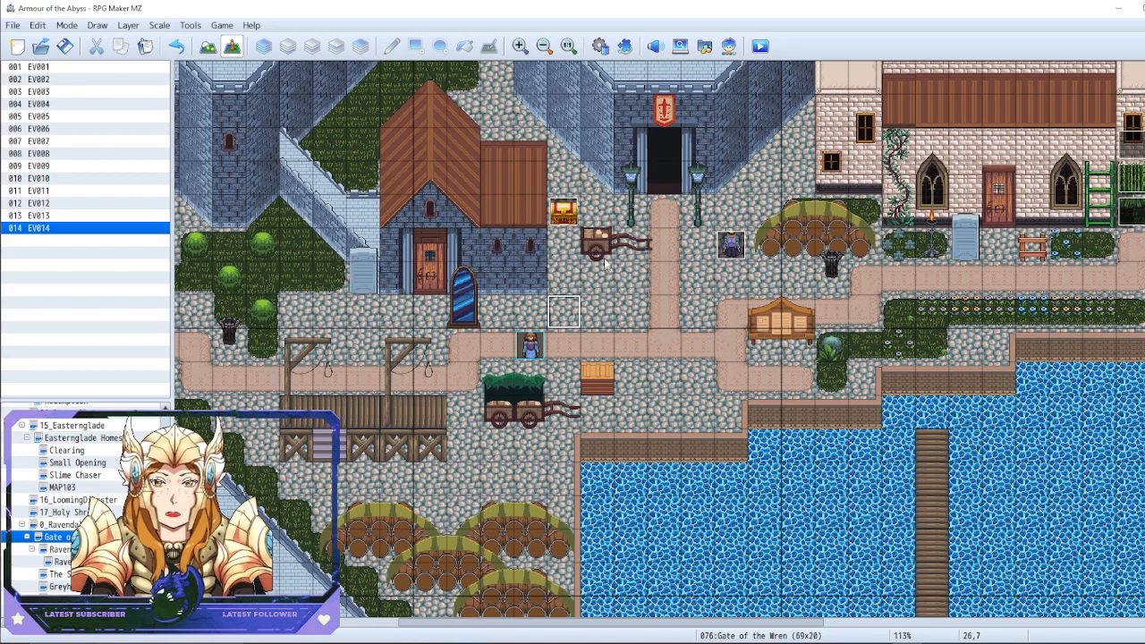
# Open the treasure chest event at tile 26,4 for editing and reposition its editor window
pyautogui.rightClick(571, 224)
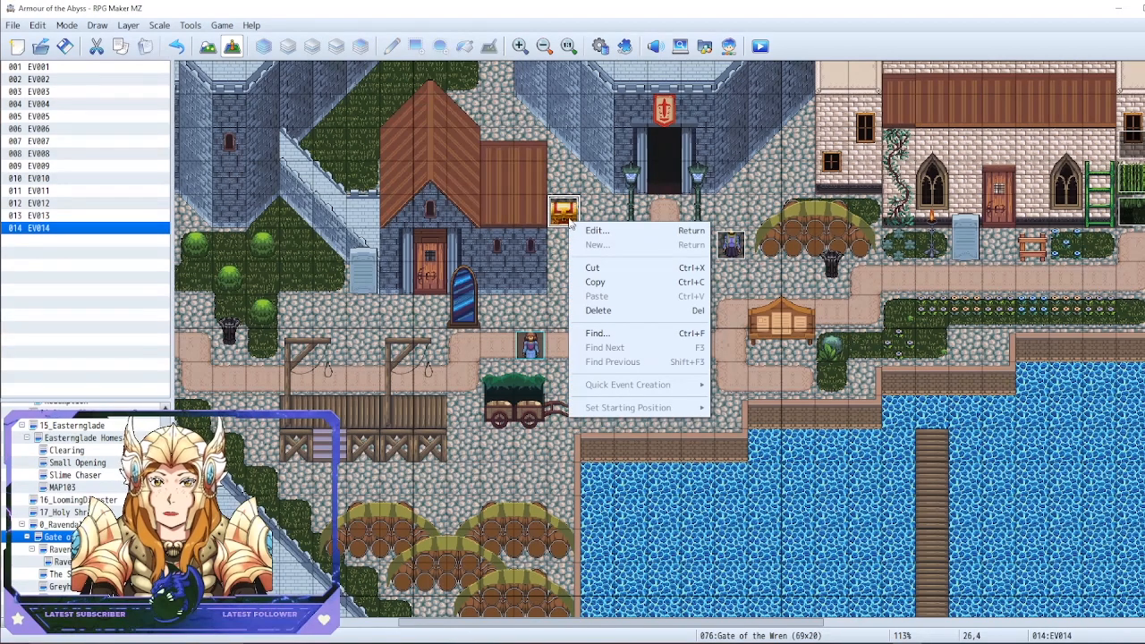
pyautogui.click(631, 181)
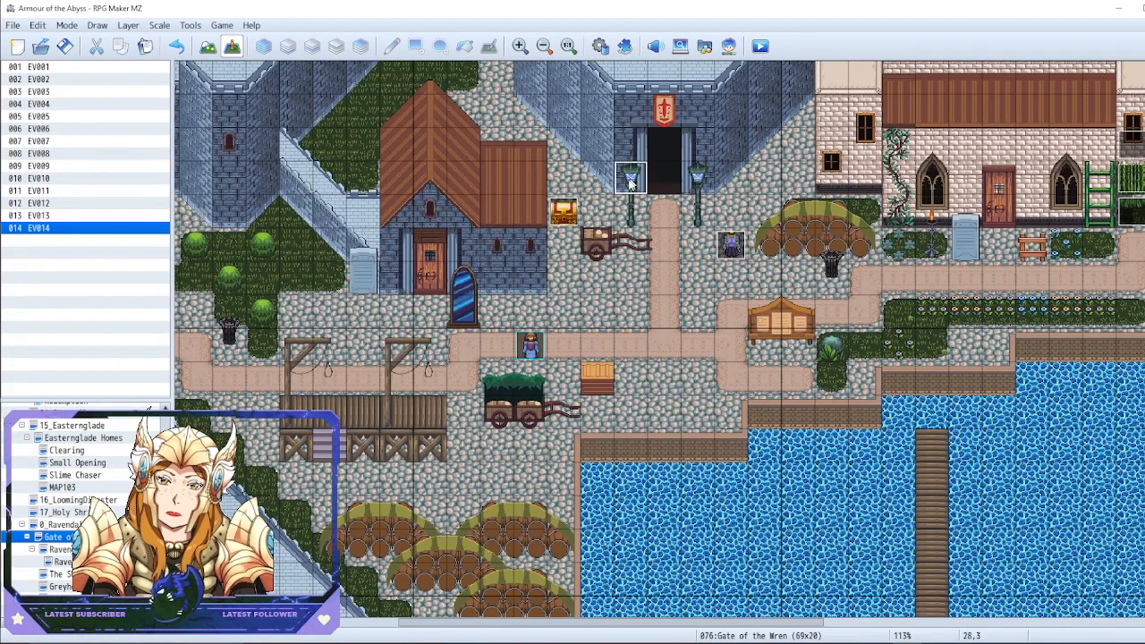
pyautogui.click(599, 250)
pyautogui.click(564, 218)
pyautogui.rightClick(564, 216)
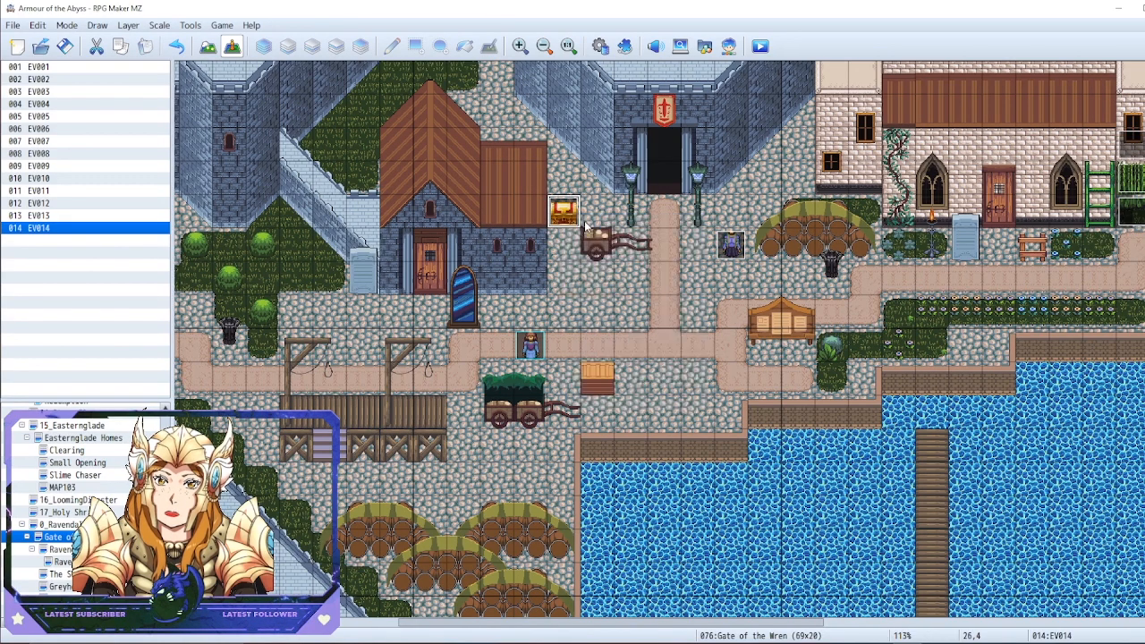
pyautogui.click(586, 224)
pyautogui.click(606, 305)
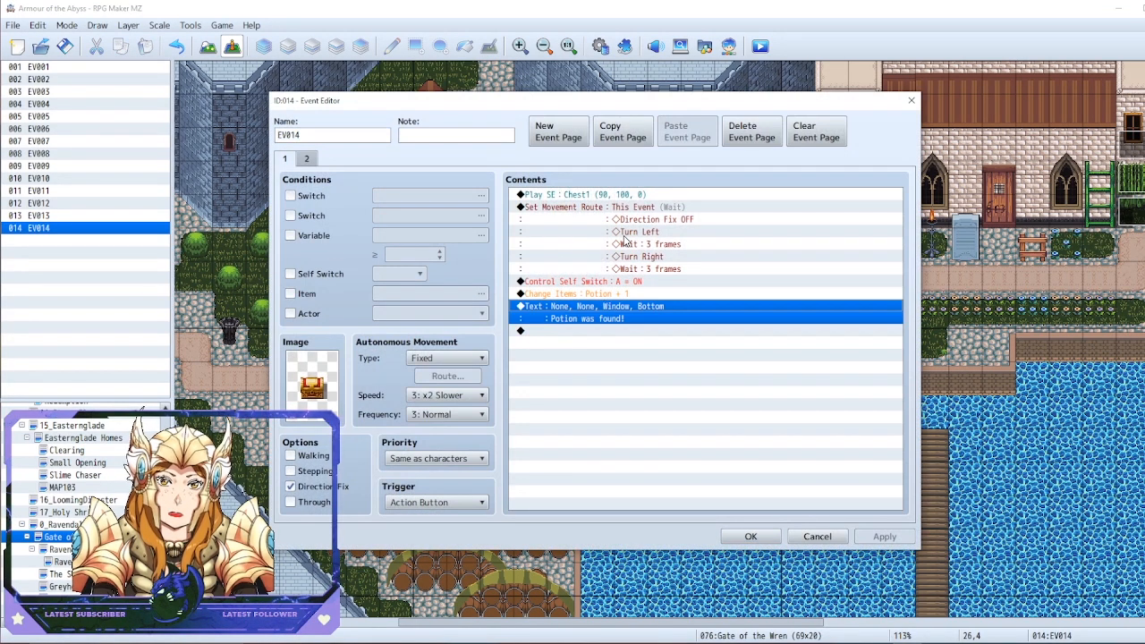
pyautogui.moveTo(485, 97); pyautogui.dragTo(689, 92)
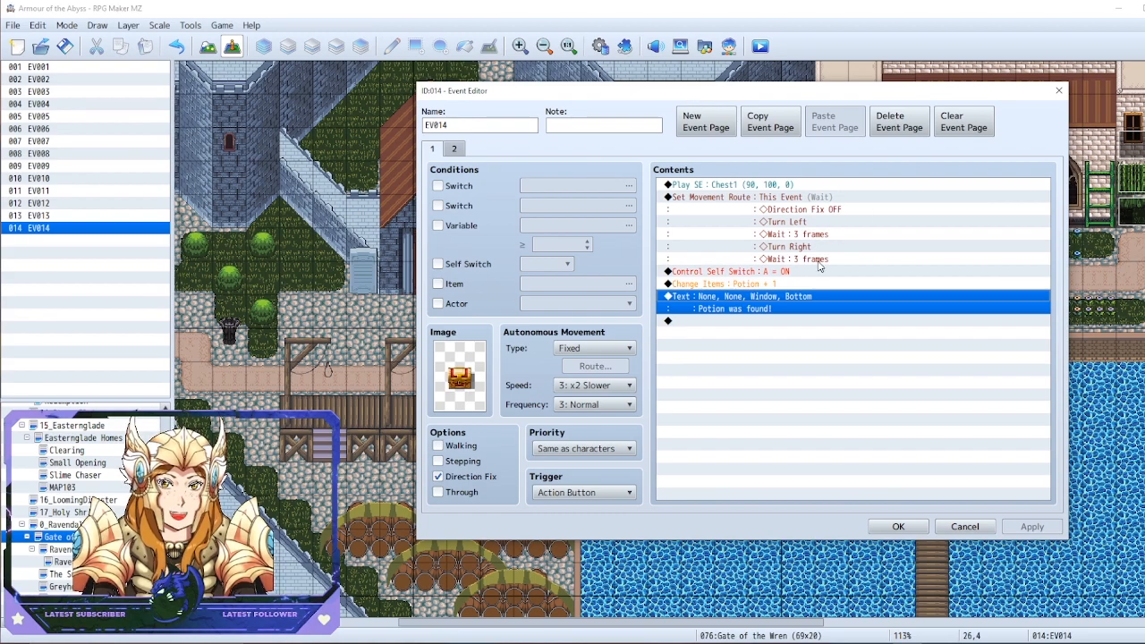
# Examine the settings and available sounds of the chest's Play SE command, and close it without changes
pyautogui.click(757, 184)
pyautogui.rightClick(723, 184)
pyautogui.click(752, 197)
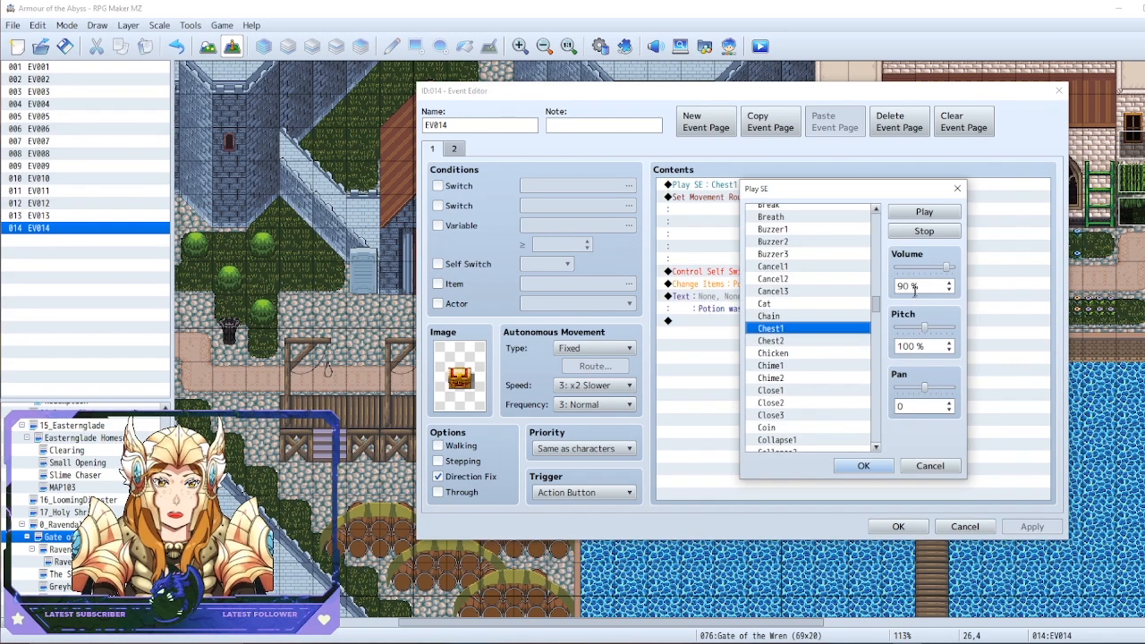
pyautogui.moveTo(880, 308); pyautogui.dragTo(854, 332)
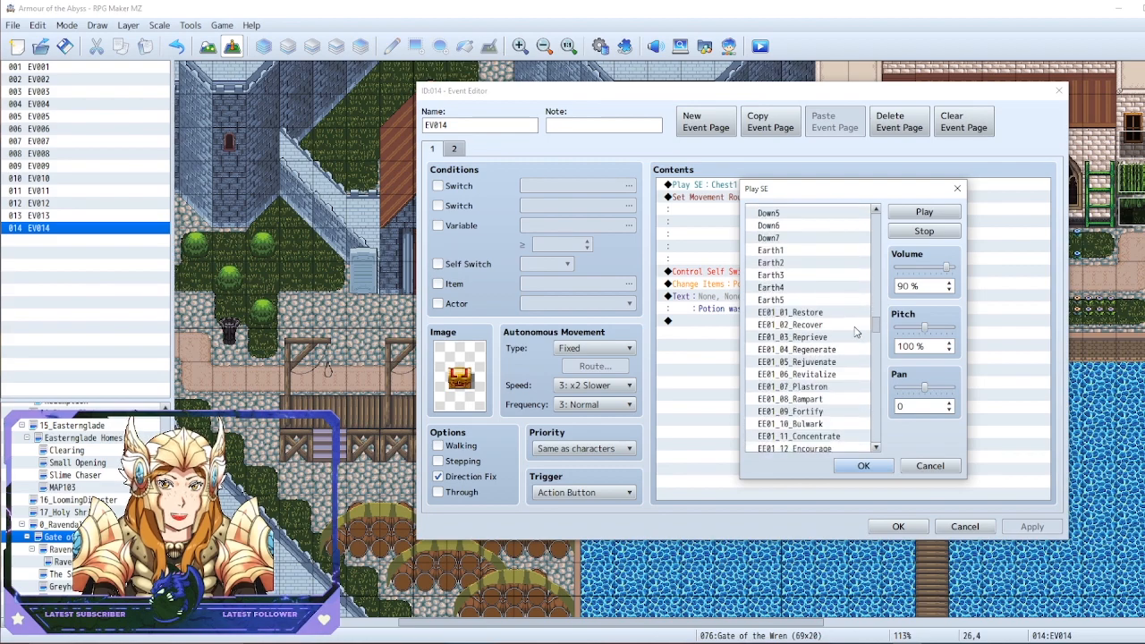
pyautogui.click(957, 188)
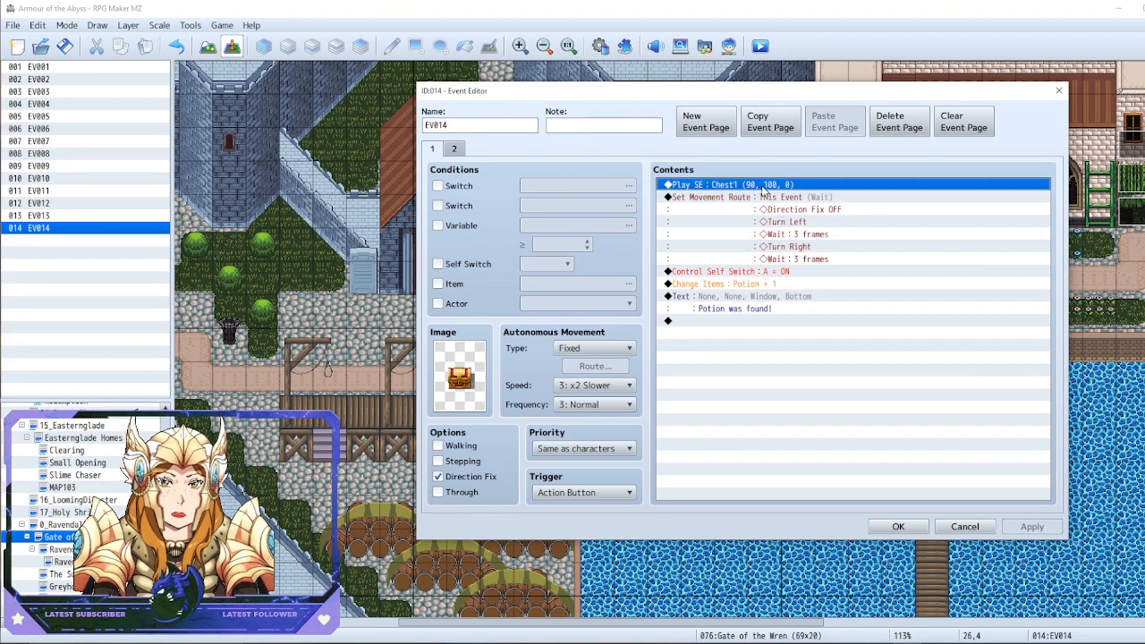
pyautogui.press('Delete')
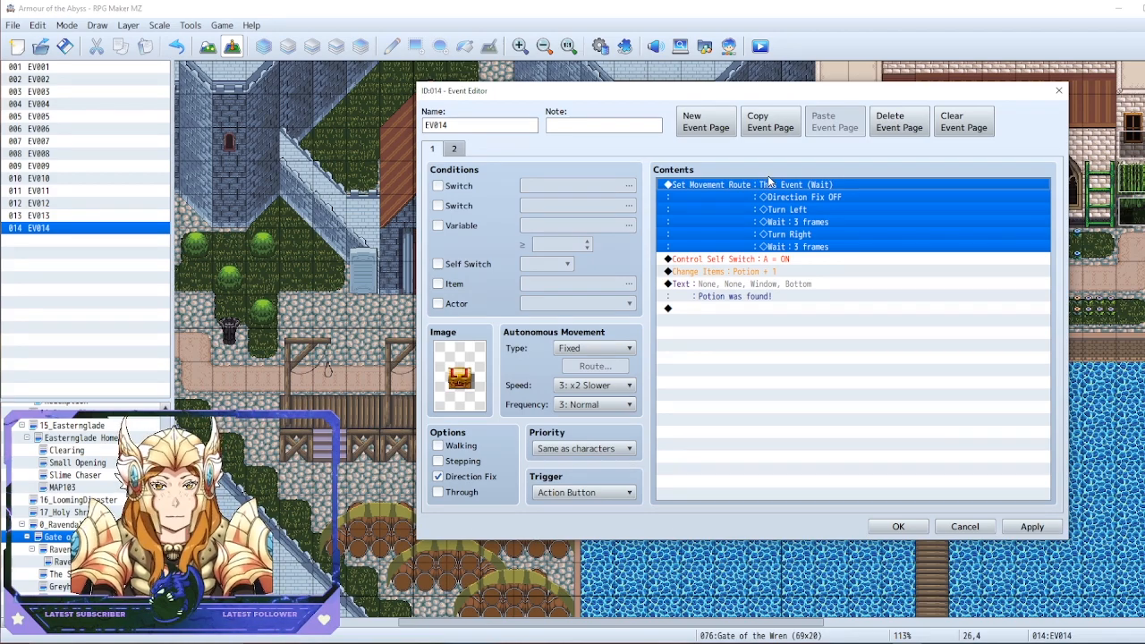
pyautogui.click(1059, 91)
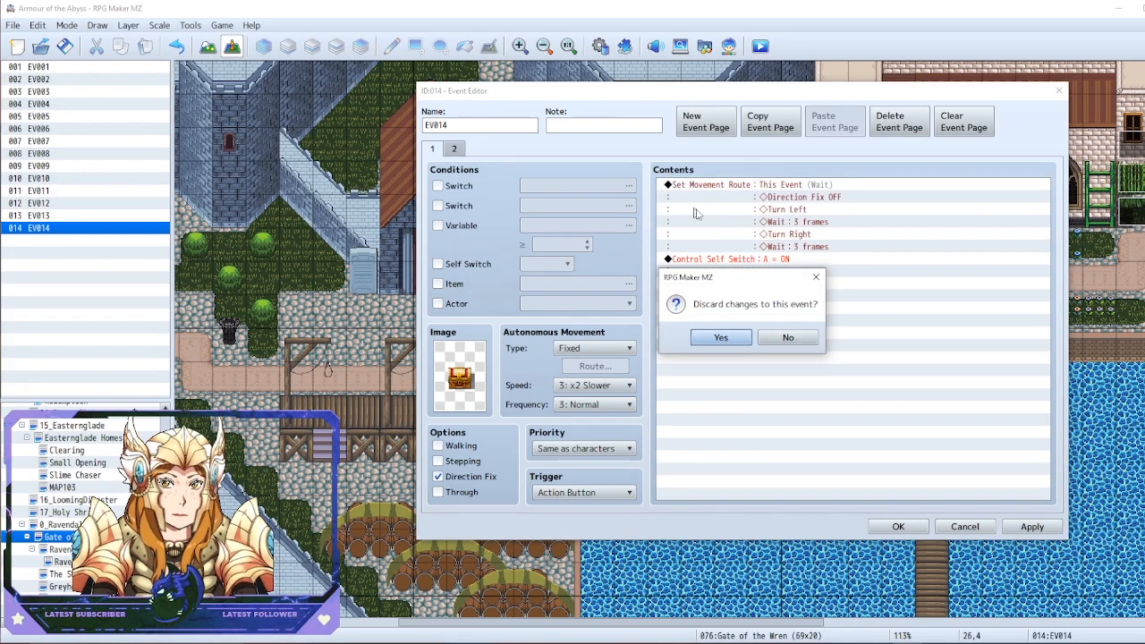
pyautogui.click(787, 338)
pyautogui.rightClick(562, 217)
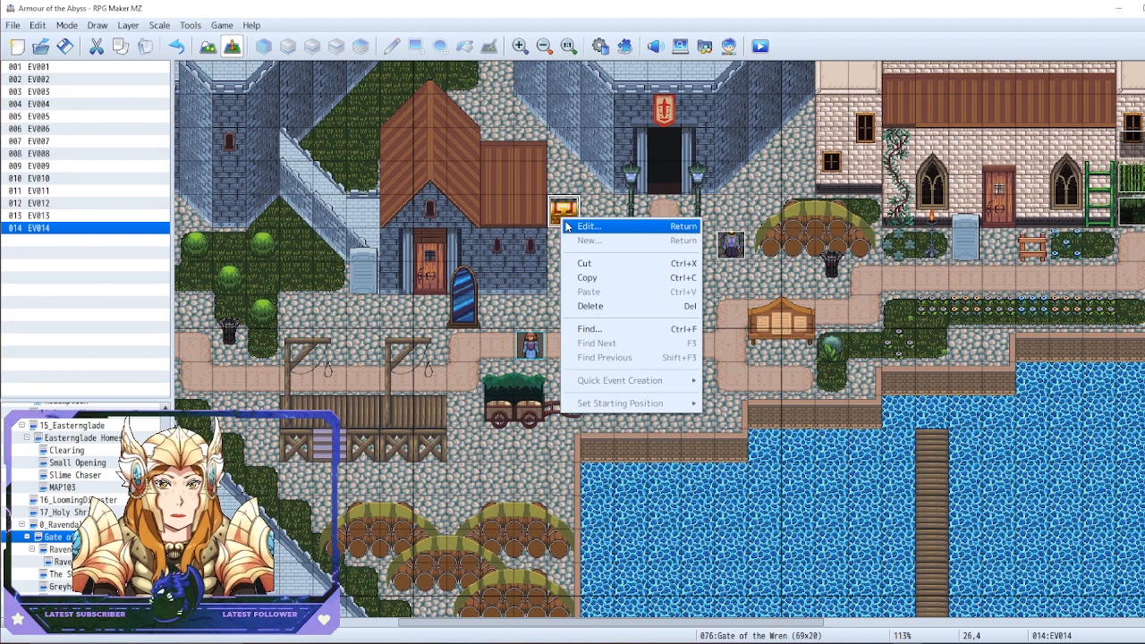
pyautogui.click(591, 224)
# Examine the chest's Set Movement Route command and the !Chest image sheet, and close the image selection without changes
pyautogui.click(685, 228)
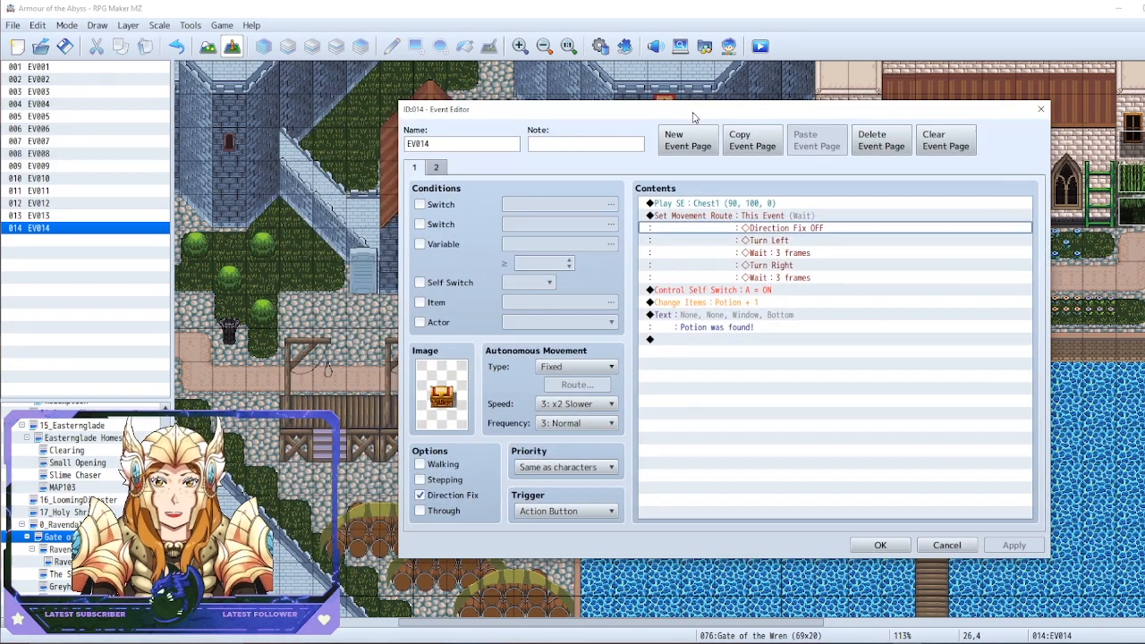
pyautogui.click(757, 235)
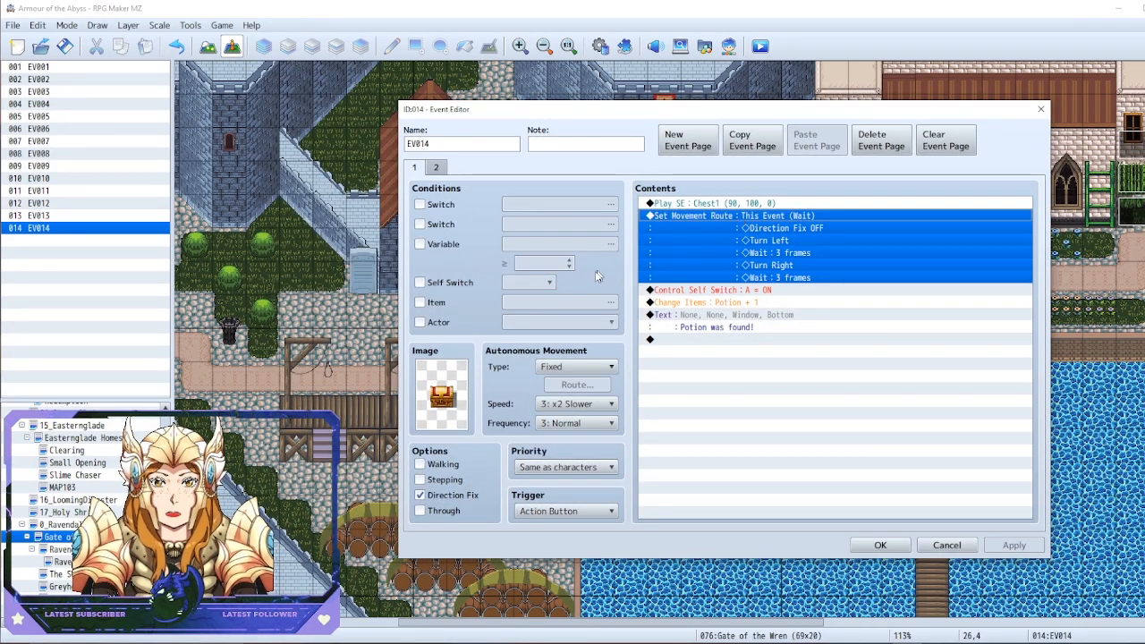
pyautogui.doubleClick(452, 382)
pyautogui.moveTo(757, 192); pyautogui.dragTo(367, 150)
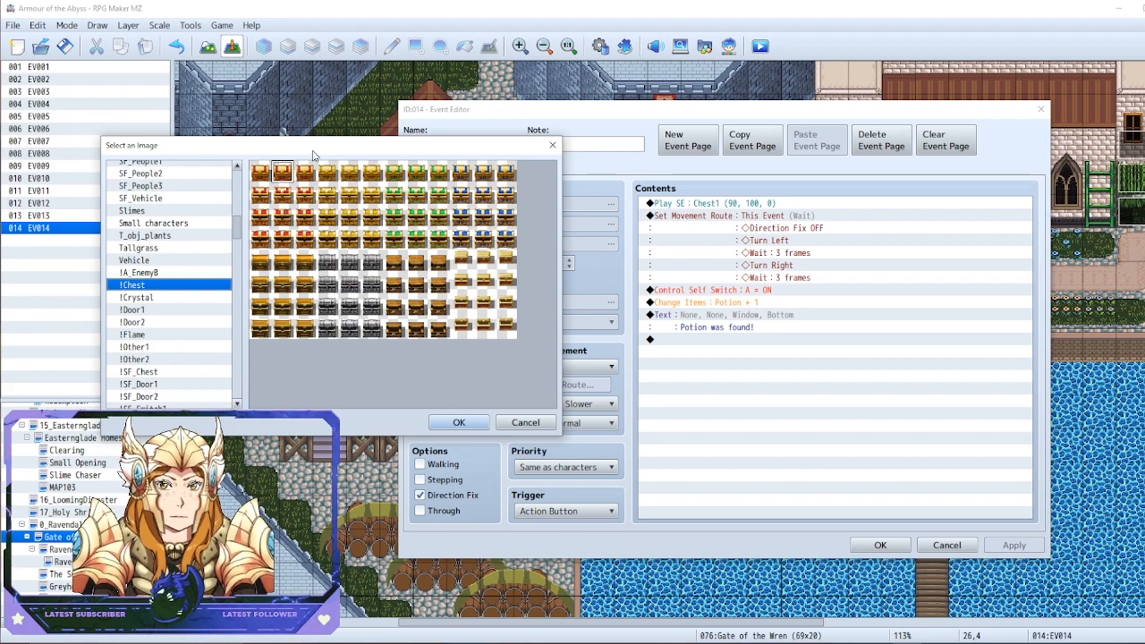
pyautogui.moveTo(316, 148); pyautogui.dragTo(294, 154)
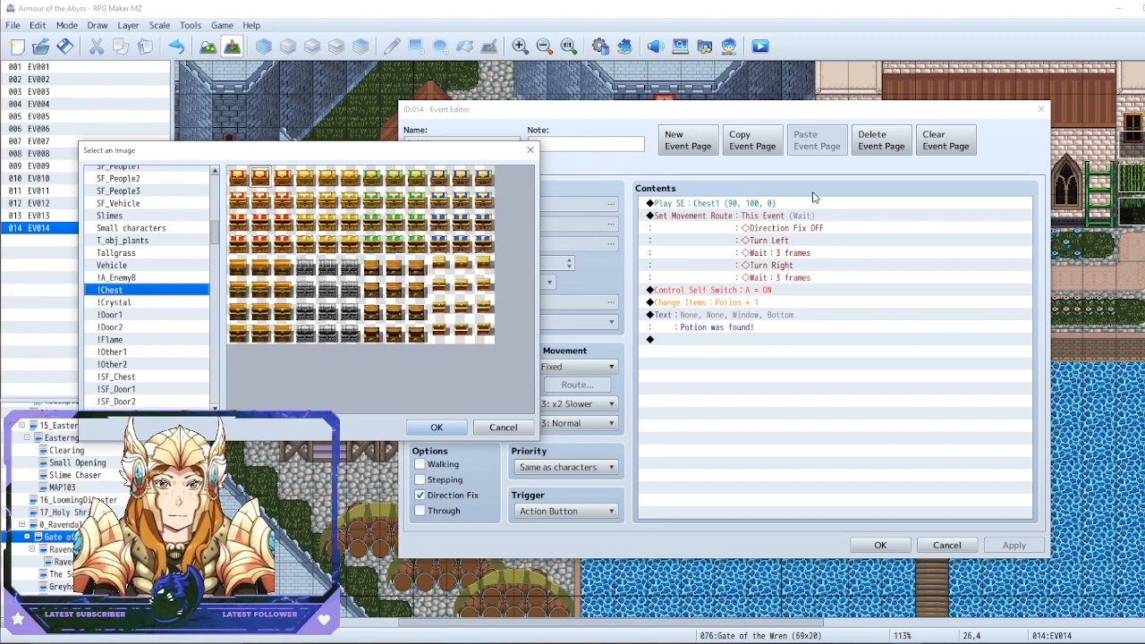
pyautogui.click(530, 149)
# Examine the Control Self Switch command and the second event page that self switch A activates, and return to page 1
pyautogui.click(765, 290)
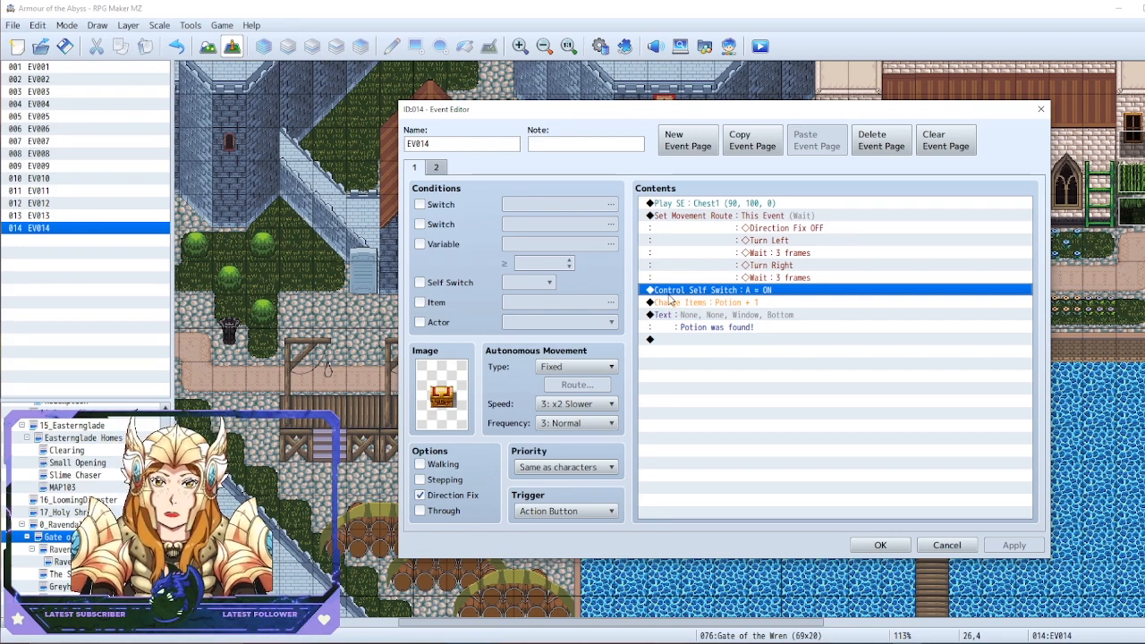
pyautogui.click(435, 169)
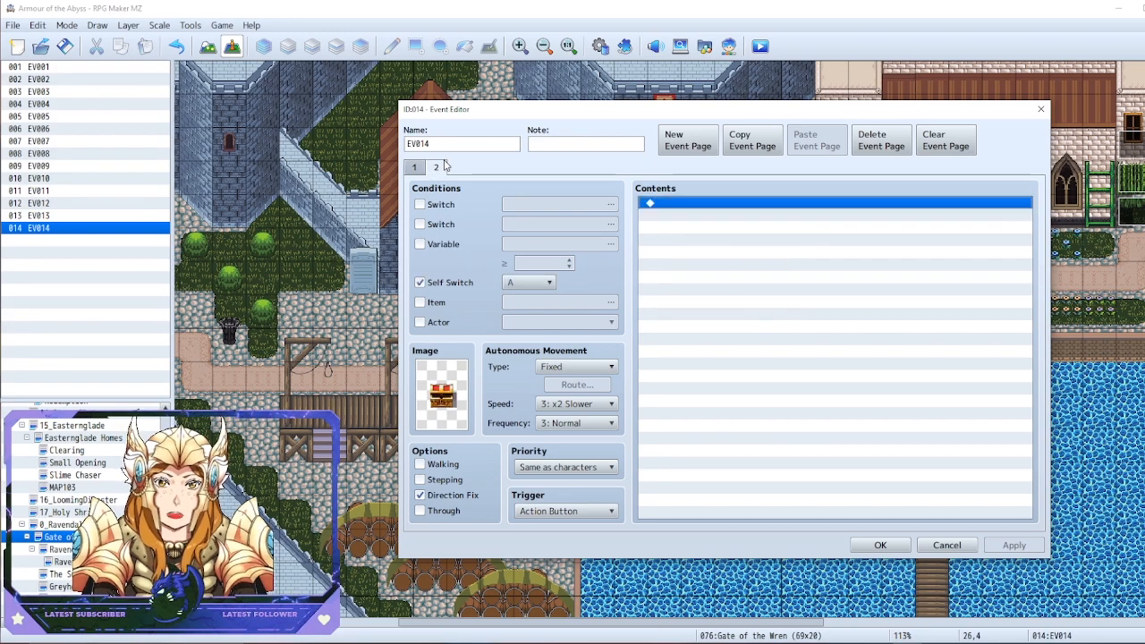
pyautogui.click(415, 169)
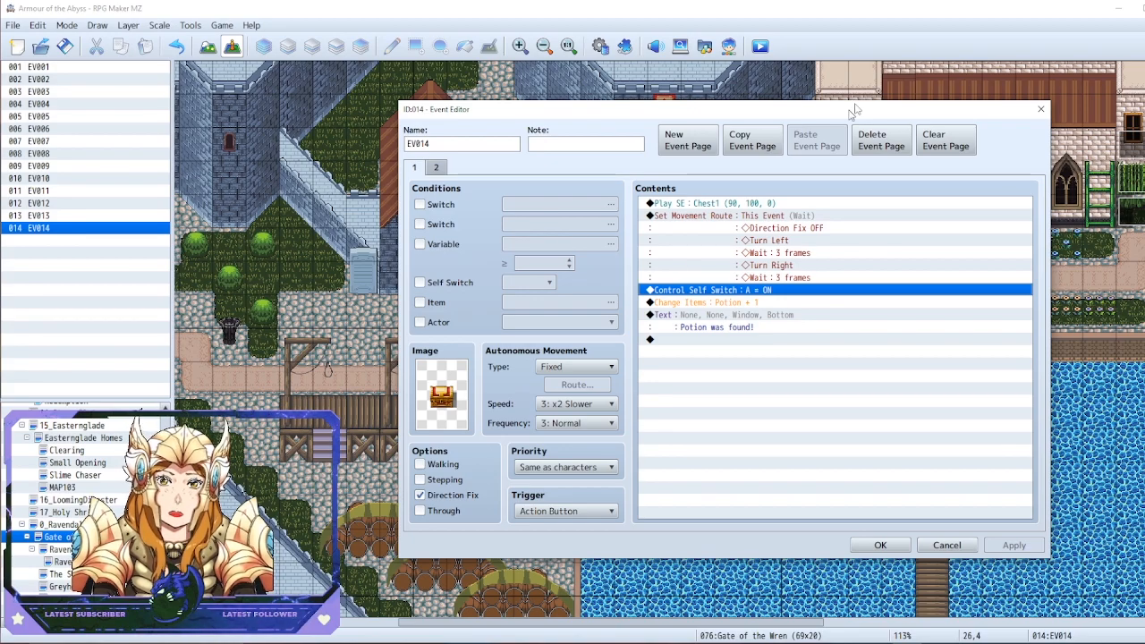
# Examine the Change Items command's settings and the item-found text command, and close the chest event's editor without changes
pyautogui.moveTo(757, 113); pyautogui.dragTo(559, 100)
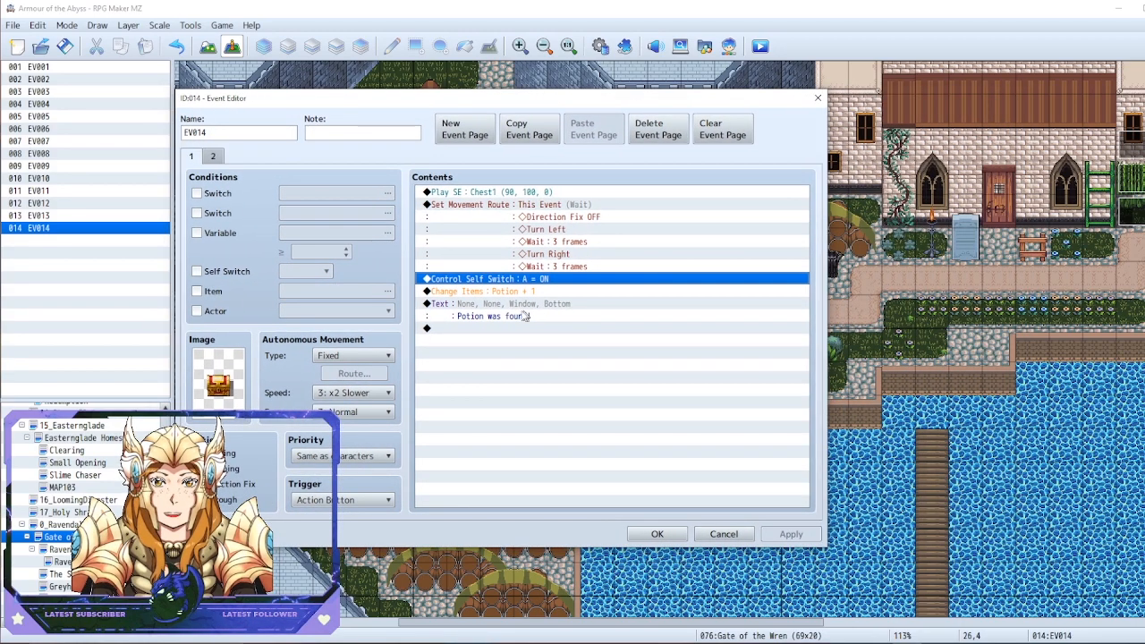
pyautogui.click(530, 303)
pyautogui.click(512, 292)
pyautogui.rightClick(512, 292)
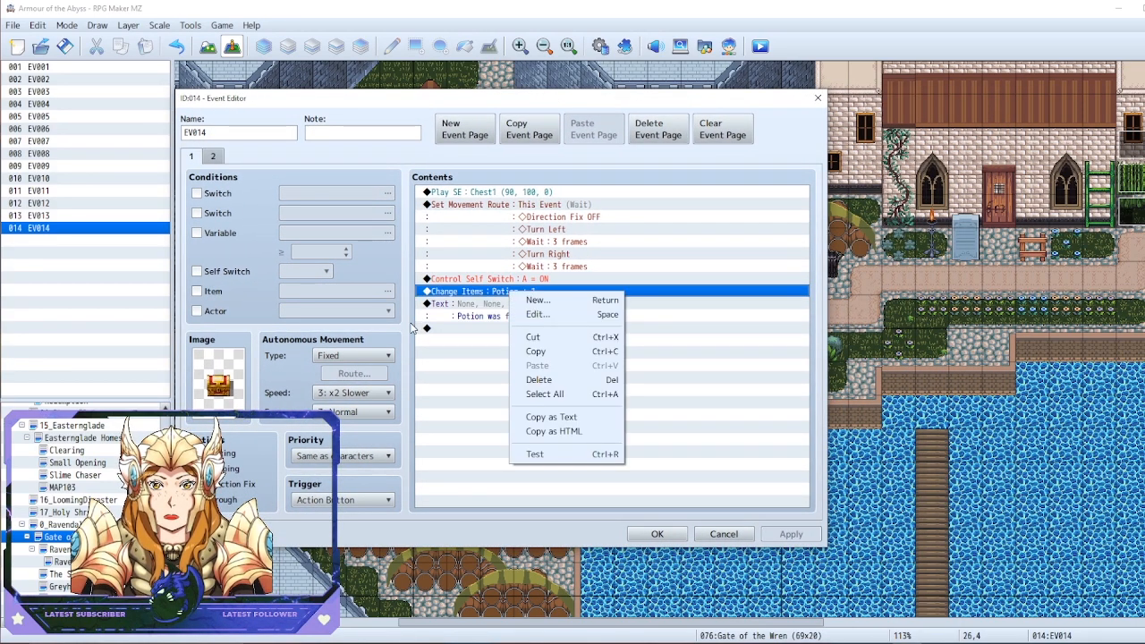
pyautogui.click(532, 314)
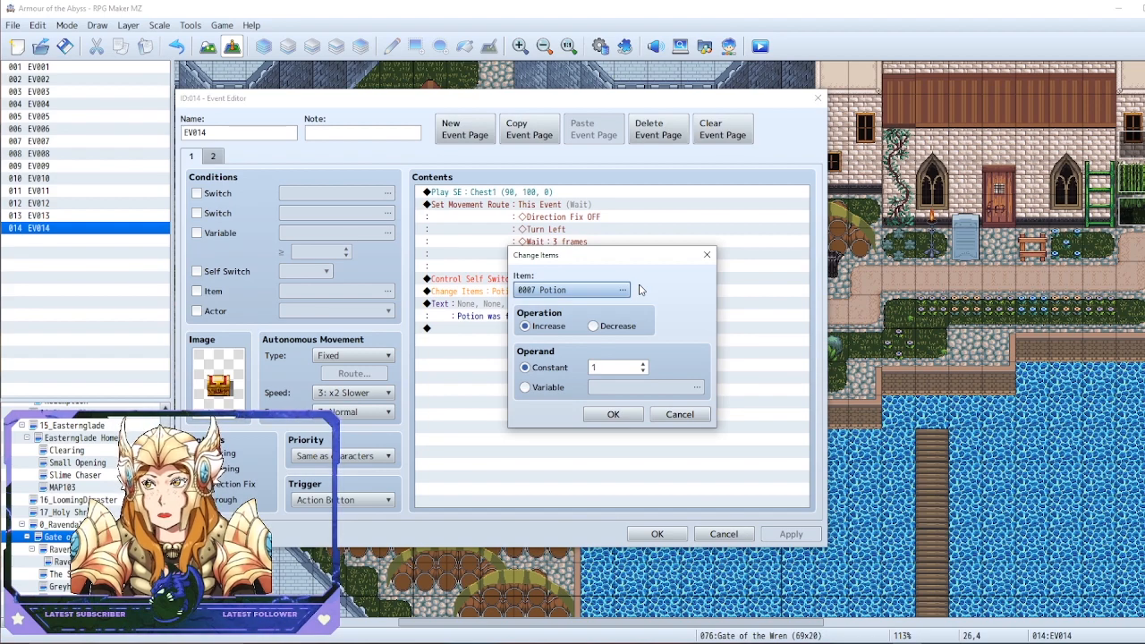
pyautogui.click(705, 257)
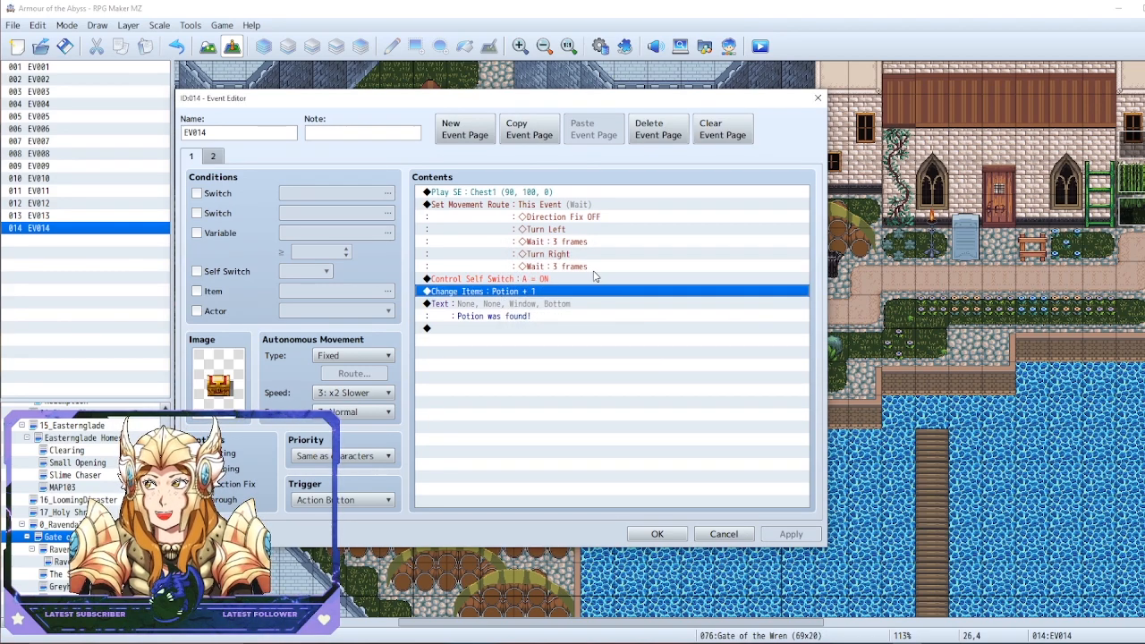
pyautogui.click(520, 304)
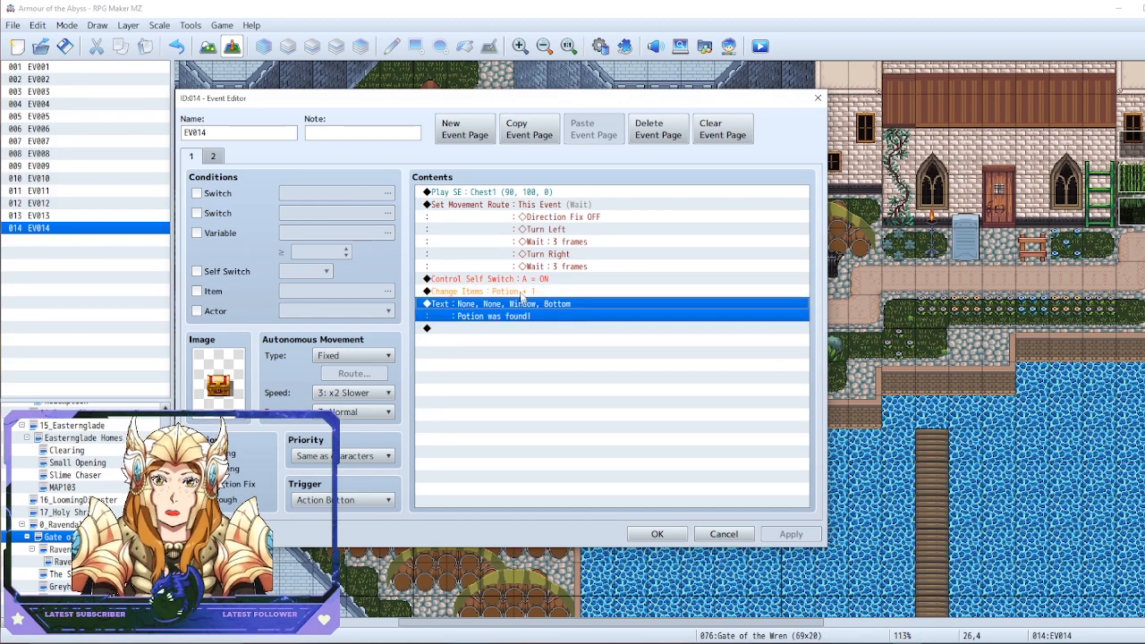
pyautogui.click(680, 535)
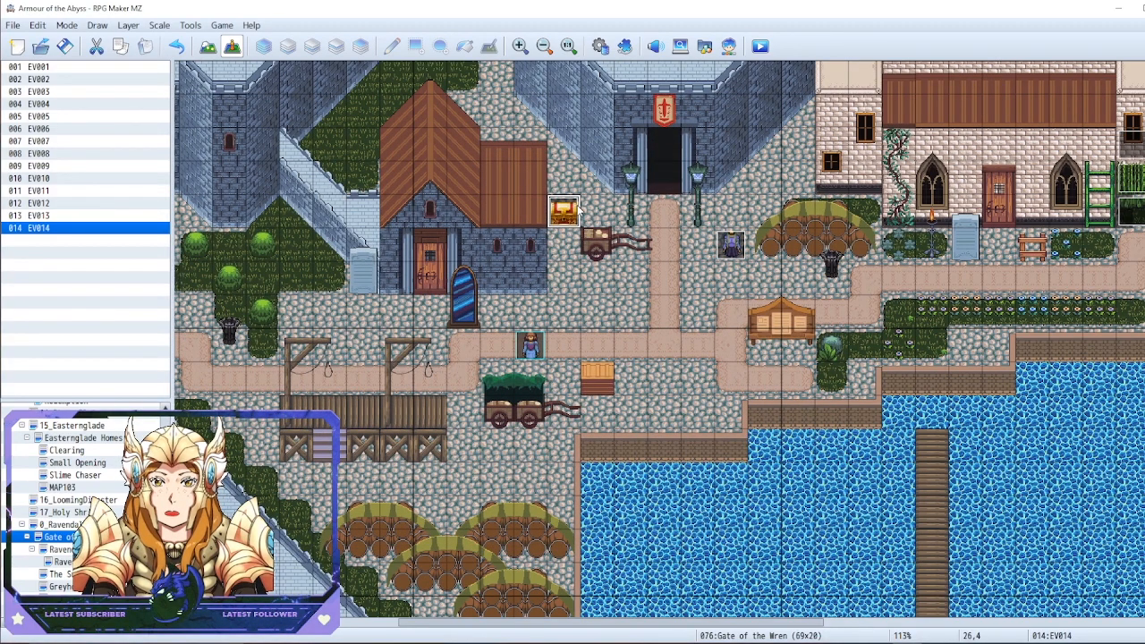
# Delete the generated treasure chest event and paste the copied Minor Chest event at tile 26,4
pyautogui.moveTo(577, 210); pyautogui.dragTo(364, 285)
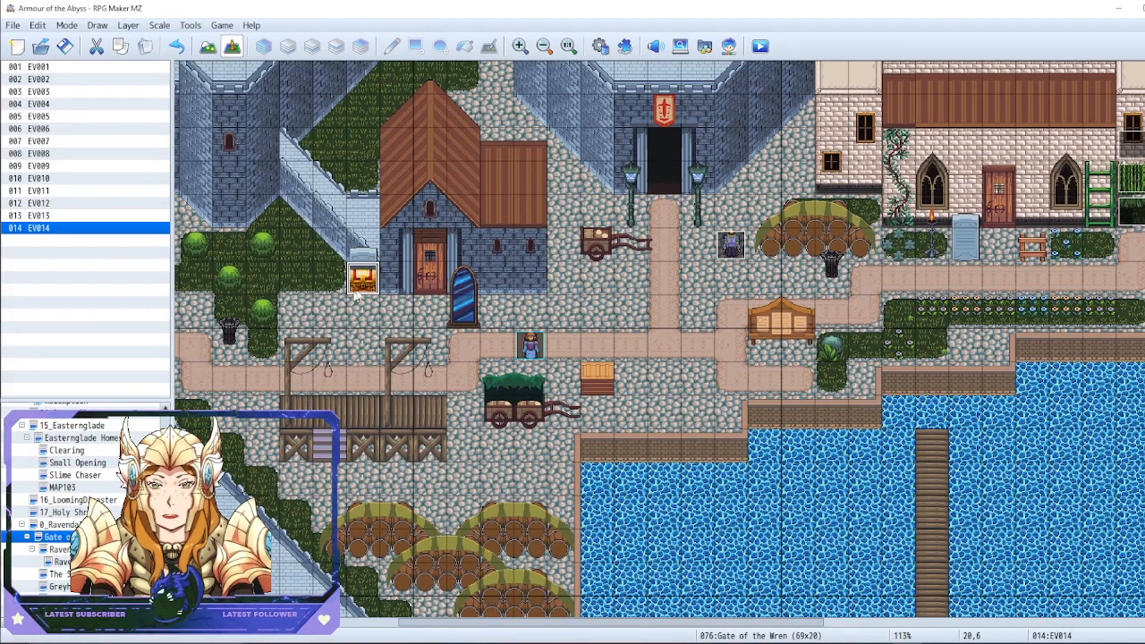
pyautogui.press('Delete')
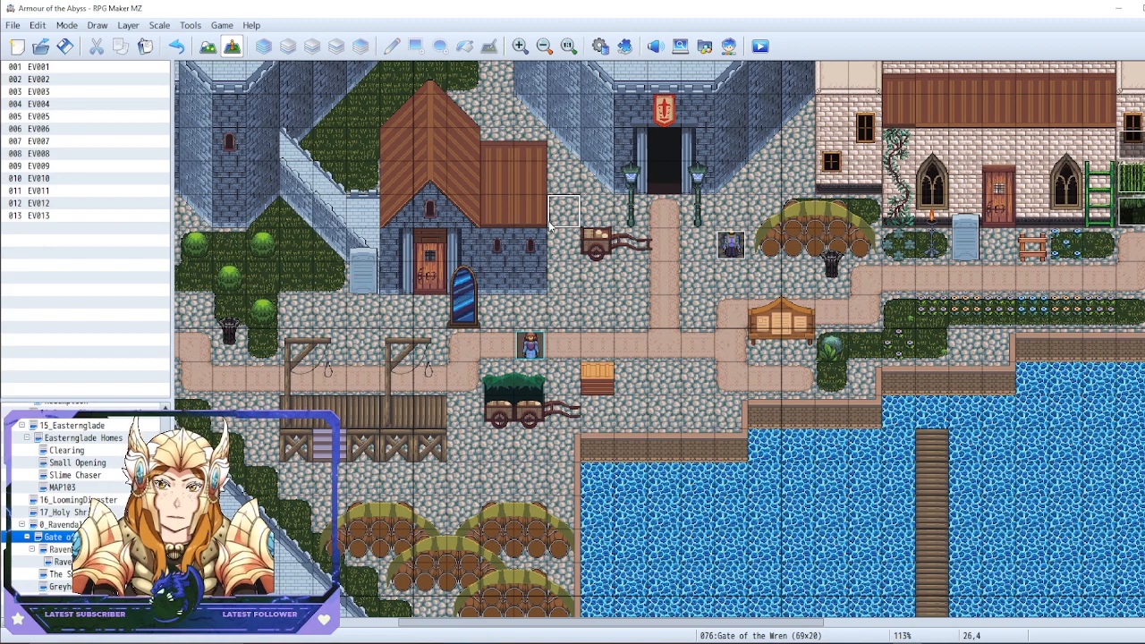
pyautogui.hotkey('ctrl', 'v')
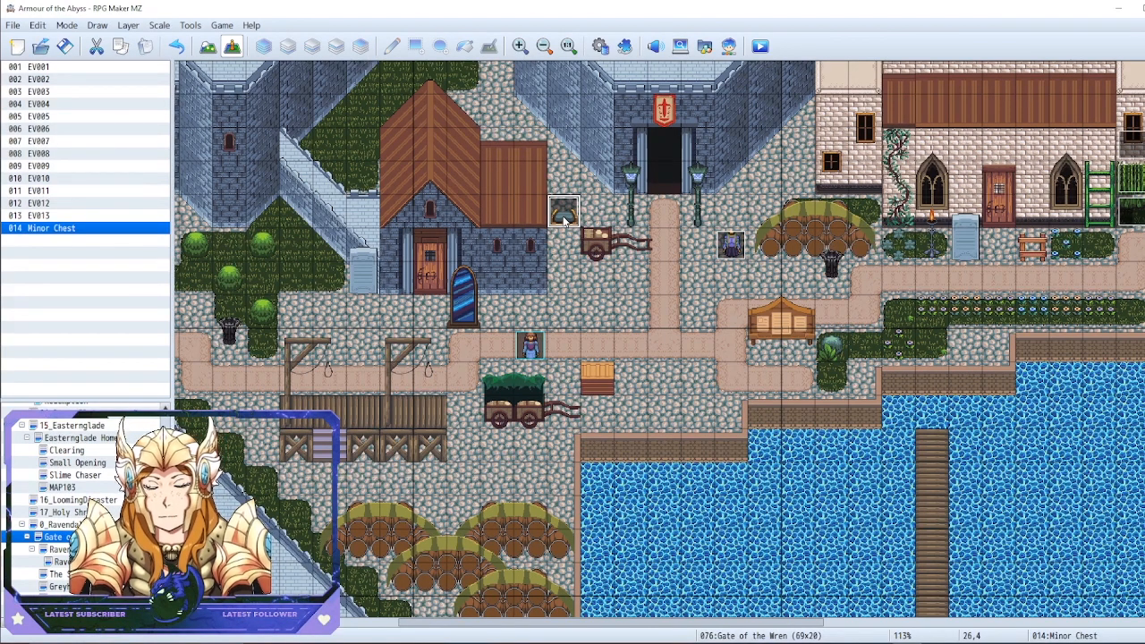
# Open the Minor Chest event for editing, reposition its editor window, and look over both of its event pages
pyautogui.rightClick(573, 206)
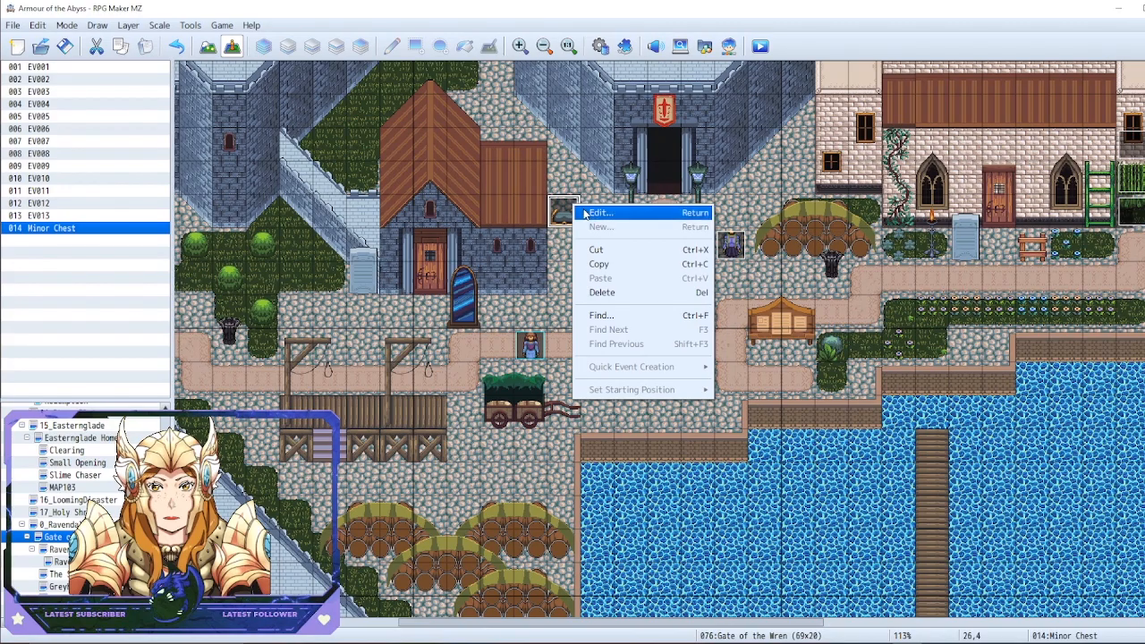
pyautogui.click(583, 213)
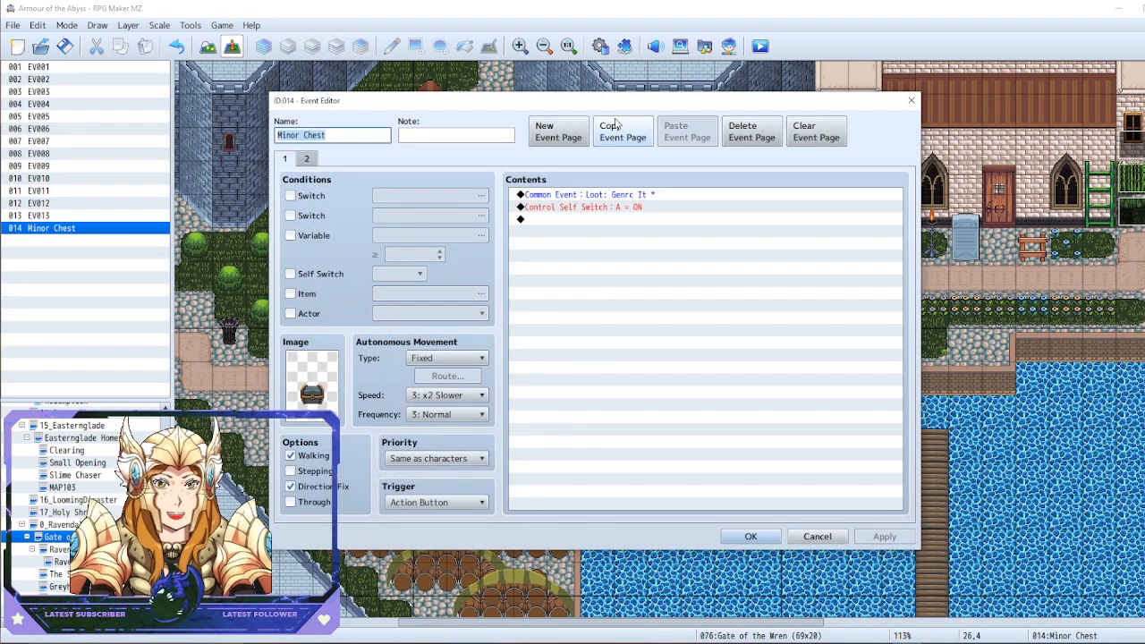
pyautogui.moveTo(619, 107); pyautogui.dragTo(675, 73)
pyautogui.click(361, 124)
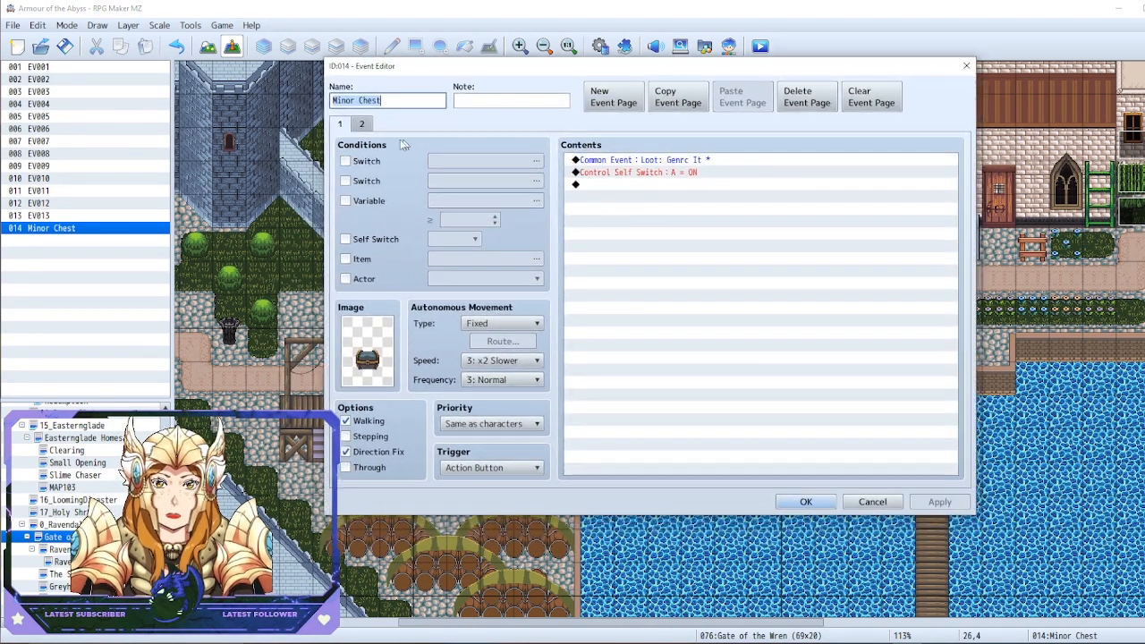
pyautogui.click(341, 124)
pyautogui.click(360, 124)
pyautogui.click(341, 124)
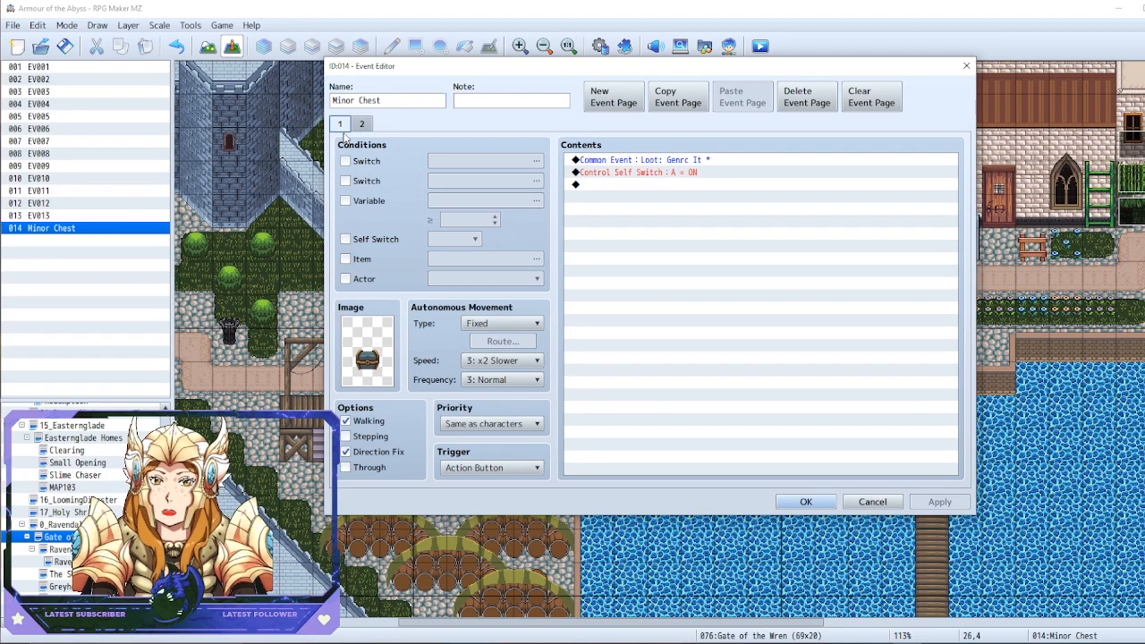
pyautogui.click(591, 175)
pyautogui.click(361, 125)
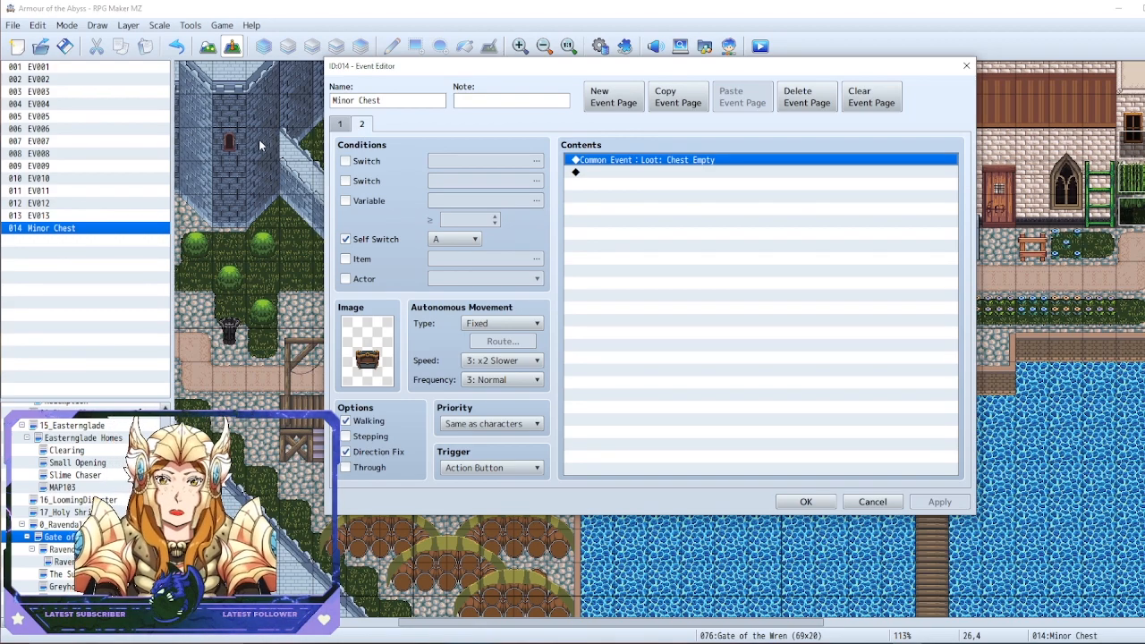
# Examine the Minor Chest's loot common event and self switch commands on page 1 and its page 2 contents, and close the editor
pyautogui.click(343, 123)
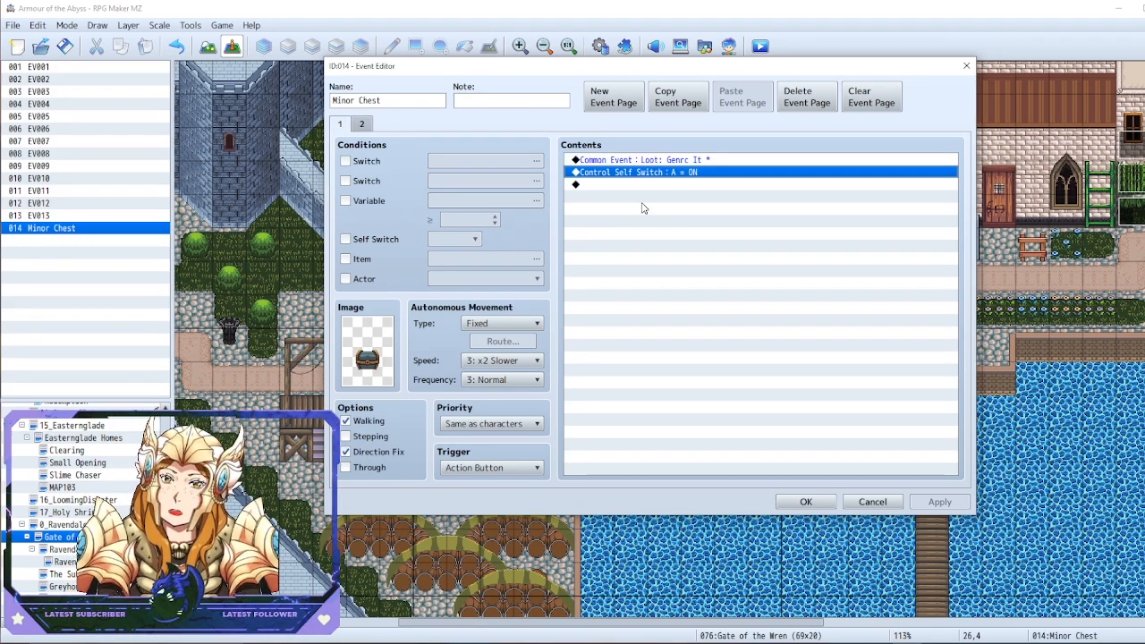
pyautogui.click(612, 161)
pyautogui.click(597, 175)
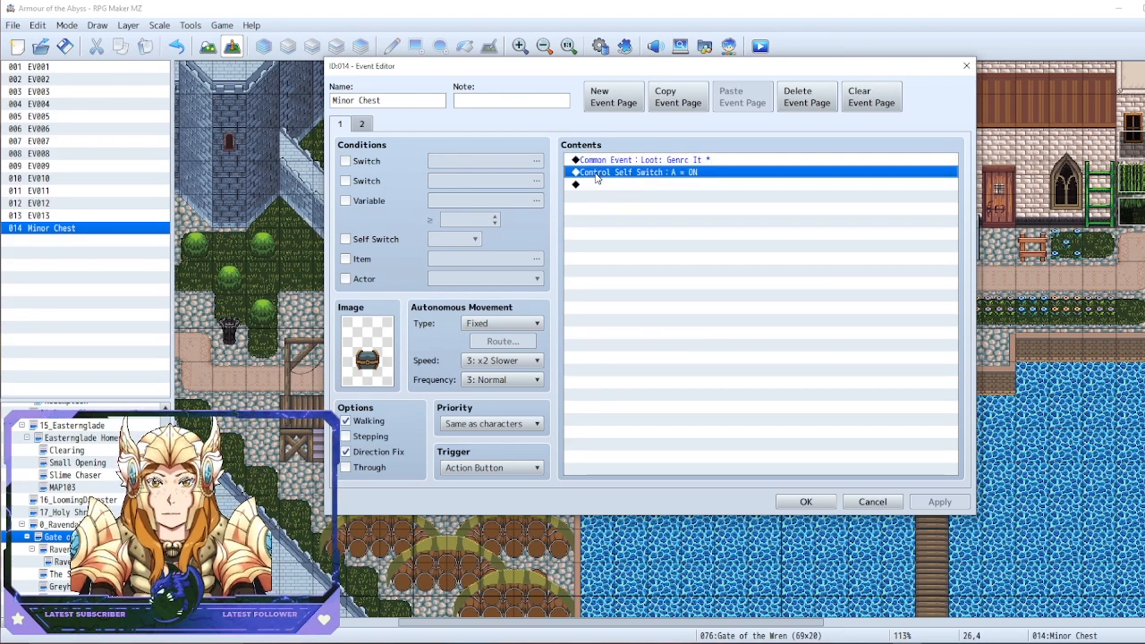
pyautogui.click(596, 162)
pyautogui.click(598, 172)
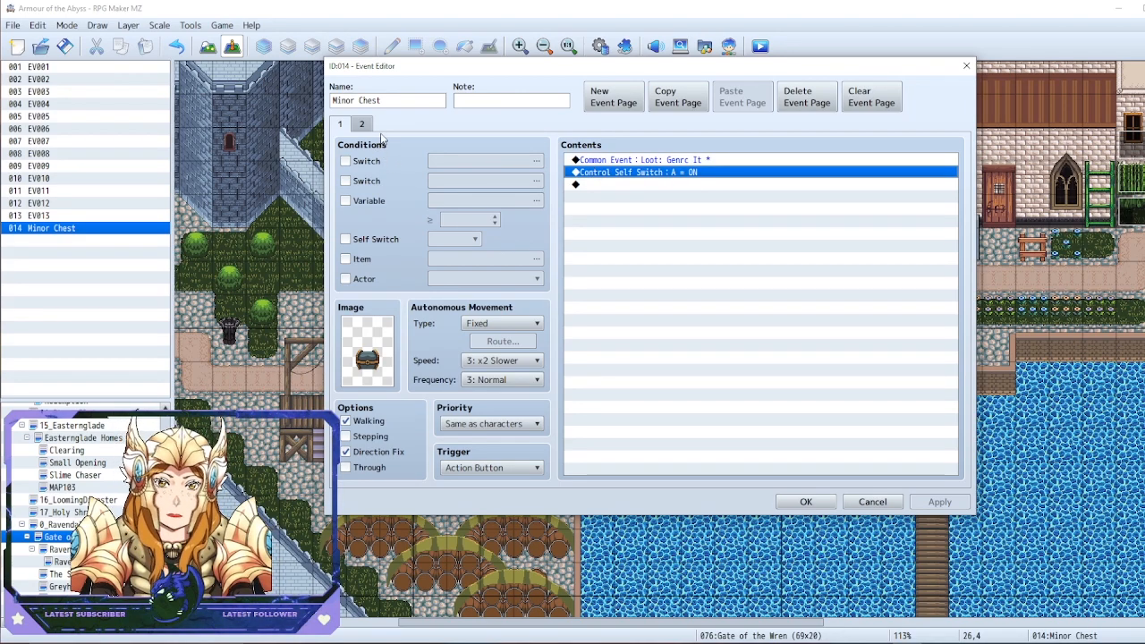
pyautogui.click(363, 125)
pyautogui.click(670, 191)
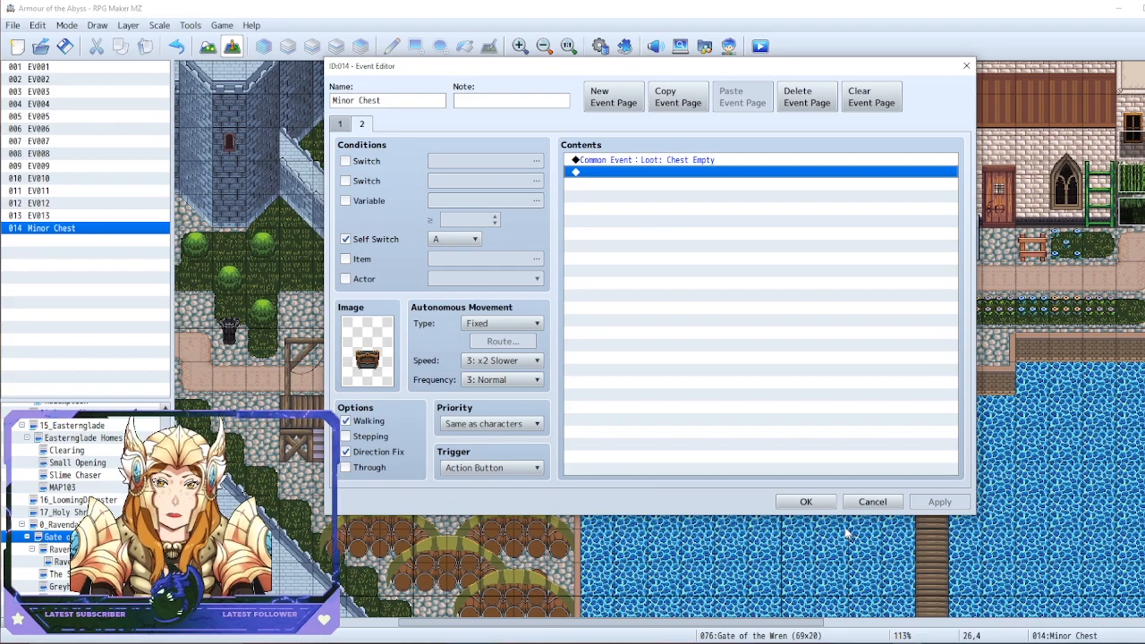
pyautogui.click(806, 502)
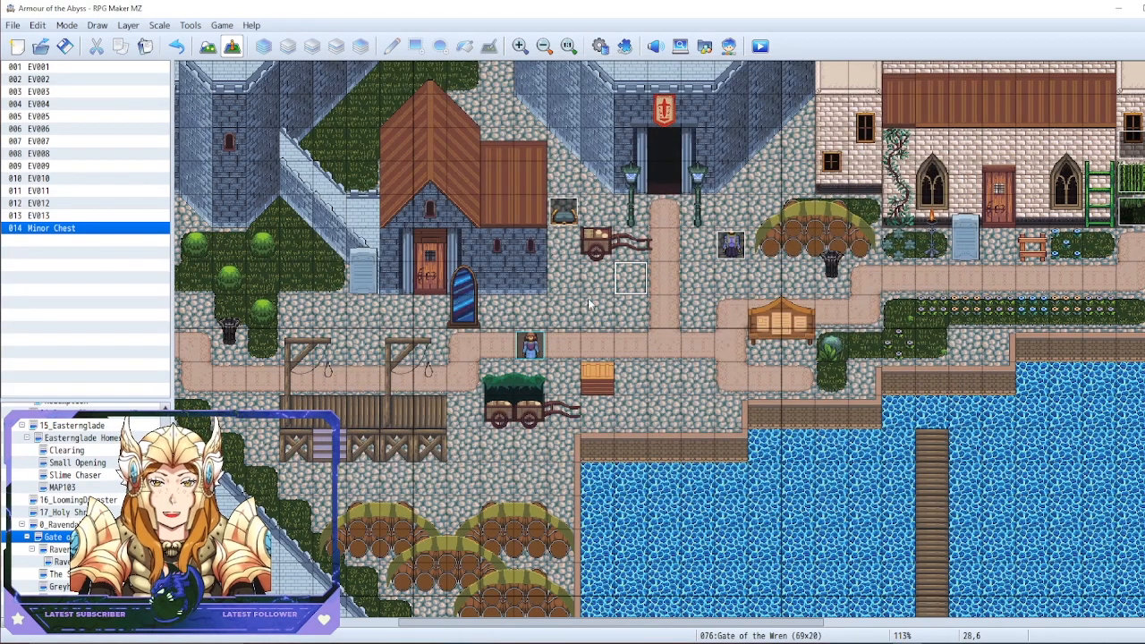
# Open the database's common events, browse down the list to the entries around 0055 to 0082, and close the database
pyautogui.press('F9')
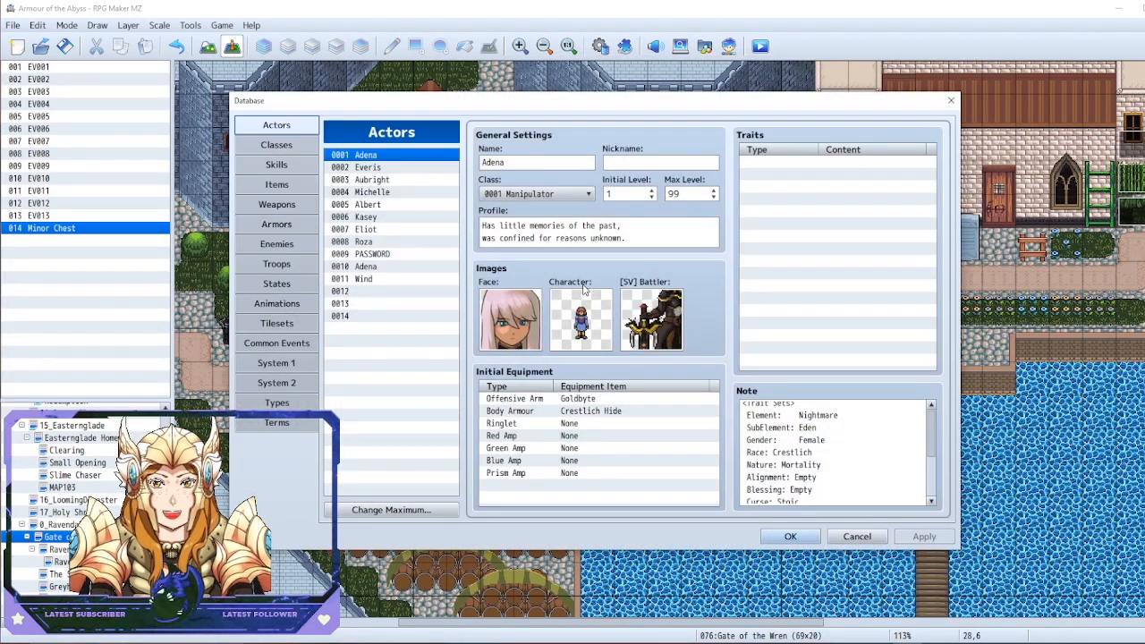
pyautogui.click(294, 342)
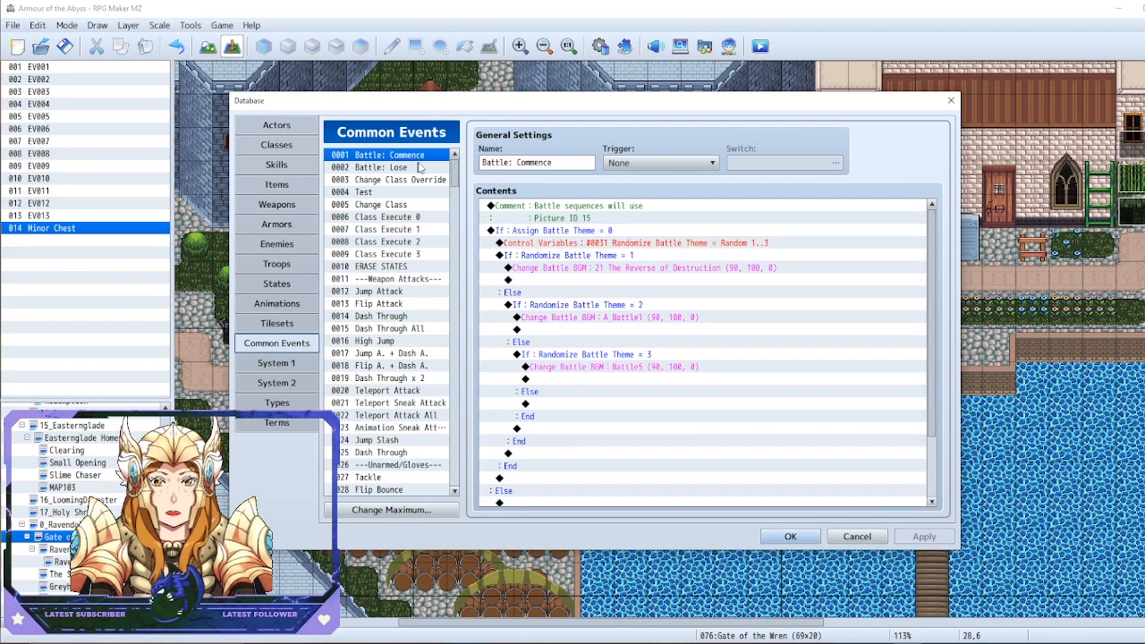
pyautogui.moveTo(454, 170); pyautogui.dragTo(454, 230)
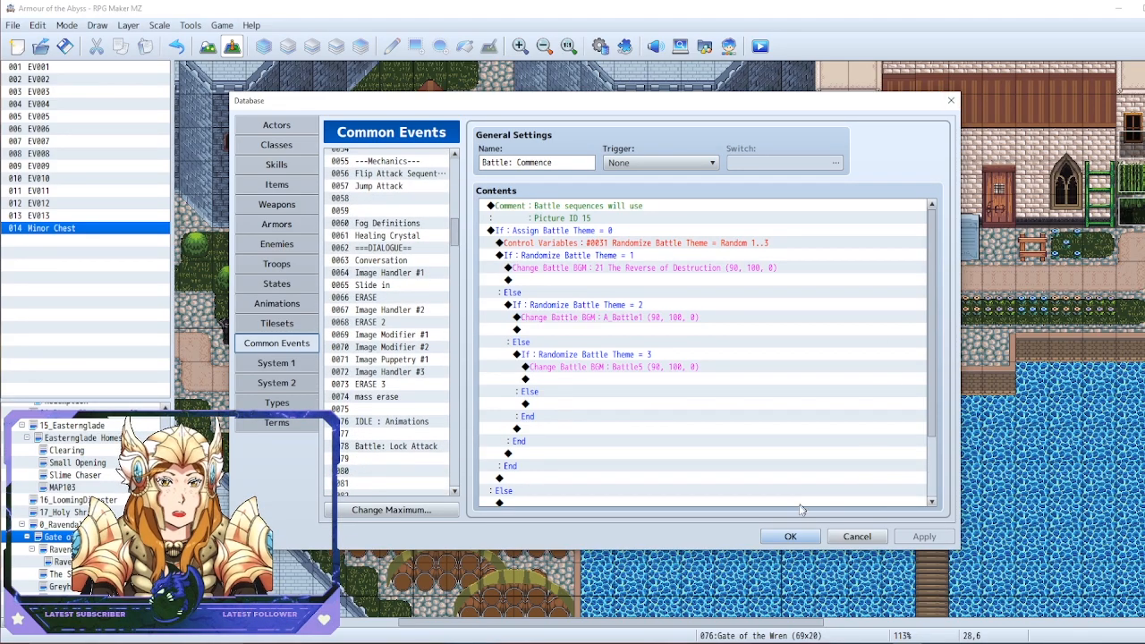
pyautogui.click(791, 536)
pyautogui.doubleClick(792, 535)
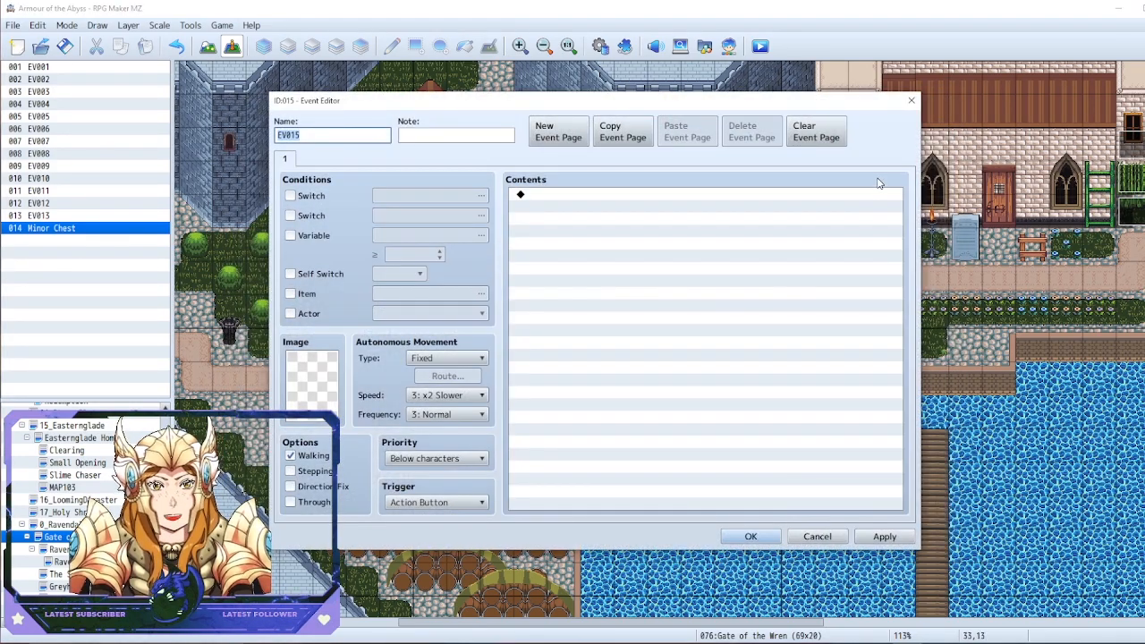
pyautogui.click(912, 100)
pyautogui.click(564, 340)
# Open the database, find common event 0159 "Loot: Genrc It *", view its contents, and close the database
pyautogui.press('F9')
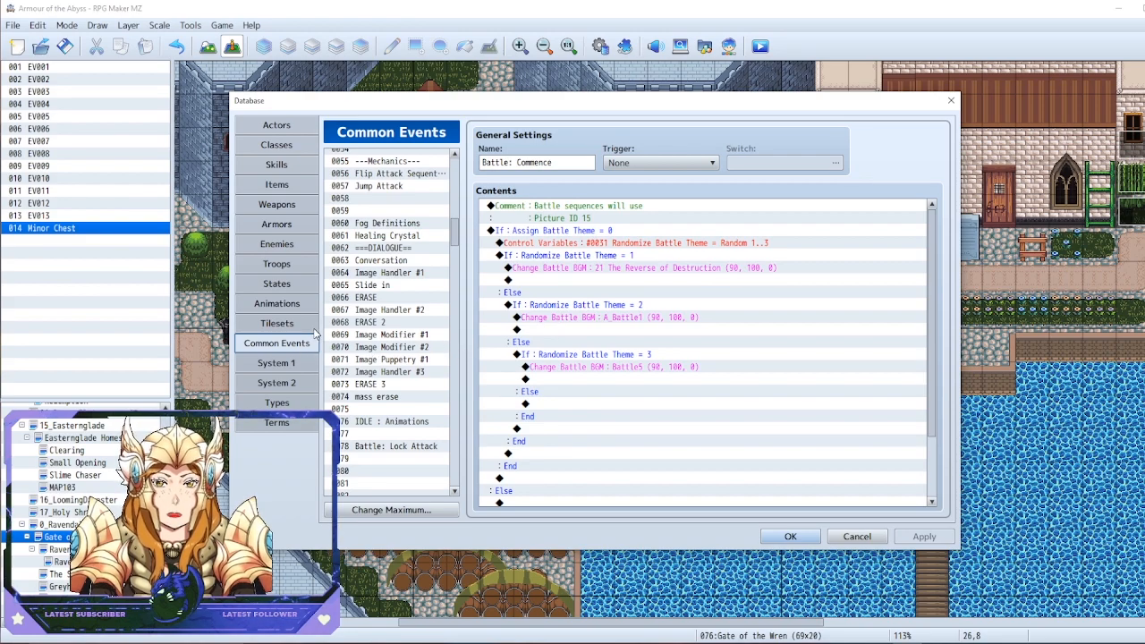
pyautogui.click(370, 298)
pyautogui.scroll(-4, 367, 305)
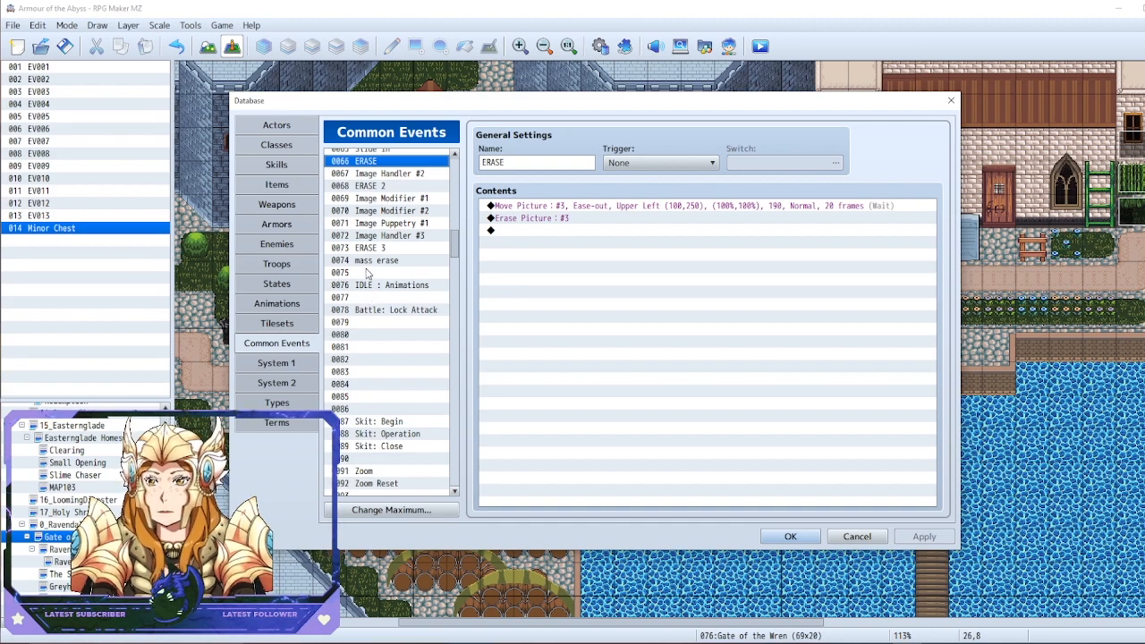
pyautogui.scroll(-9, 391, 261)
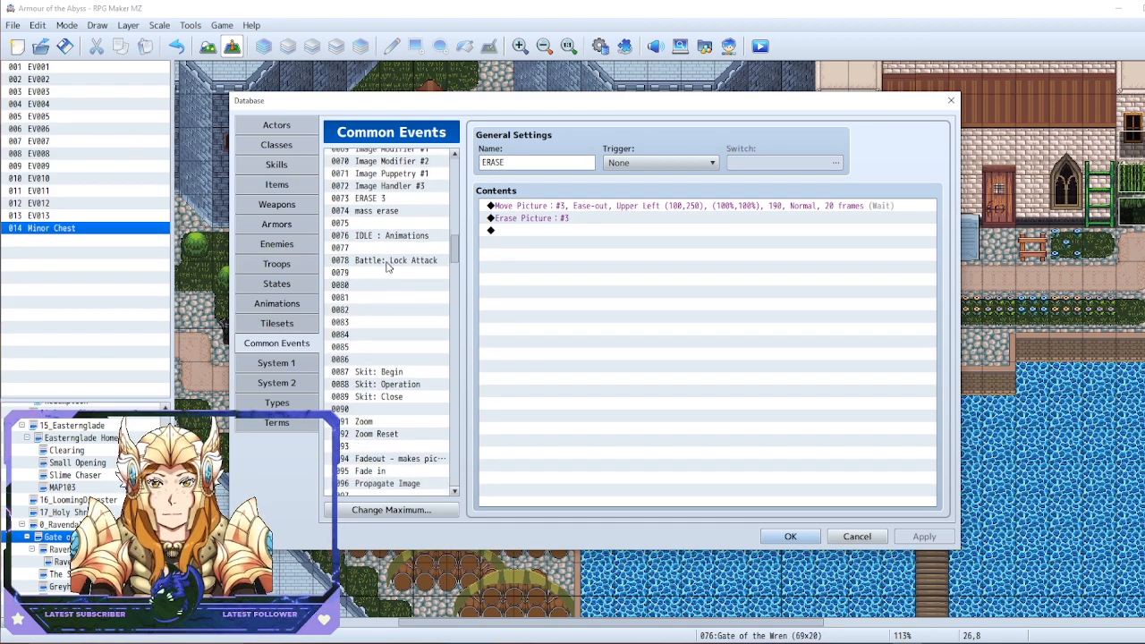
pyautogui.scroll(-10, 420, 257)
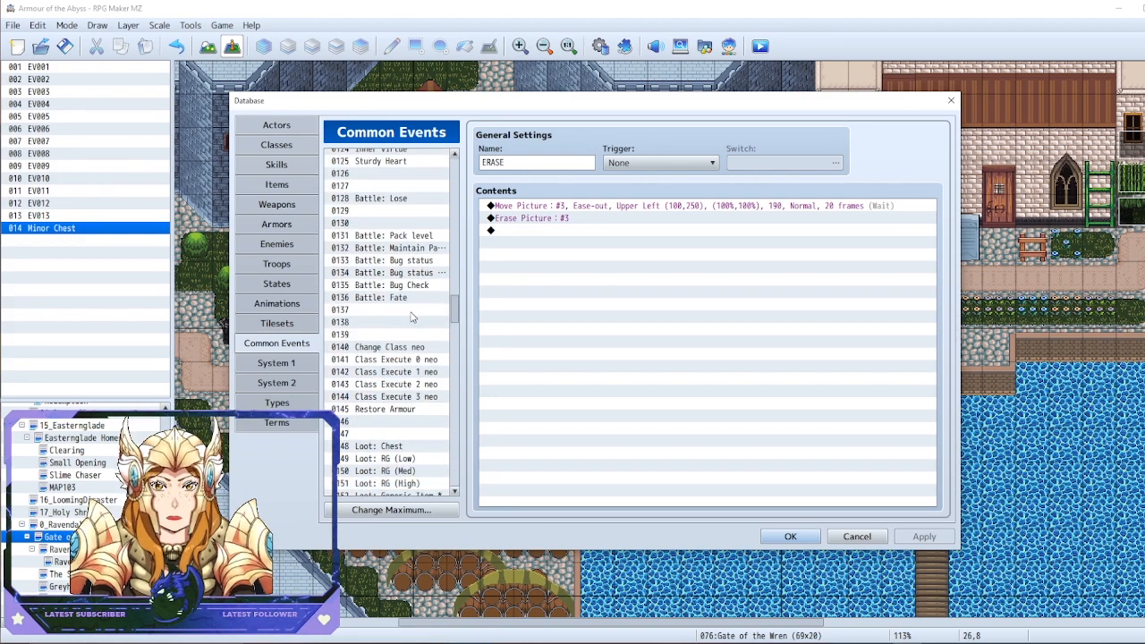
pyautogui.click(412, 312)
pyautogui.scroll(-5, 412, 309)
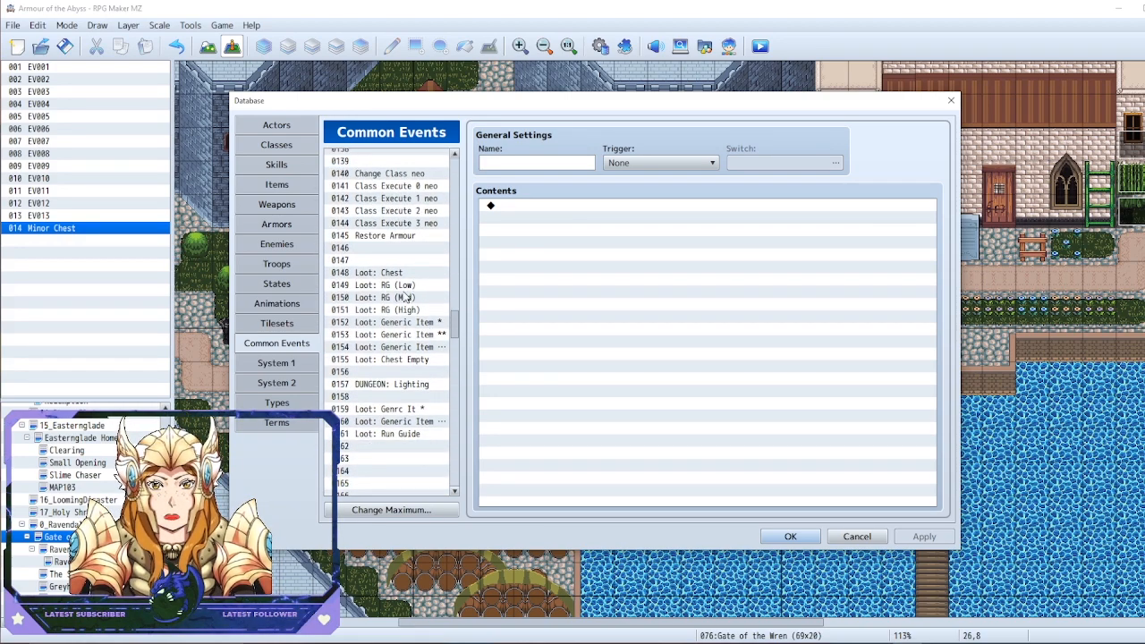
pyautogui.click(390, 396)
pyautogui.scroll(-1, 421, 358)
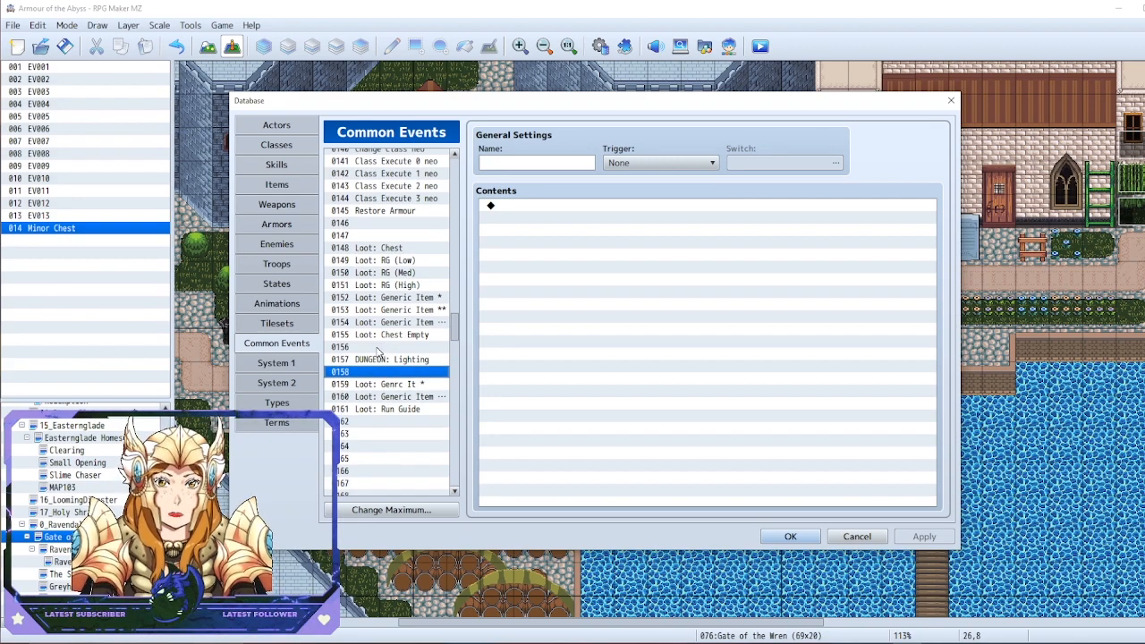
pyautogui.click(398, 371)
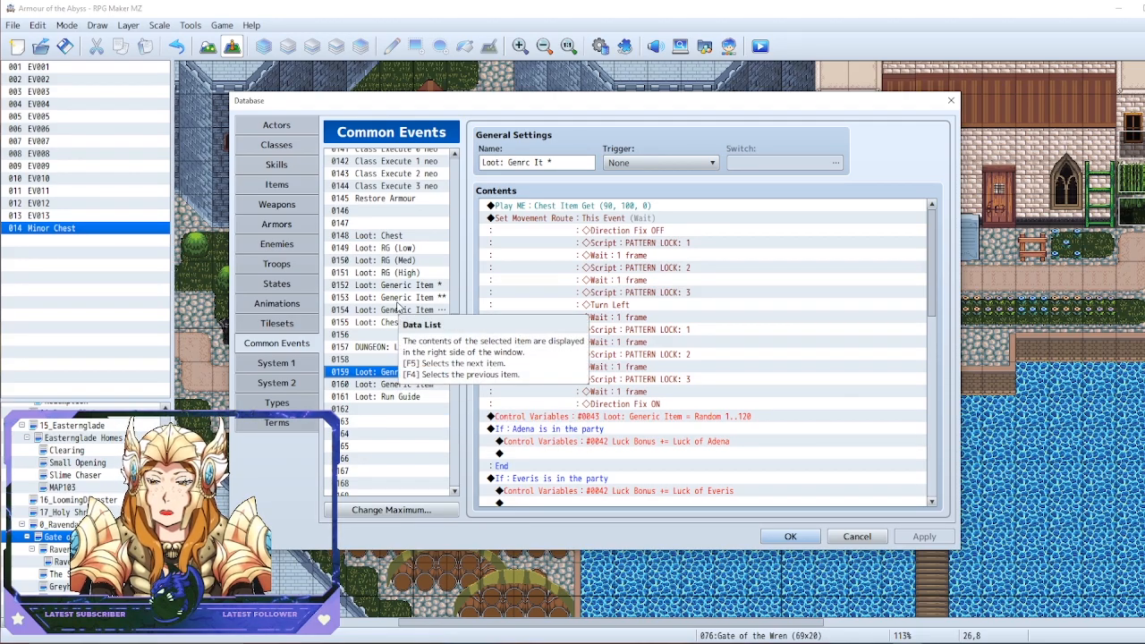
pyautogui.moveTo(560, 104); pyautogui.dragTo(875, 173)
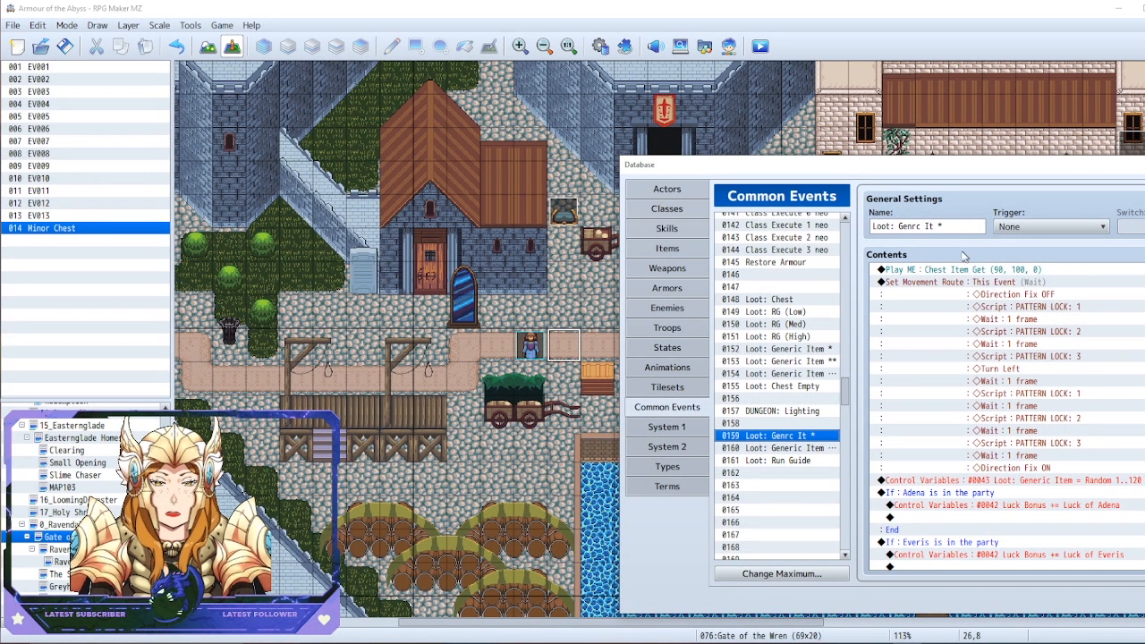
pyautogui.moveTo(819, 182); pyautogui.dragTo(254, 99)
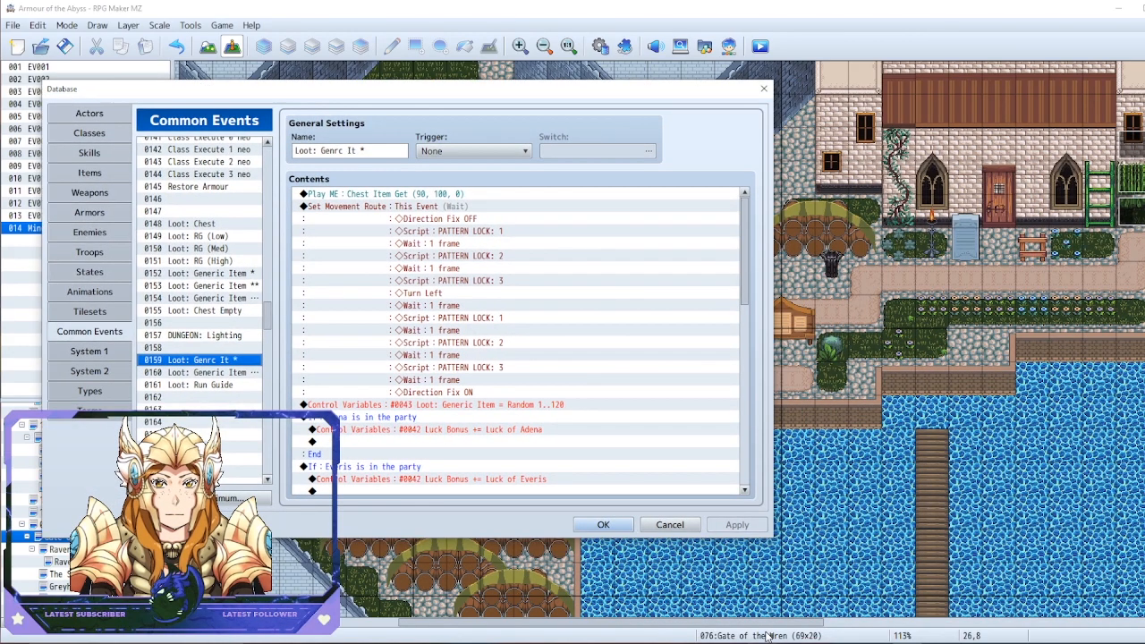
pyautogui.click(604, 524)
# Paste two copies of the Minor Chest event onto the map, at tiles 39,5 and 18,7
pyautogui.click(553, 215)
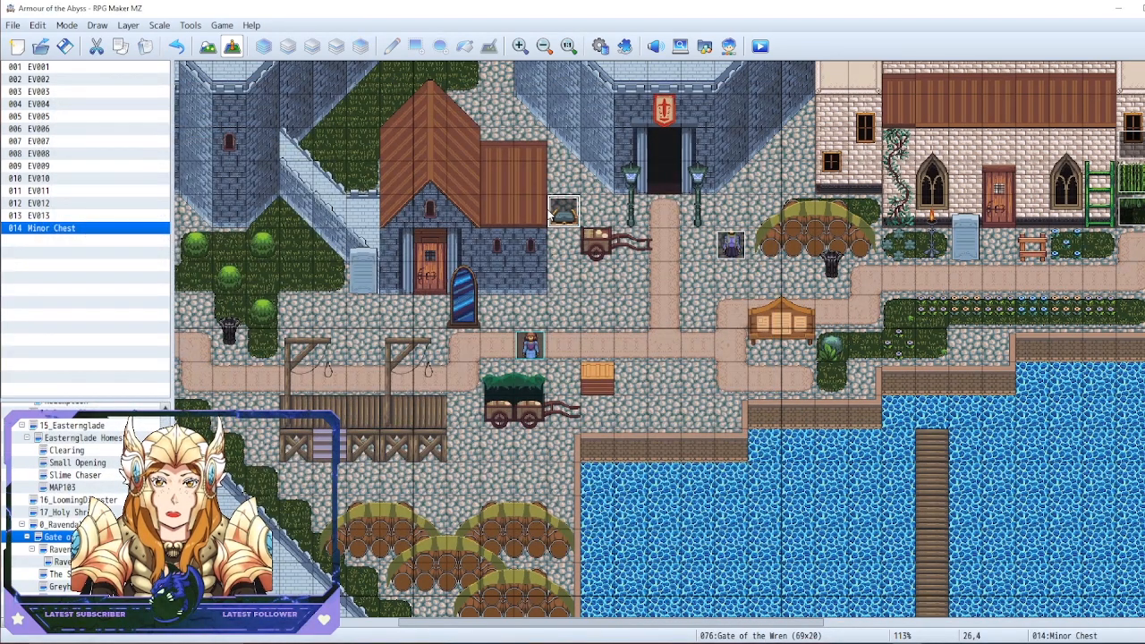
pyautogui.click(1000, 245)
pyautogui.hotkey('ctrl', 'v')
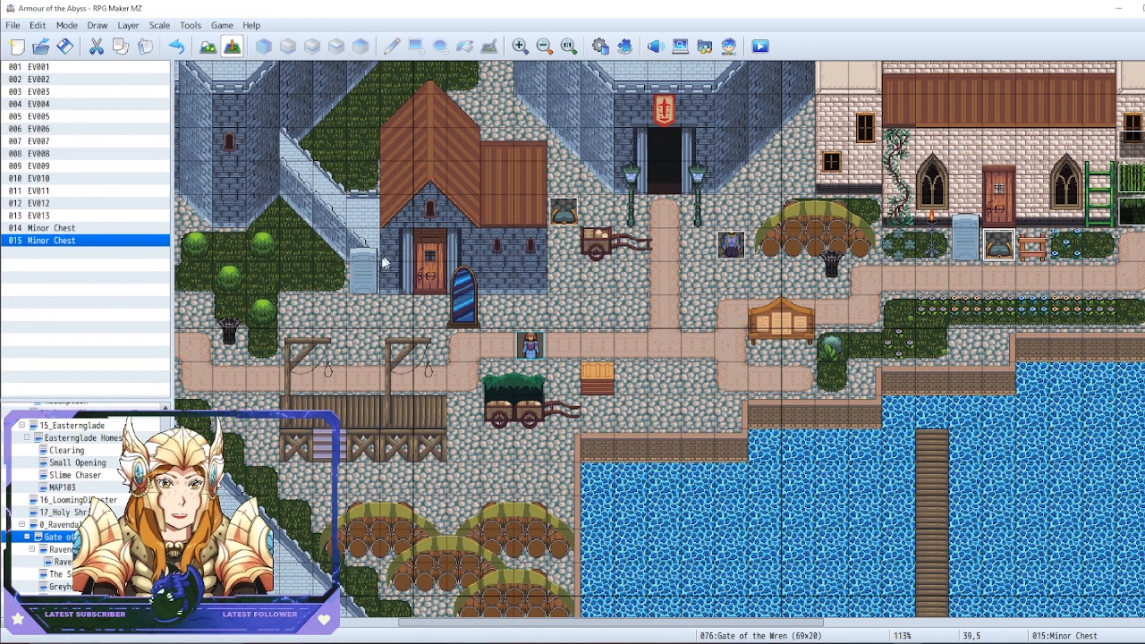
pyautogui.click(296, 310)
pyautogui.hotkey('ctrl', 'v')
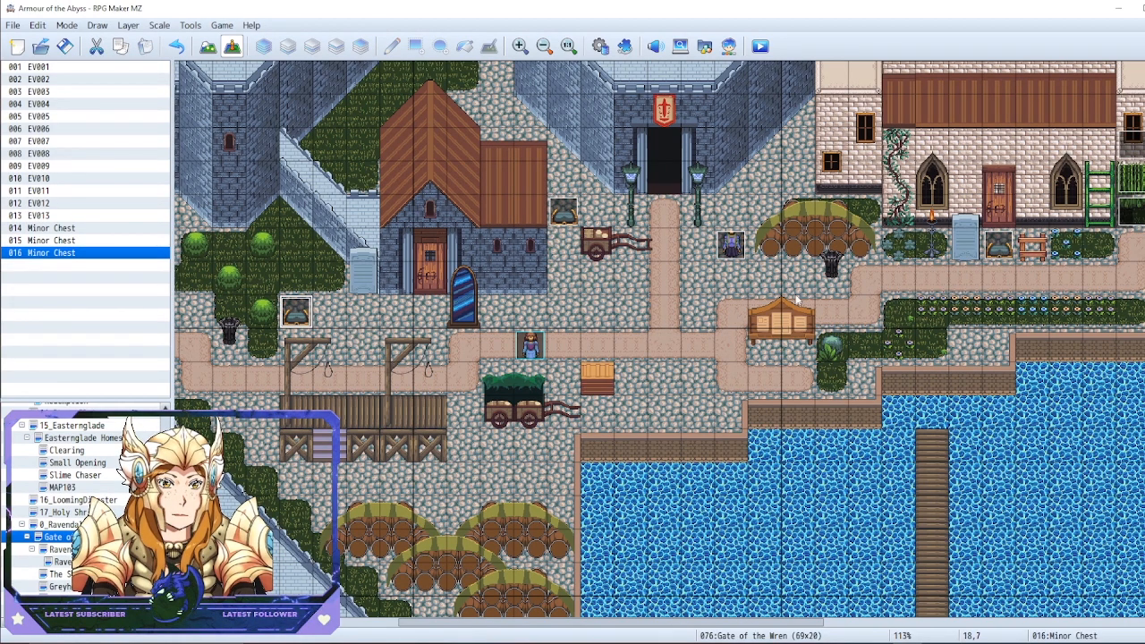
# Open the Minor Chest event at tile 26,4, review its loot common event and self switch commands, and close it
pyautogui.click(306, 247)
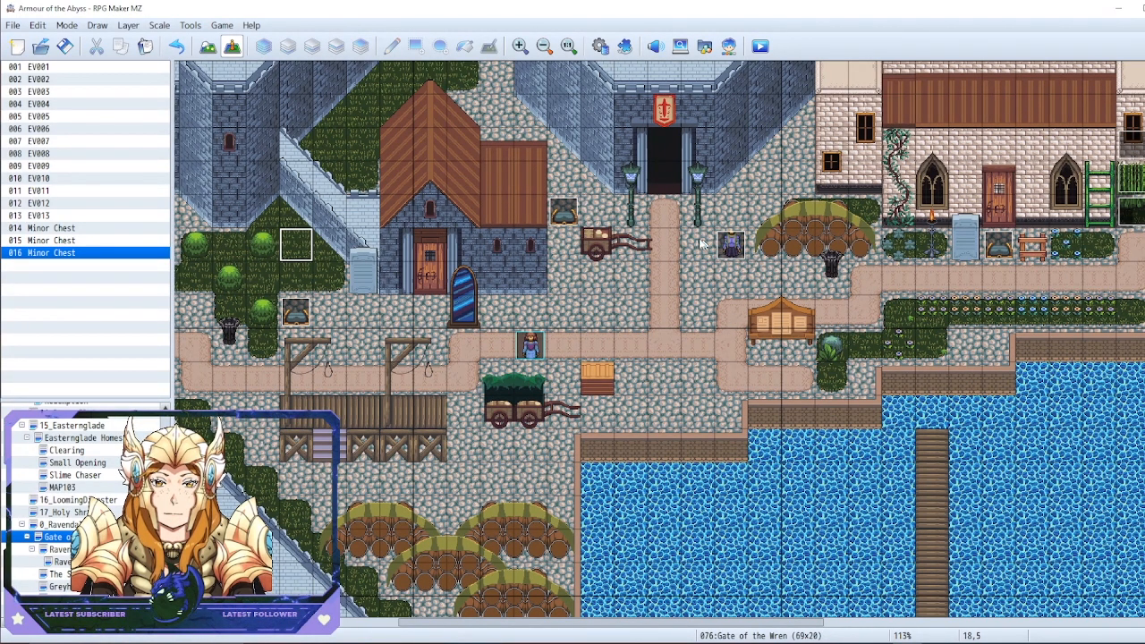
pyautogui.click(626, 249)
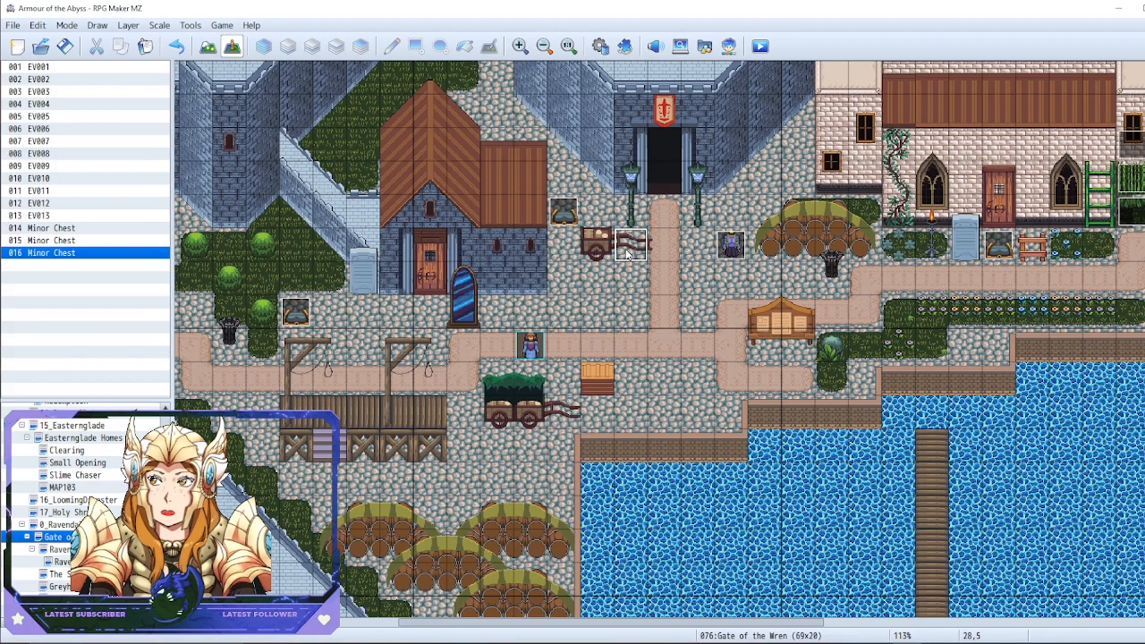
pyautogui.rightClick(555, 220)
pyautogui.click(573, 224)
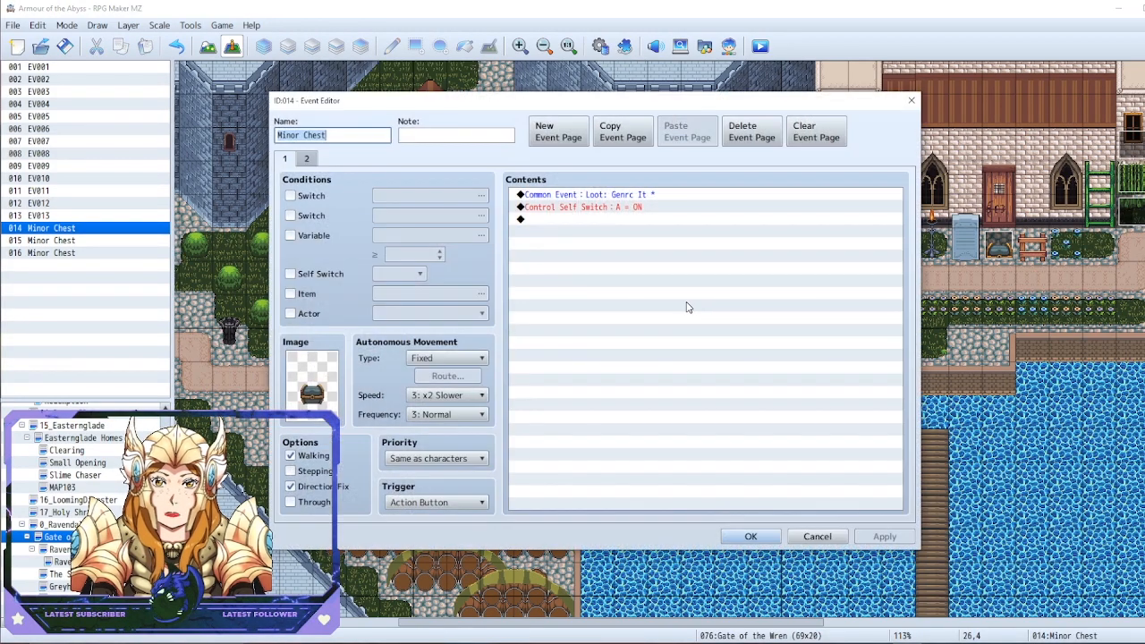
pyautogui.click(752, 535)
pyautogui.rightClick(1001, 252)
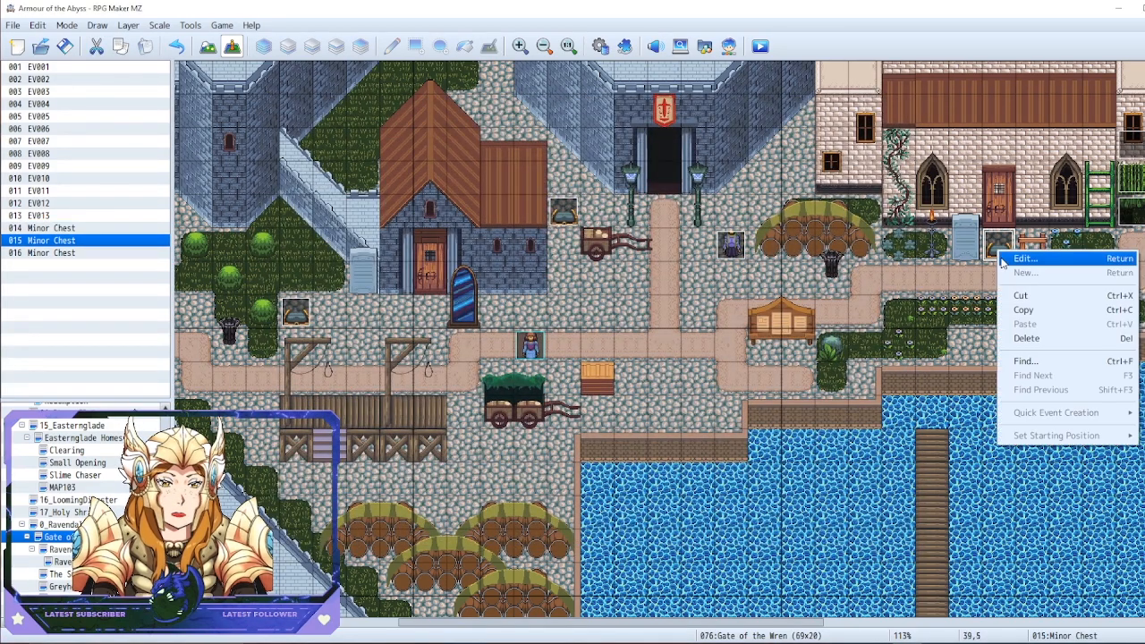
pyautogui.click(793, 240)
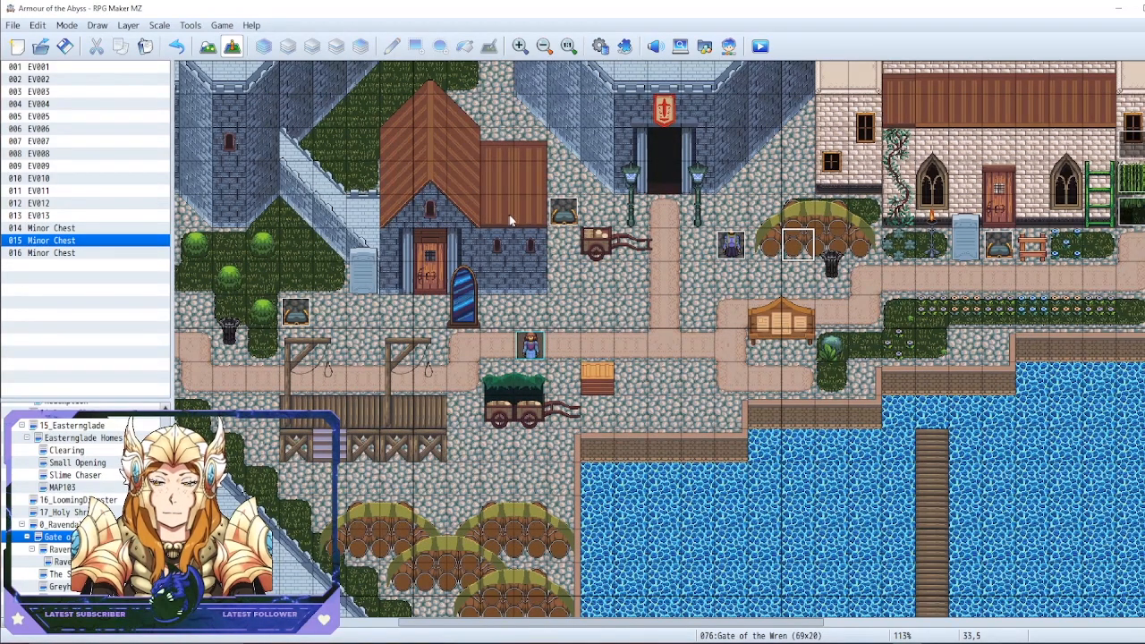
# Delete the two extra Minor Chest copies at tiles 18,7 and 39,5, keeping the one at 26,4
pyautogui.click(571, 222)
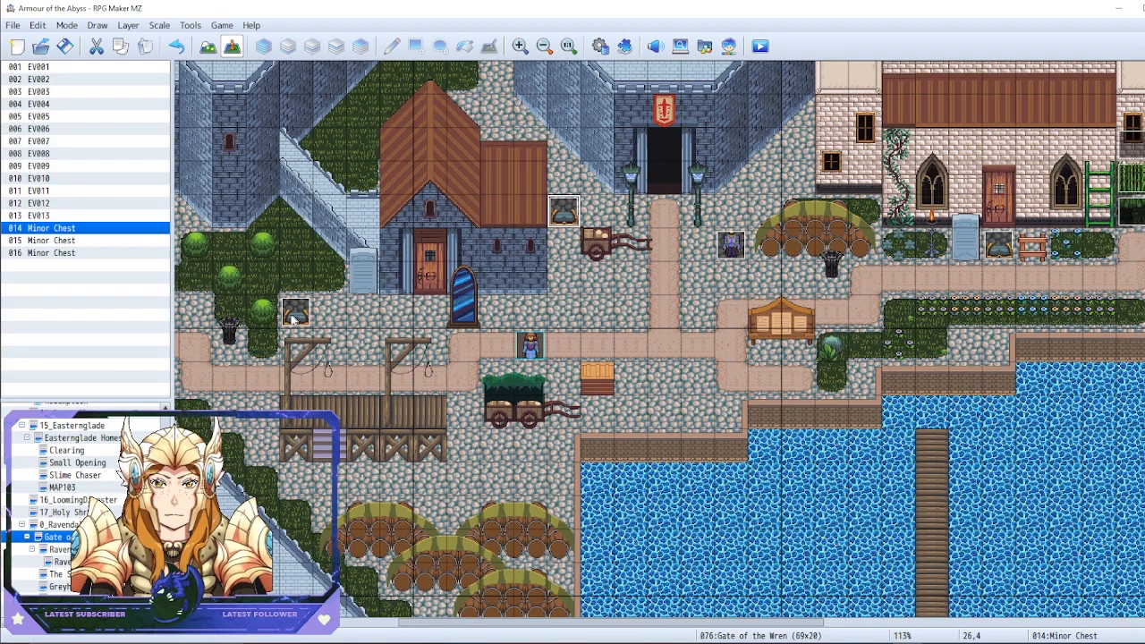
pyautogui.press('Delete')
pyautogui.click(1001, 257)
pyautogui.press('Delete')
# Examine common event 0159 "Loot: Genrc It *" in the database: its chest animation, random roll, luck bonuses and potion rewards
pyautogui.press('F9')
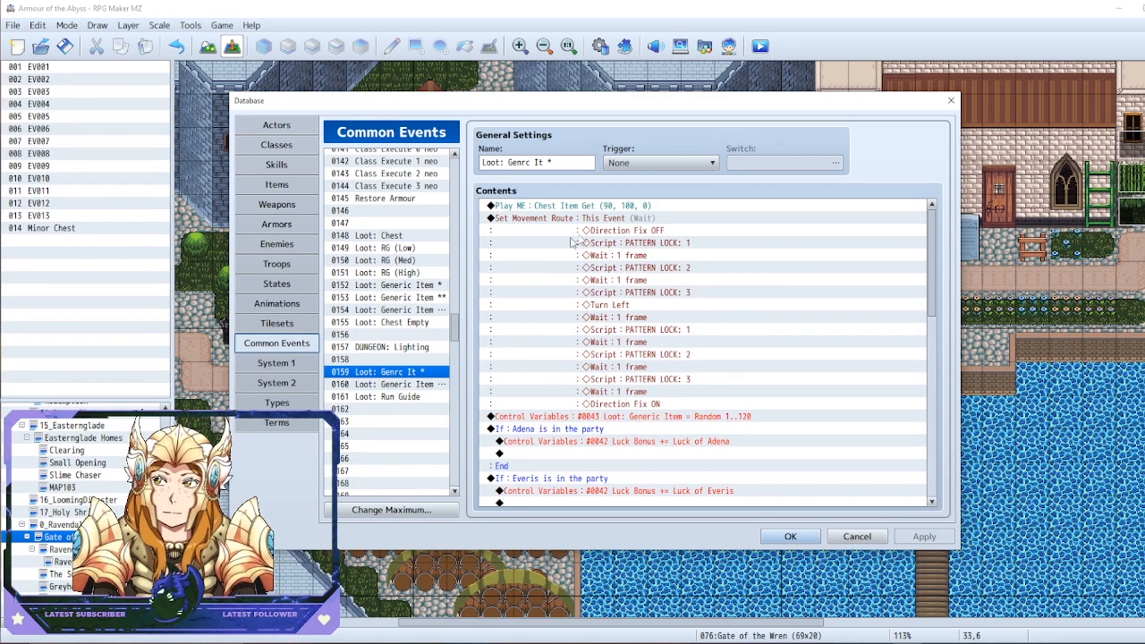
pyautogui.scroll(-1, 657, 202)
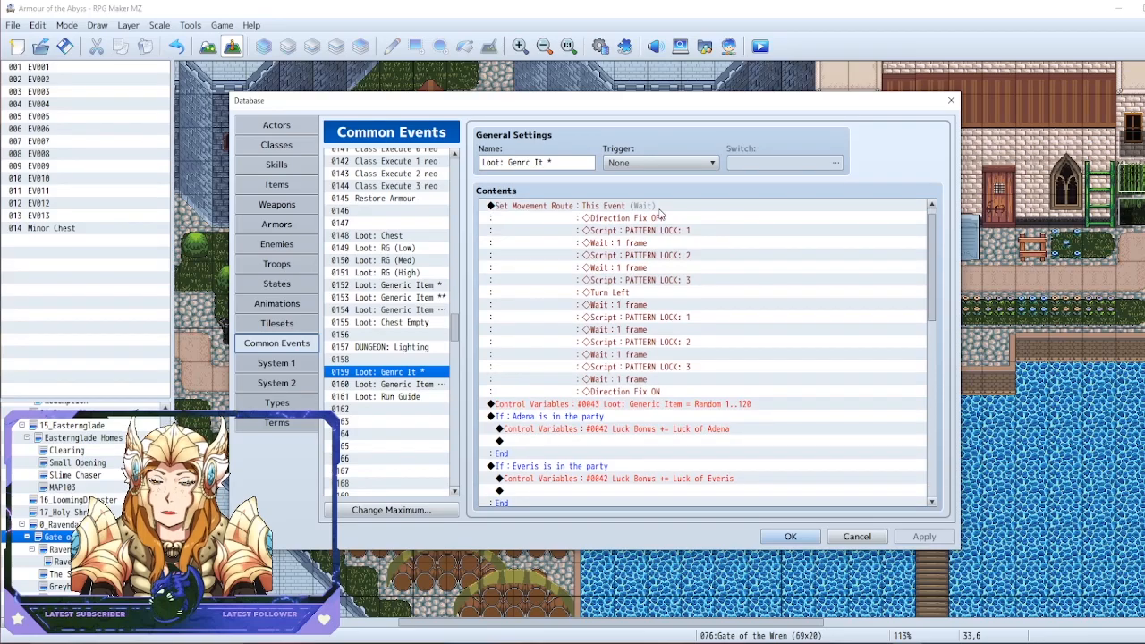
pyautogui.scroll(1, 639, 302)
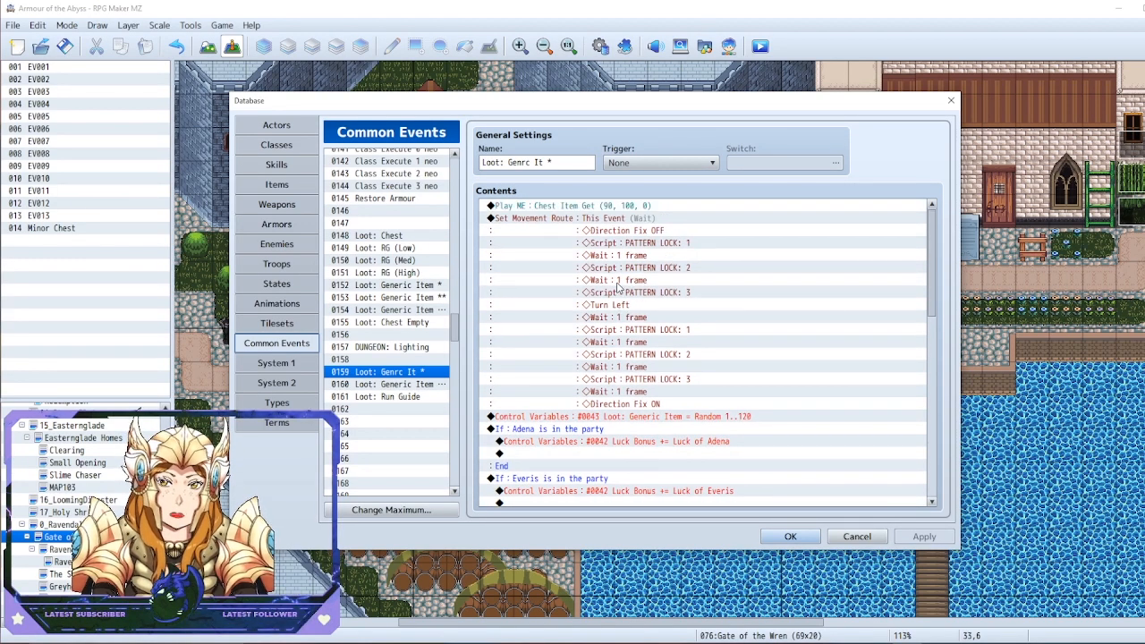
pyautogui.scroll(-5, 635, 268)
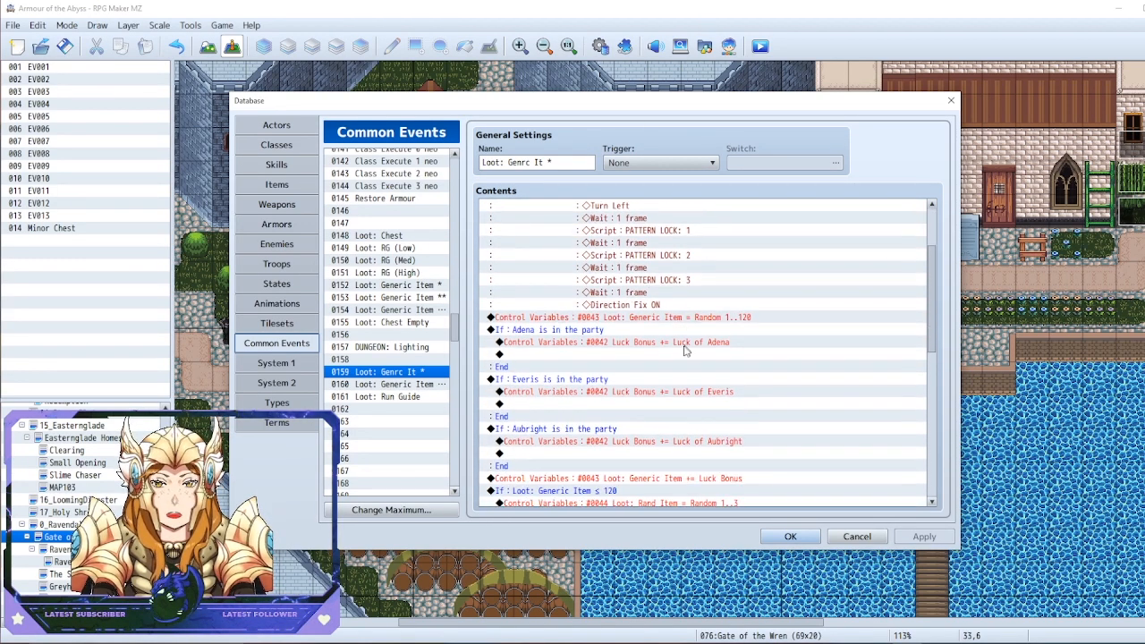
pyautogui.scroll(-1, 666, 315)
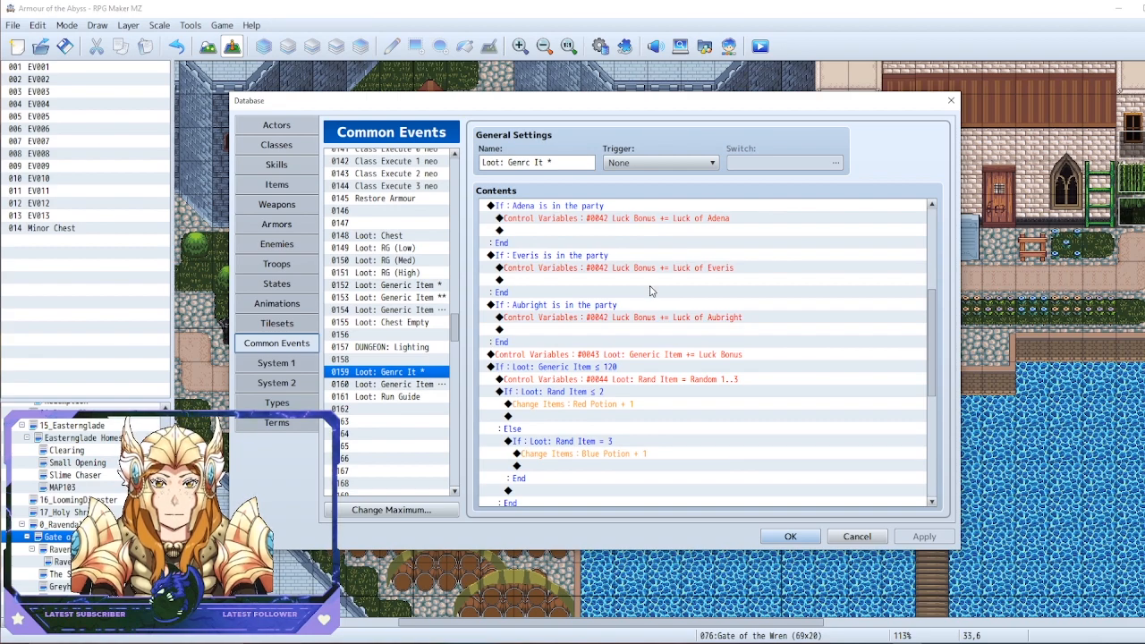
pyautogui.scroll(2, 618, 331)
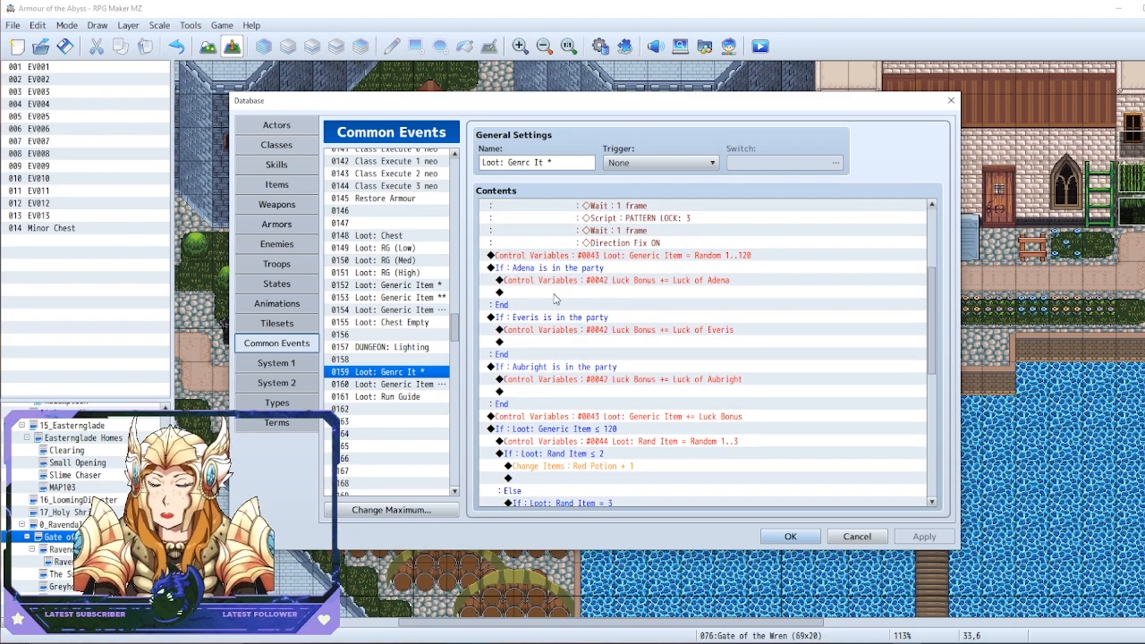
pyautogui.click(371, 411)
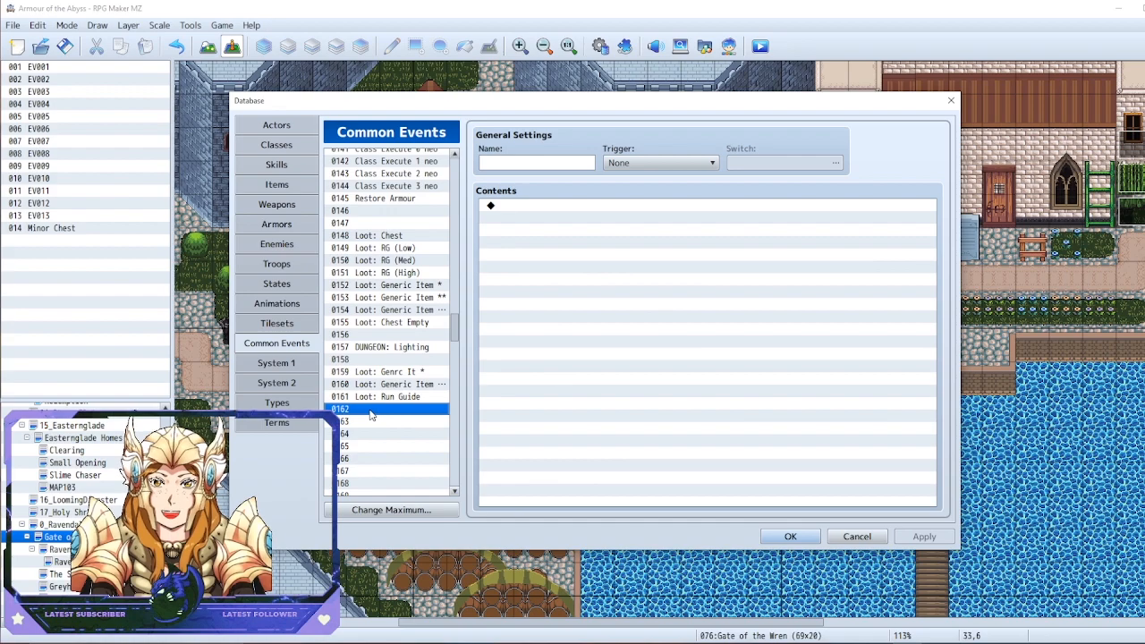
pyautogui.click(388, 372)
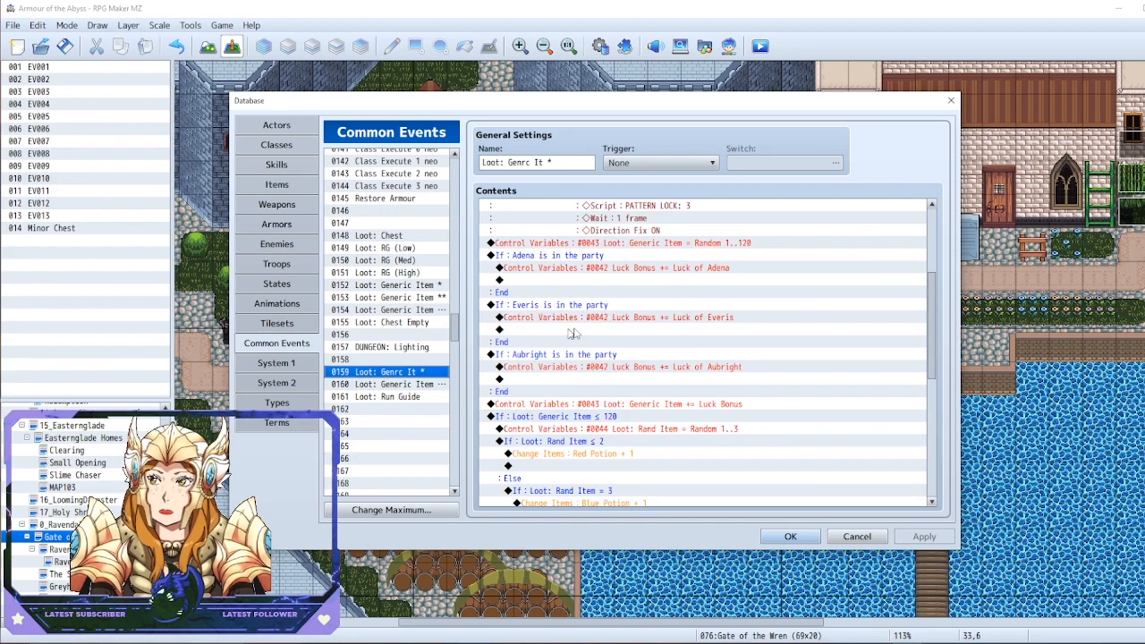
pyautogui.scroll(-6, 634, 328)
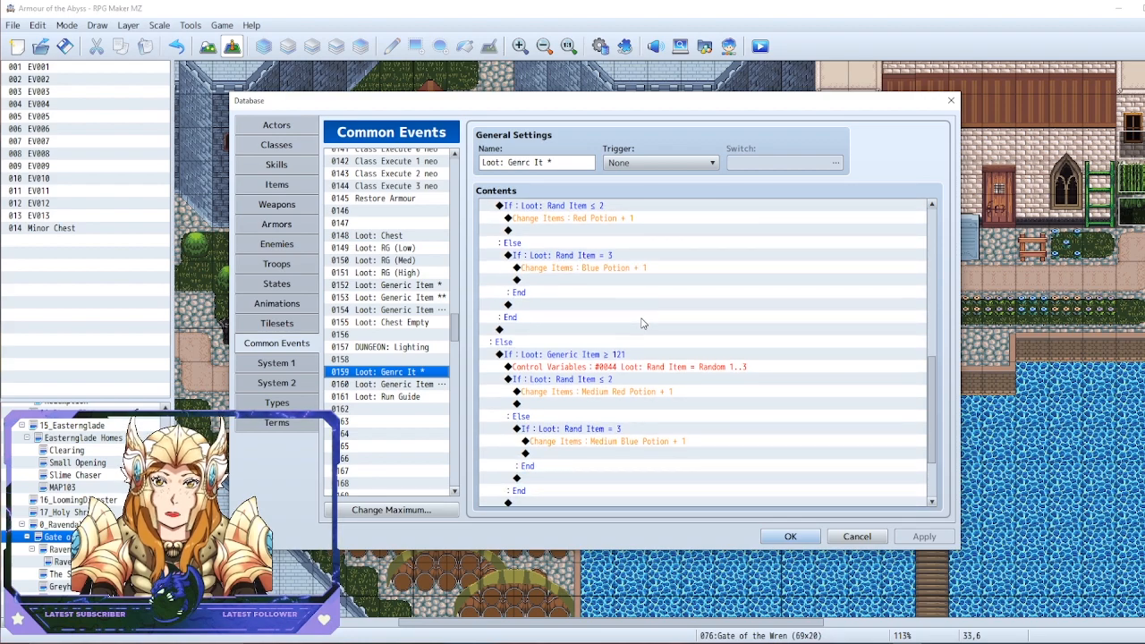
pyautogui.scroll(-1, 640, 346)
# Copy common event 0159 "Loot: Genrc It *" into the empty slot 0163
pyautogui.click(391, 422)
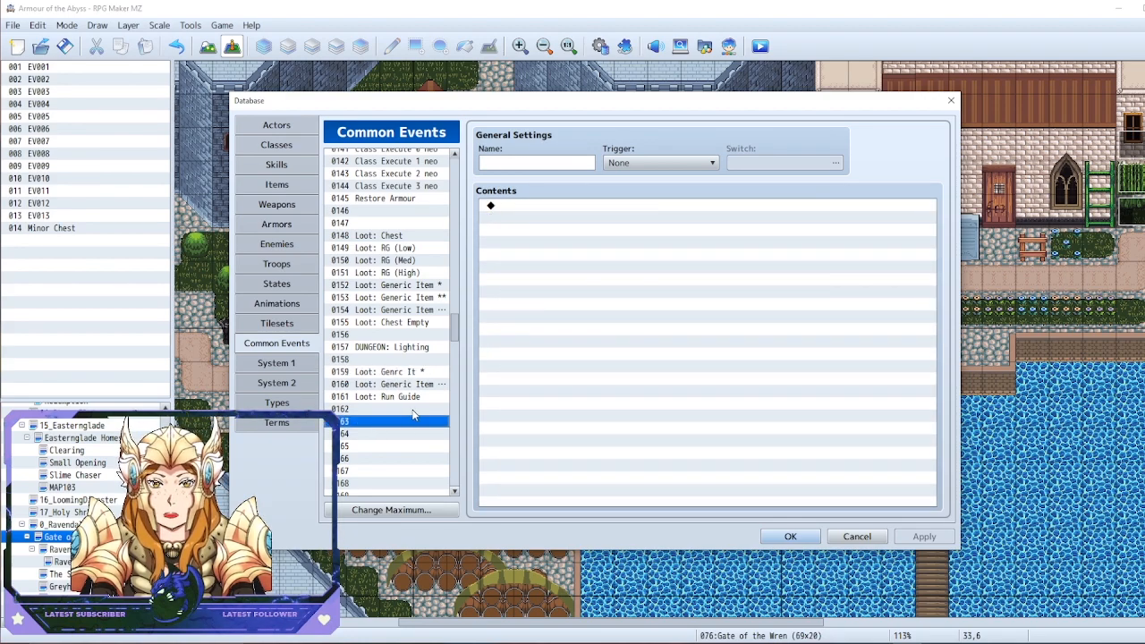
pyautogui.click(391, 373)
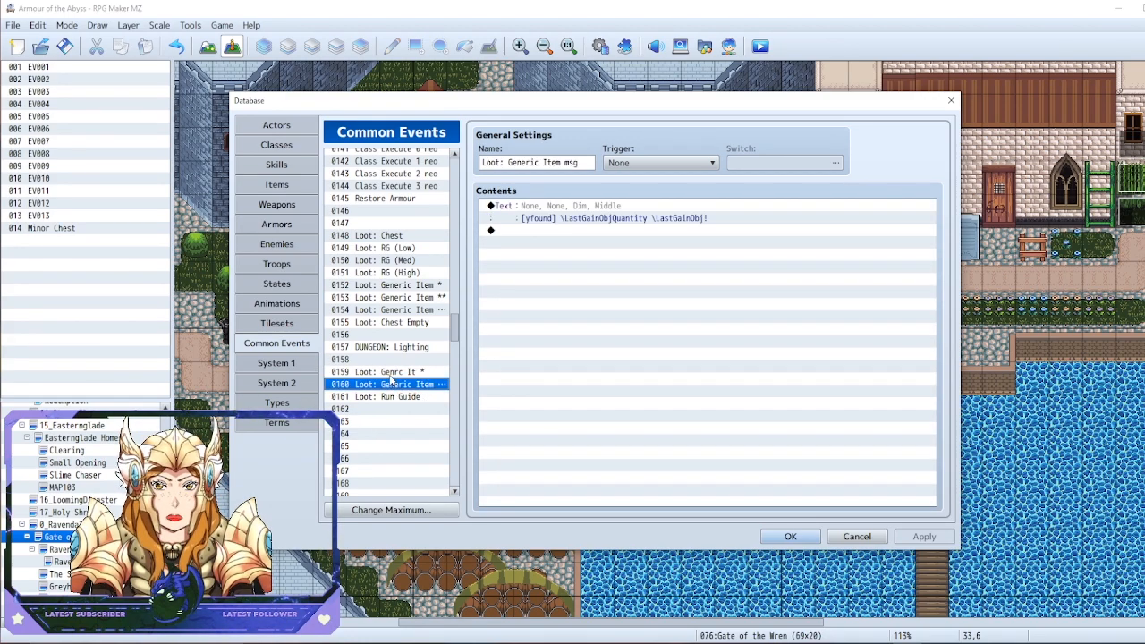
pyautogui.hotkey('ctrl', 'c')
pyautogui.click(414, 423)
pyautogui.hotkey('ctrl', 'v')
# Delete every command after the movement route in common event 0163, keeping only the chest sound effect and the opening movement
pyautogui.click(591, 220)
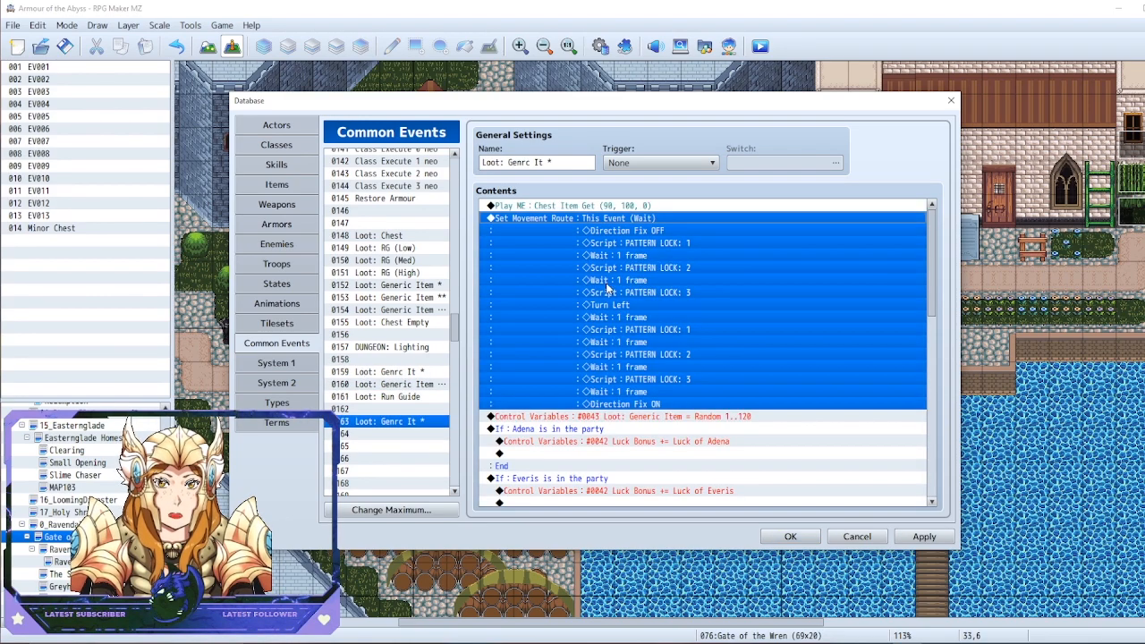
pyautogui.scroll(-2, 595, 400)
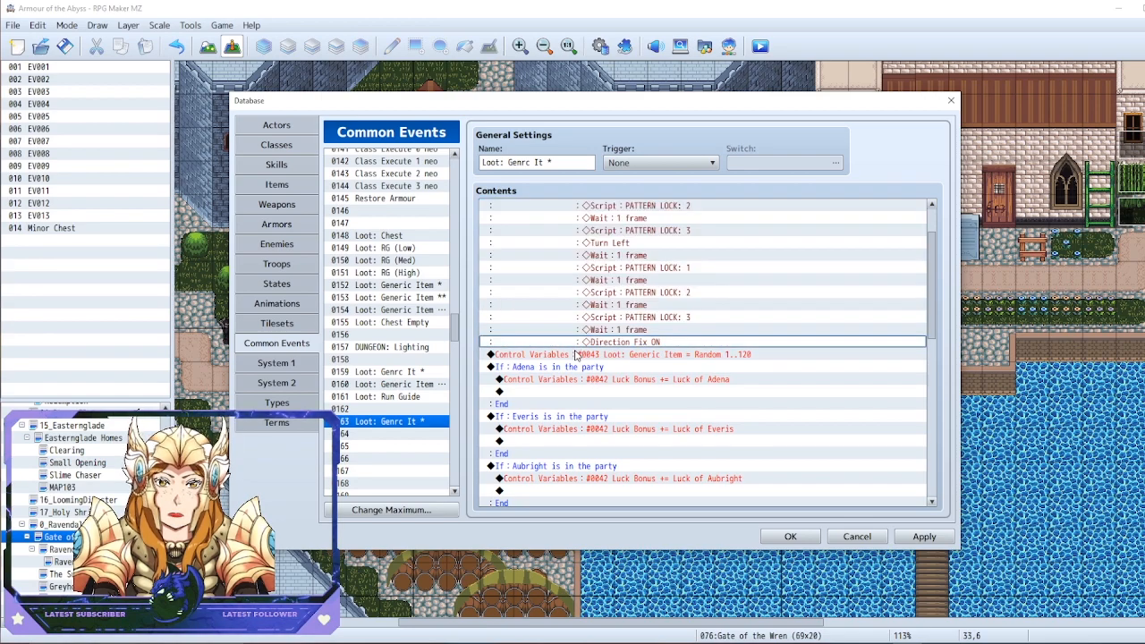
pyautogui.click(578, 354)
pyautogui.press('Delete')
pyautogui.press('Delete')
pyautogui.press('Delete')
pyautogui.press('Delete')
pyautogui.press('Delete')
pyautogui.press('Delete')
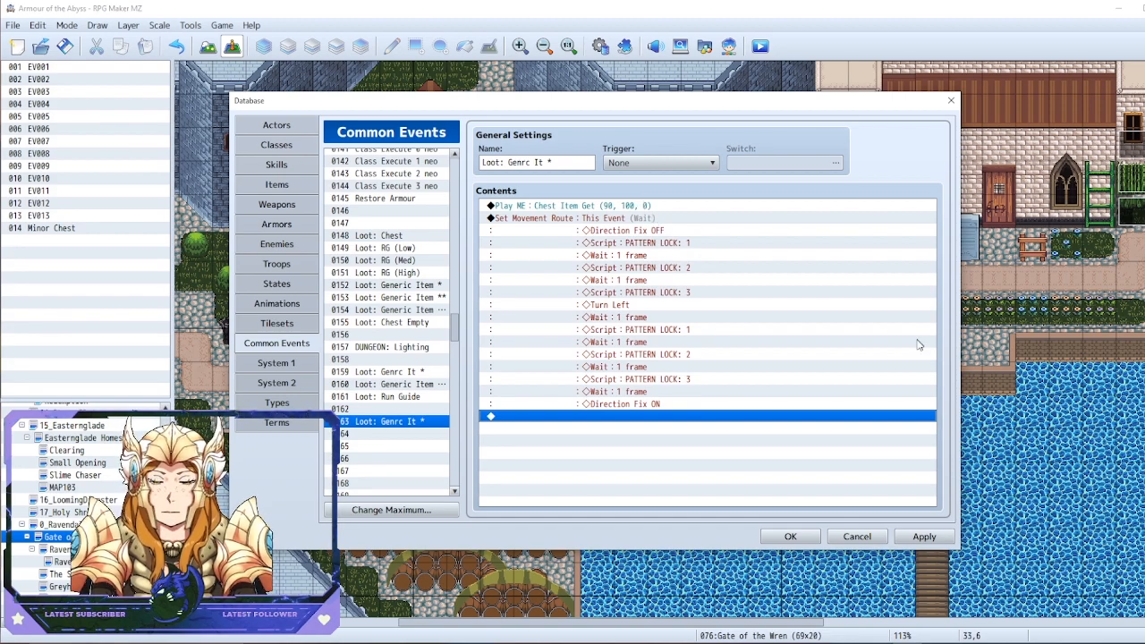
pyautogui.doubleClick(633, 438)
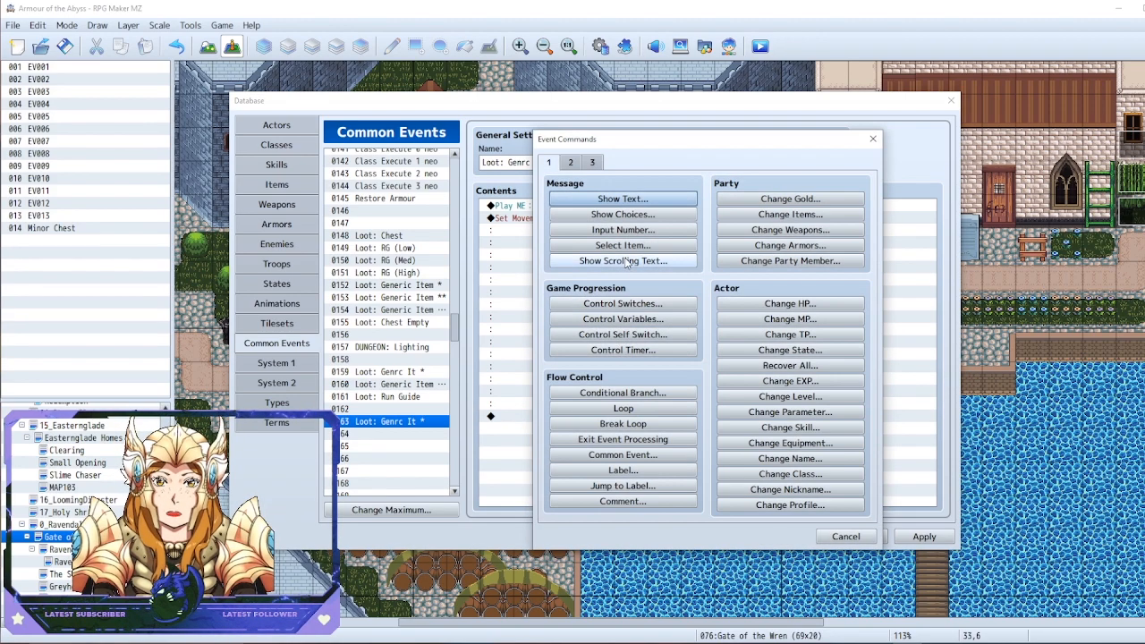
pyautogui.click(597, 199)
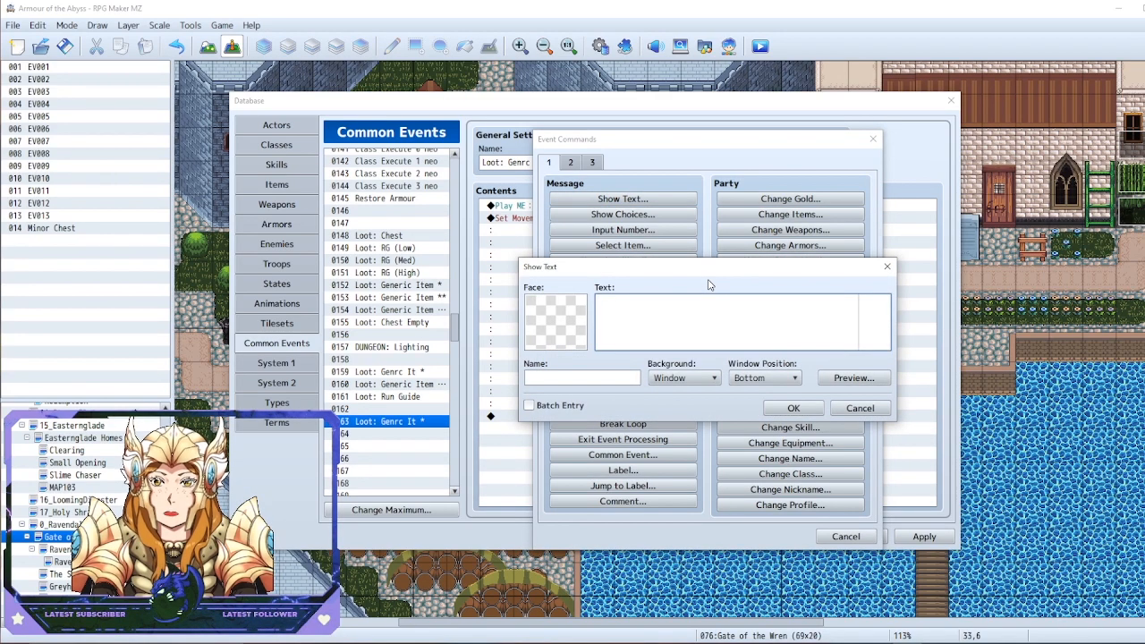
pyautogui.click(887, 266)
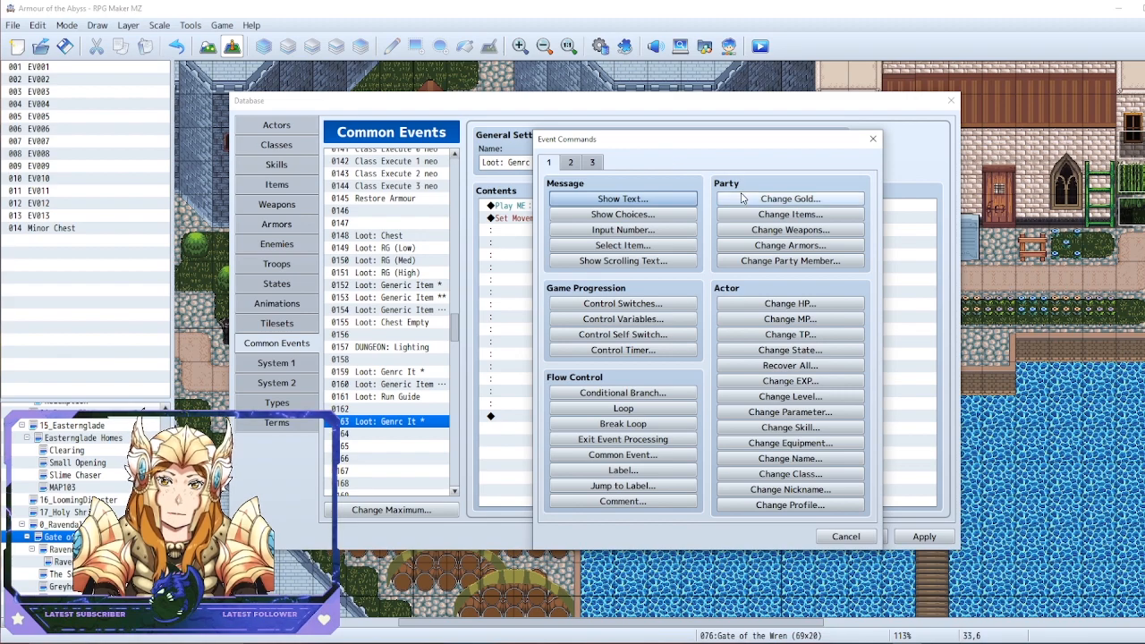
pyautogui.click(790, 199)
pyautogui.click(803, 275)
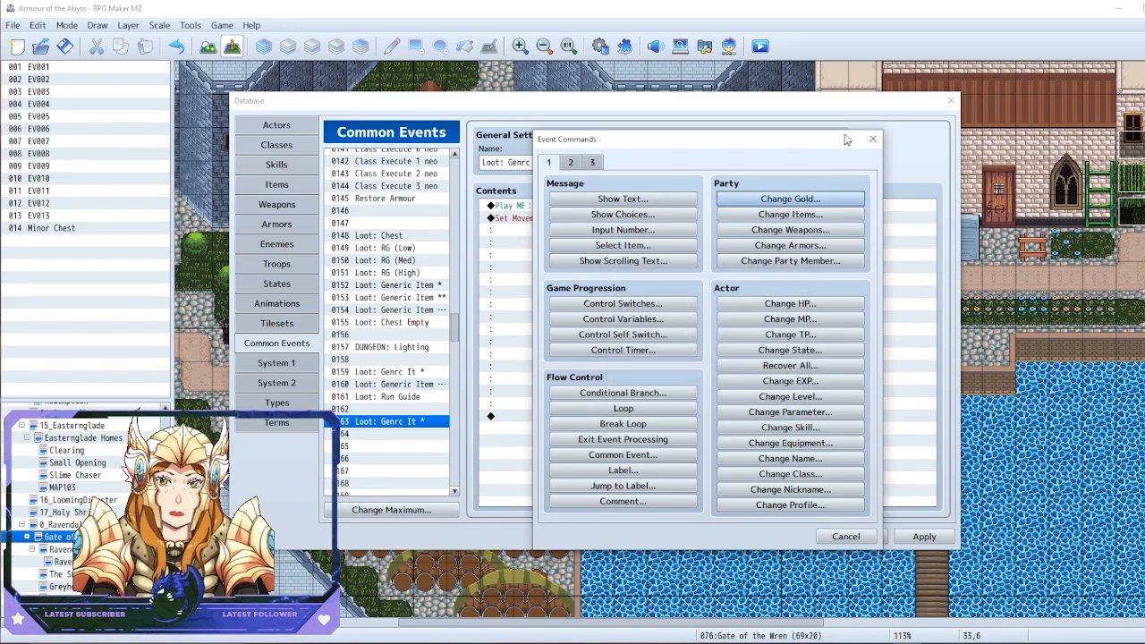
pyautogui.click(873, 140)
# Look through common events 0159, 0160 and 0161 for their loot rewards, item message and guide commands, returning to 0163
pyautogui.click(401, 372)
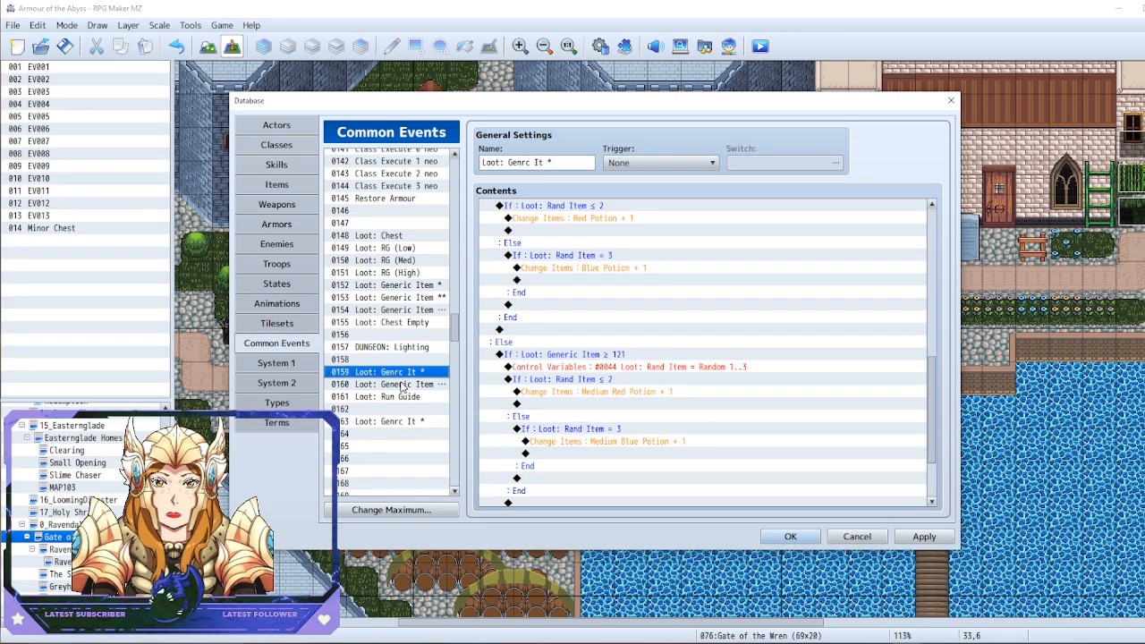
pyautogui.click(404, 385)
pyautogui.click(426, 400)
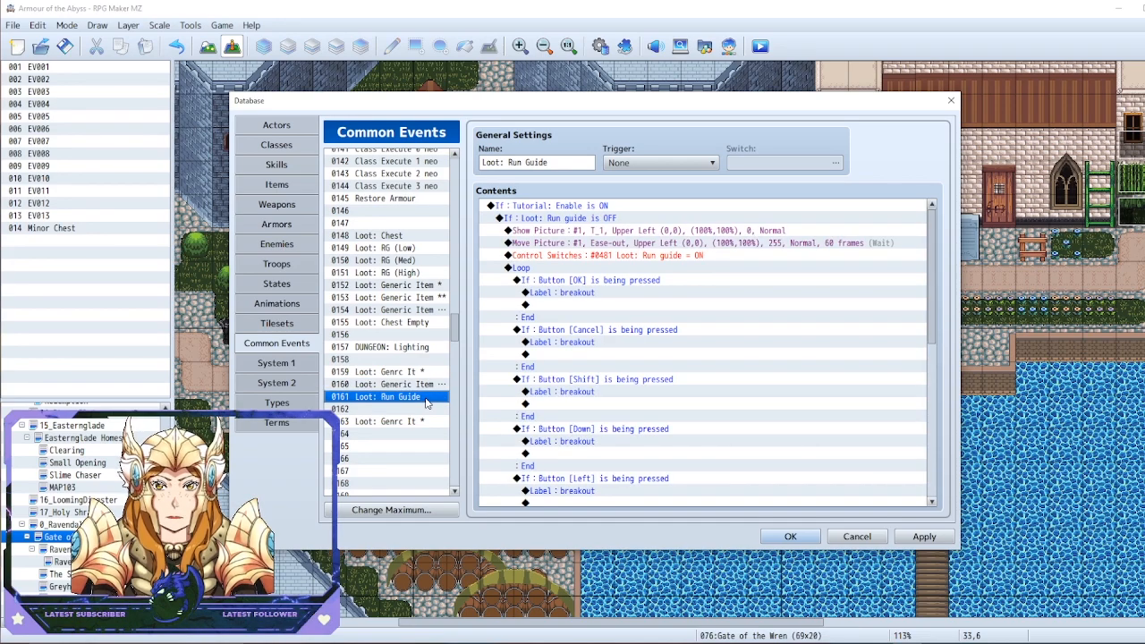
pyautogui.click(392, 373)
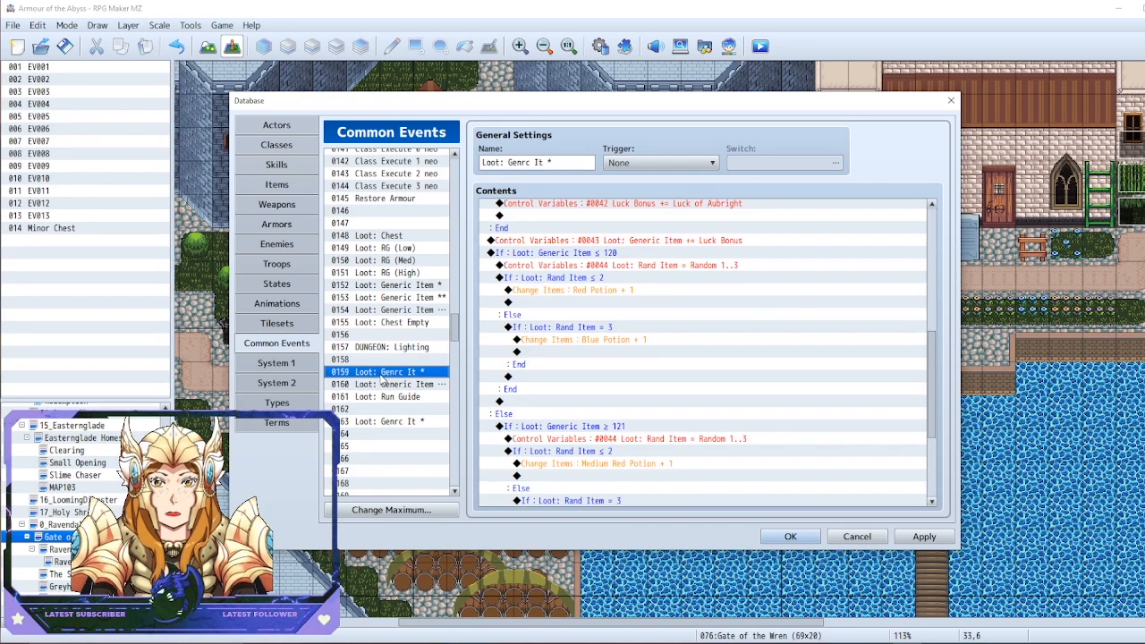
pyautogui.click(377, 385)
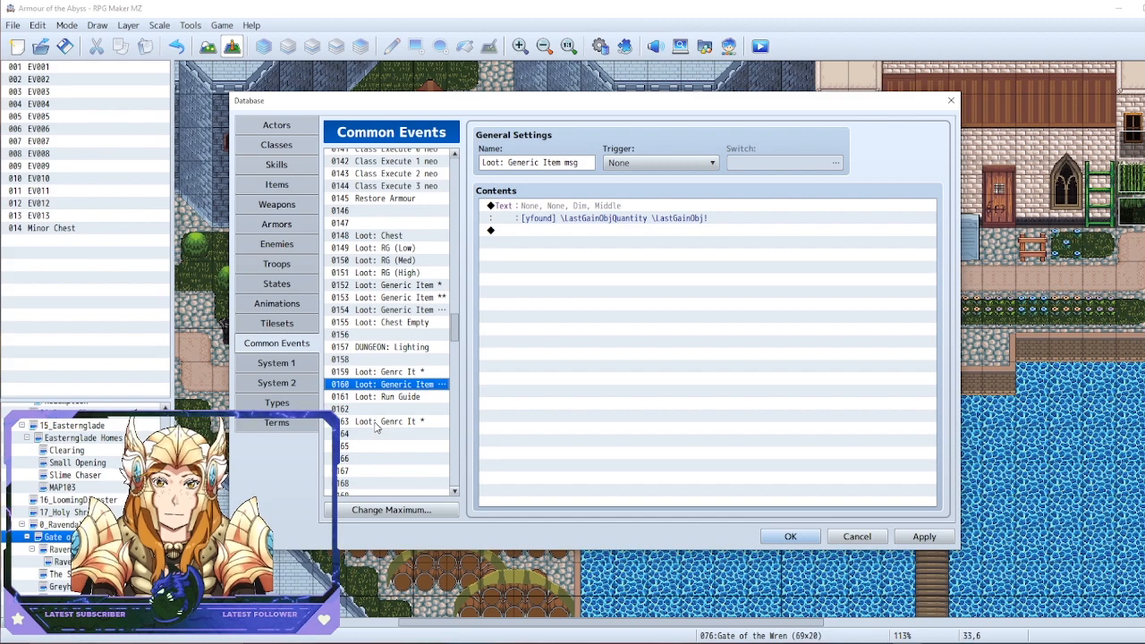
pyautogui.click(376, 423)
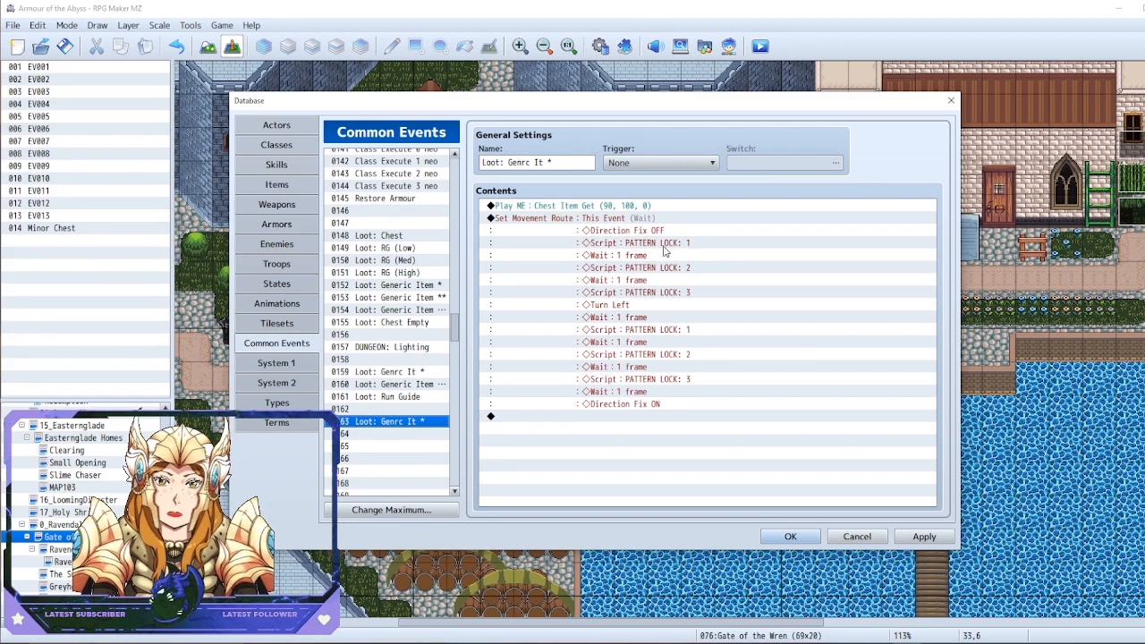
# Review the movement route's pattern-lock commands in common event 0163, keep them as they are, and save the database changes
pyautogui.click(564, 226)
pyautogui.rightClick(577, 230)
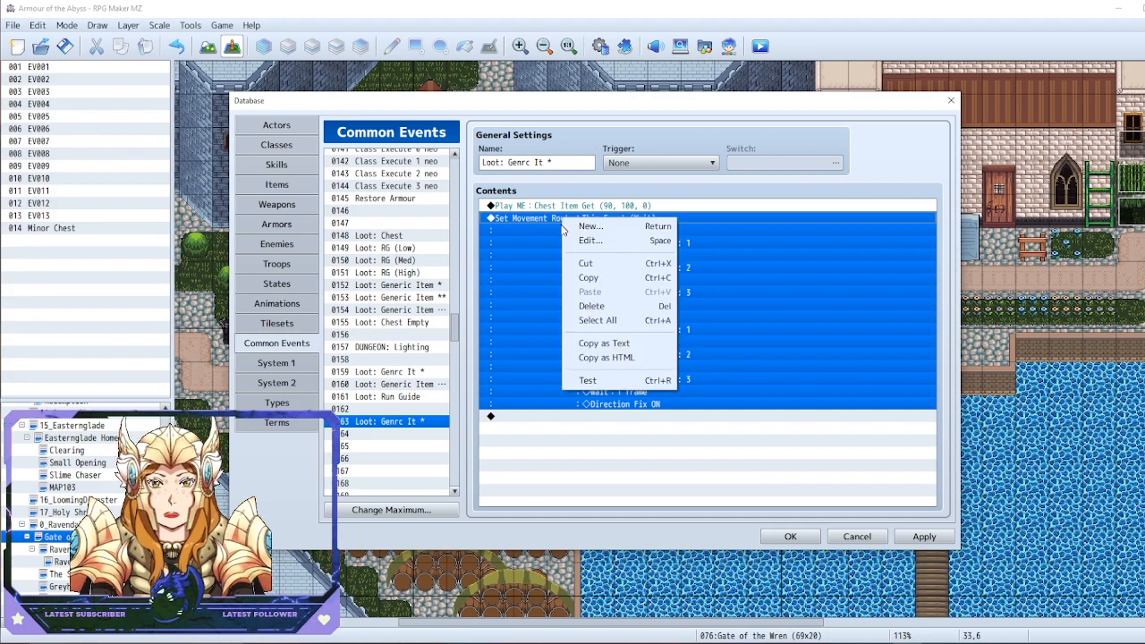
pyautogui.click(598, 238)
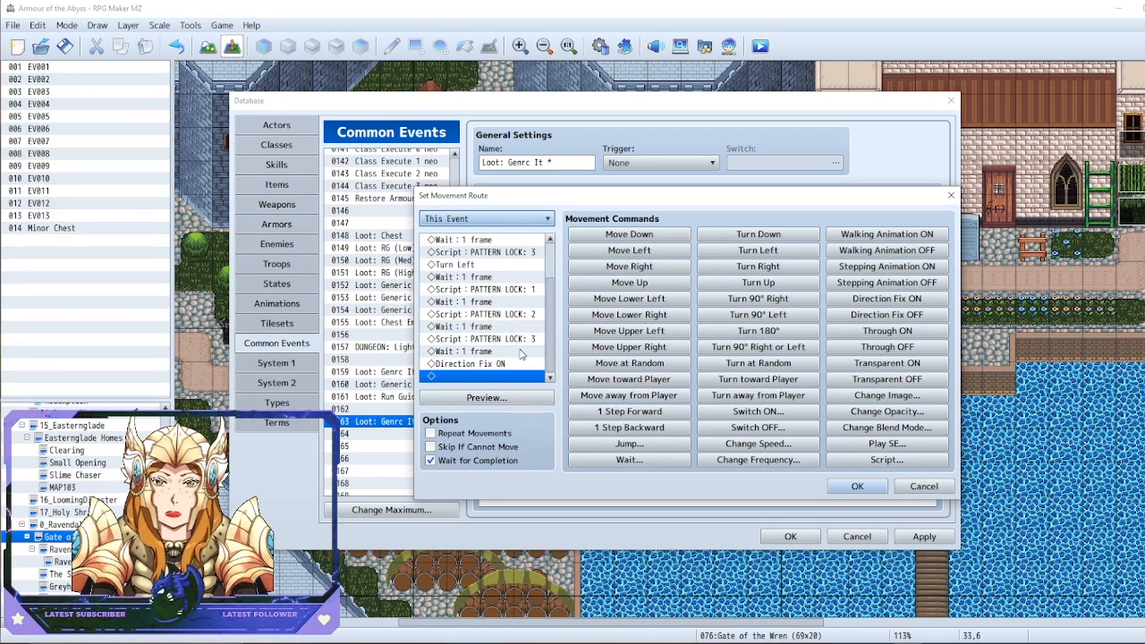
pyautogui.scroll(2, 542, 339)
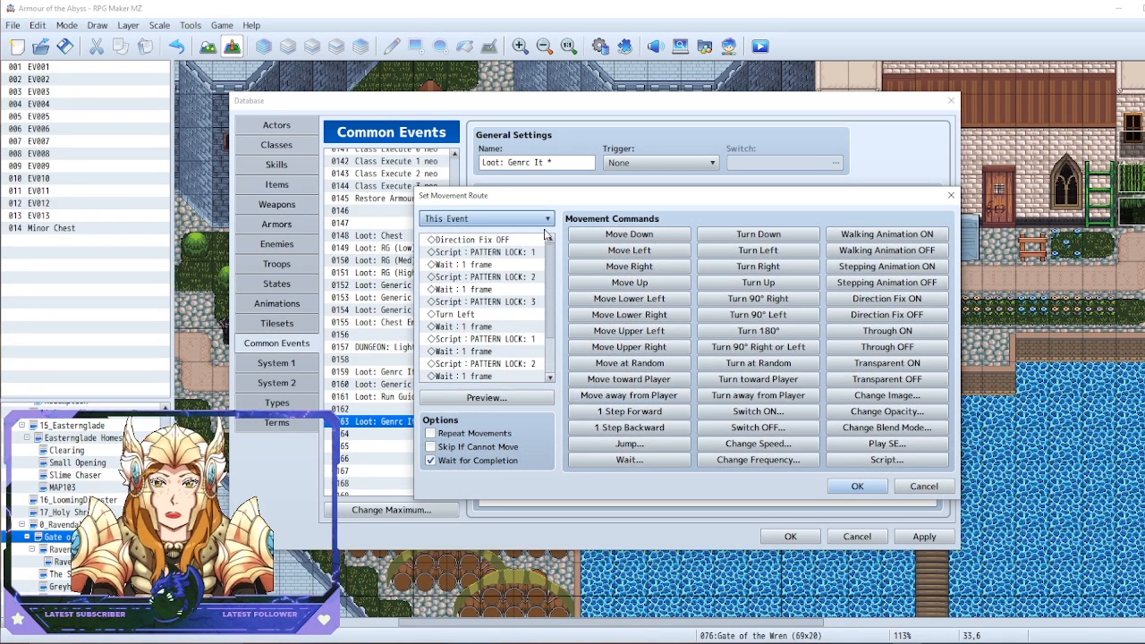
pyautogui.click(855, 487)
pyautogui.click(775, 538)
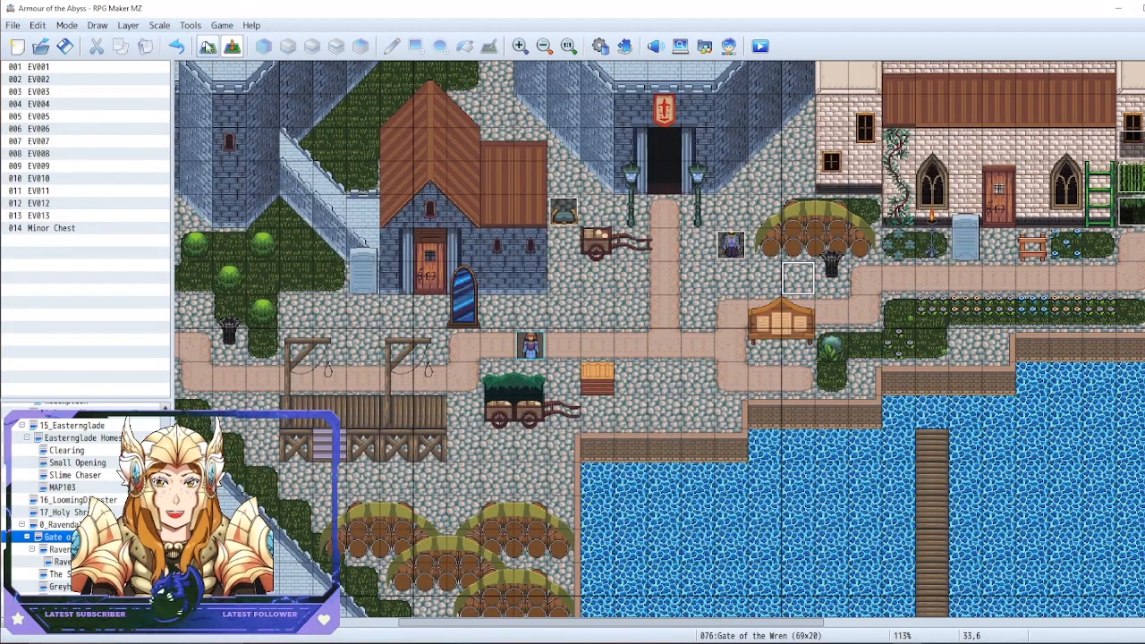
# Check the plugin list for the VisuMZ_1_EventsMoveCore plugin that supports the movement route's pattern-lock scripts
pyautogui.click(190, 25)
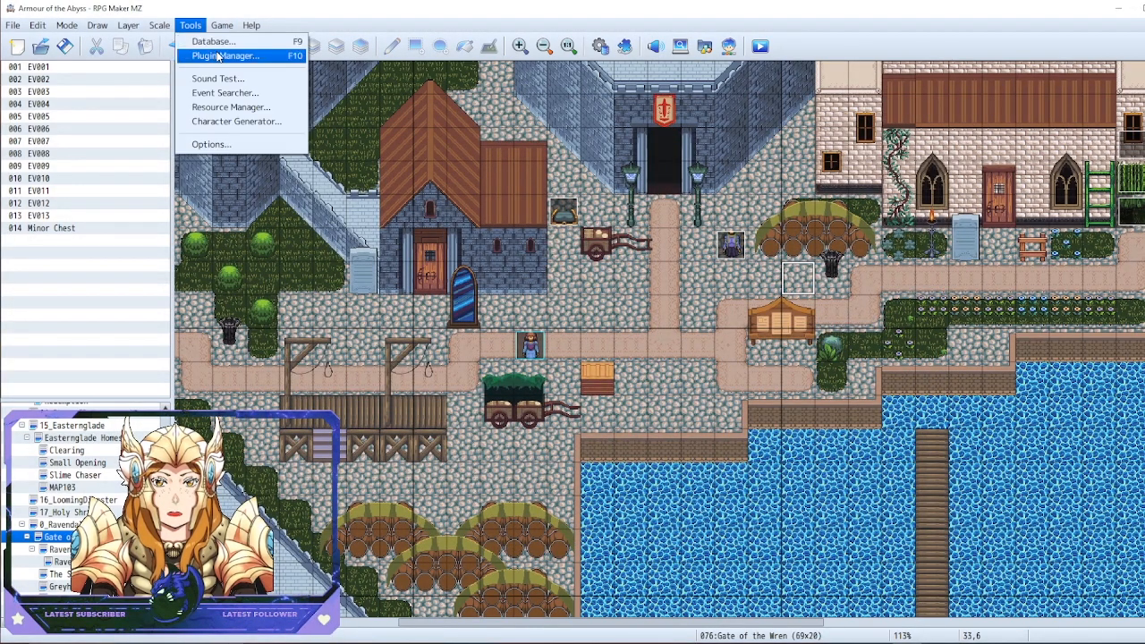
pyautogui.click(218, 56)
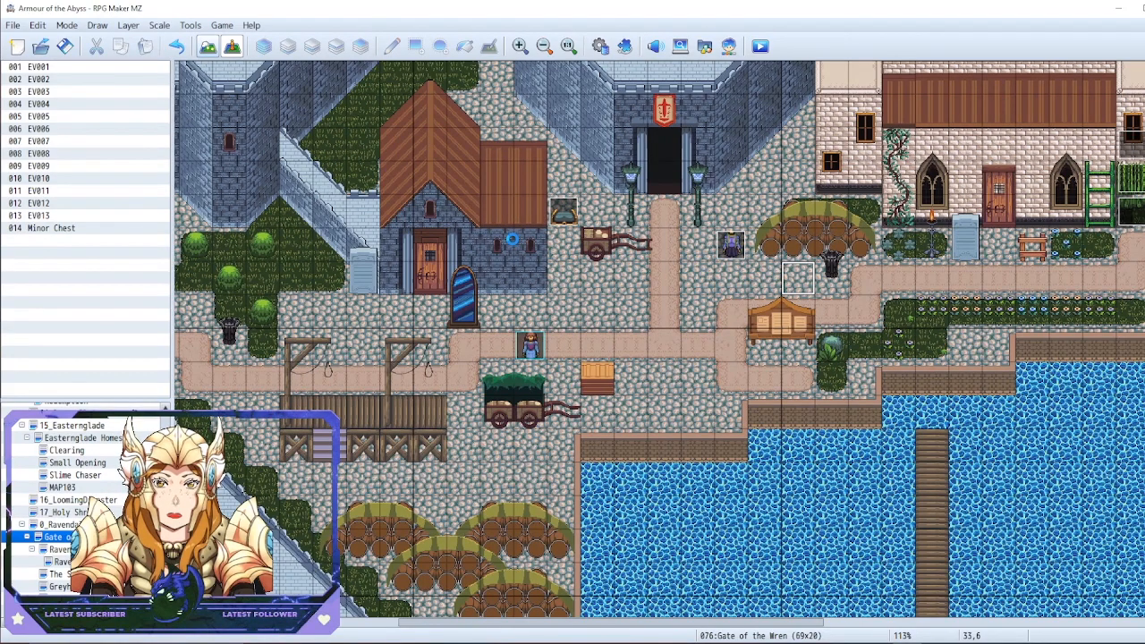
pyautogui.click(443, 307)
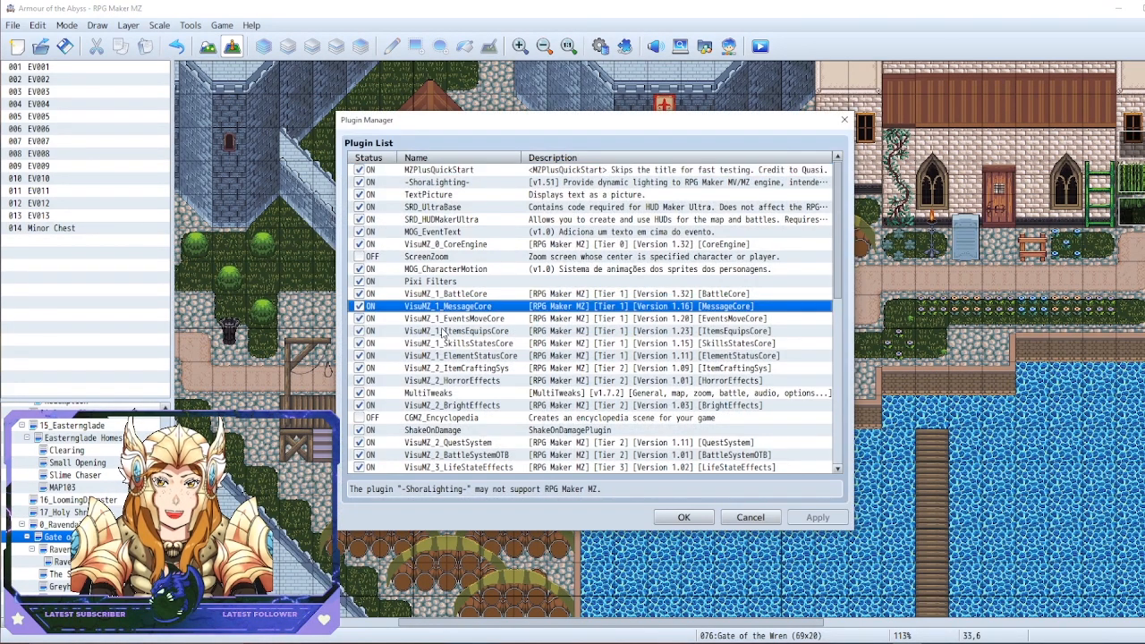
pyautogui.click(447, 319)
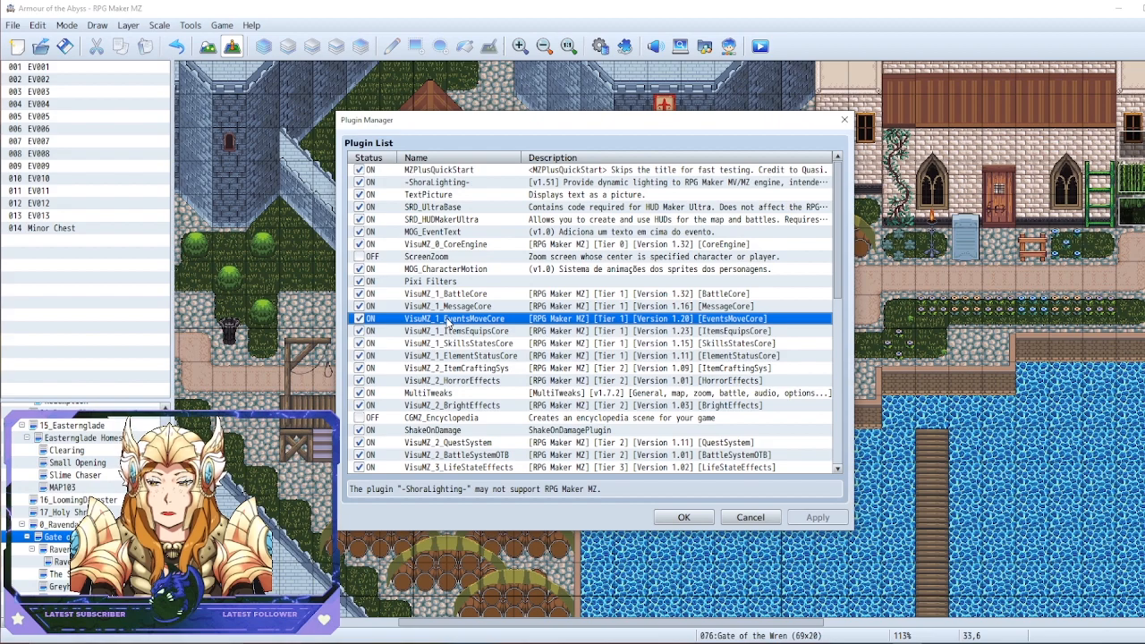
pyautogui.click(684, 517)
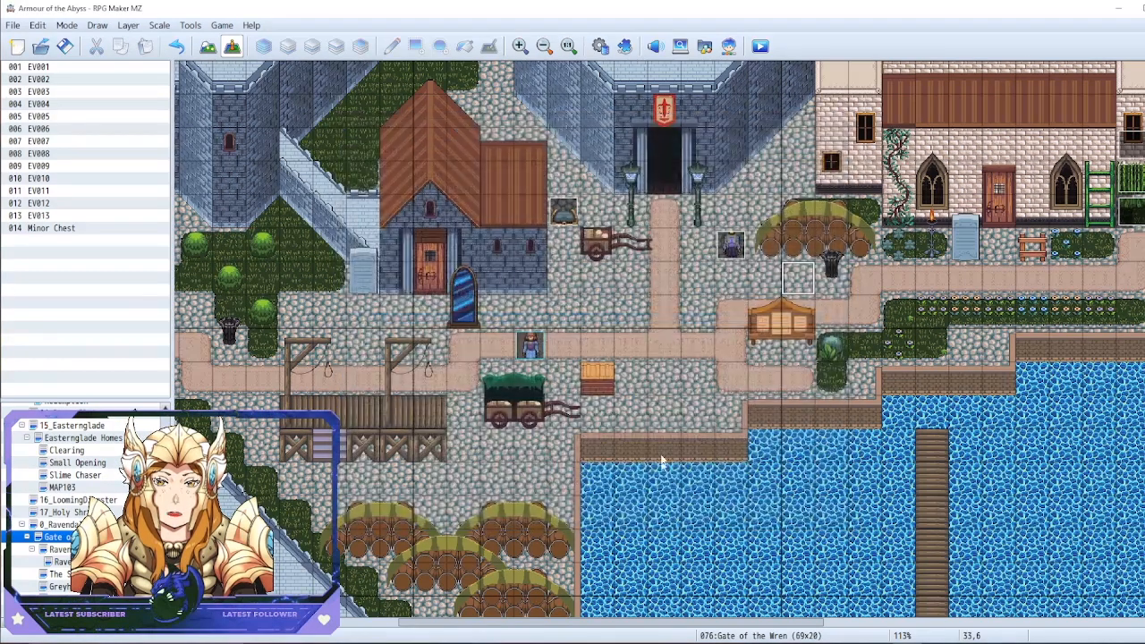
# Reopen the database at common event 0163 to check its Set Movement Route command, then close it
pyautogui.click(665, 247)
pyautogui.click(634, 218)
pyautogui.press('F9')
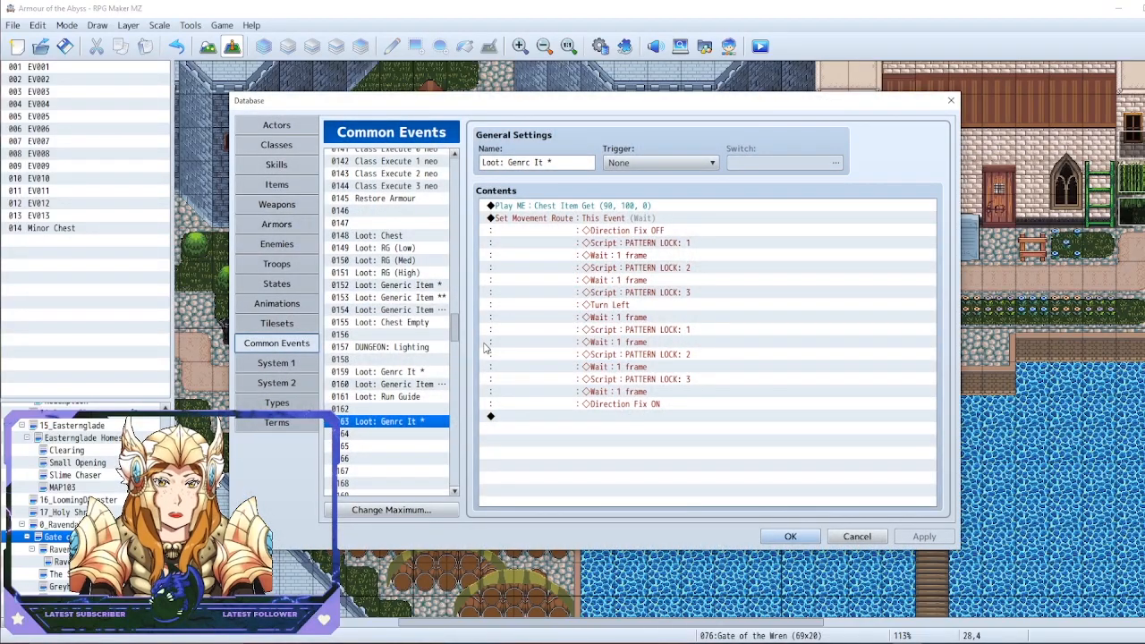
pyautogui.click(614, 223)
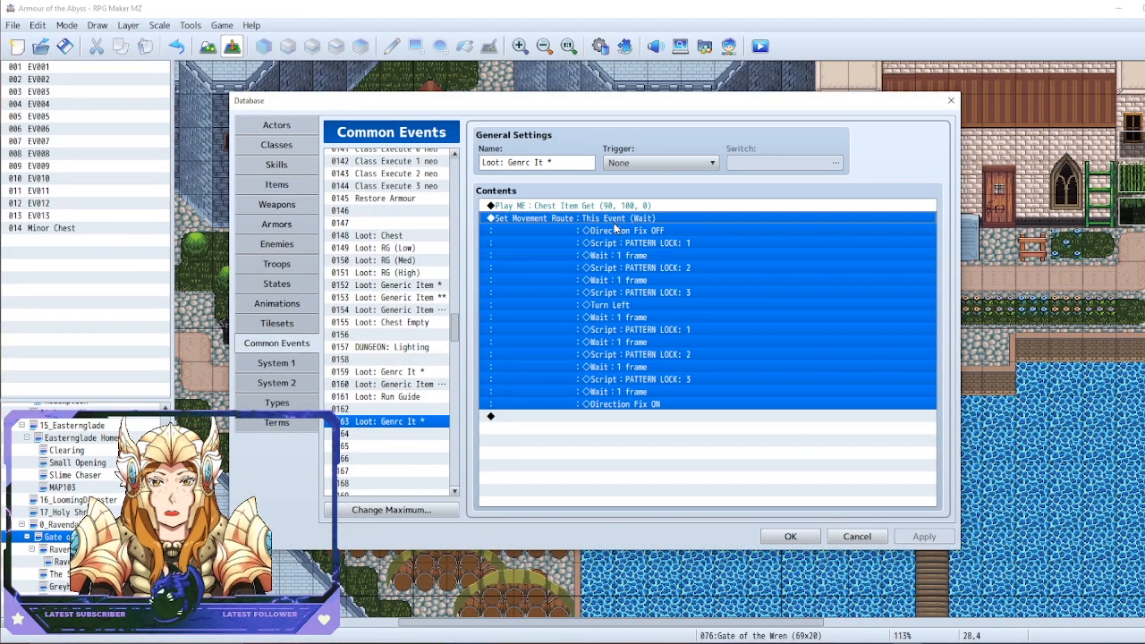
pyautogui.click(791, 537)
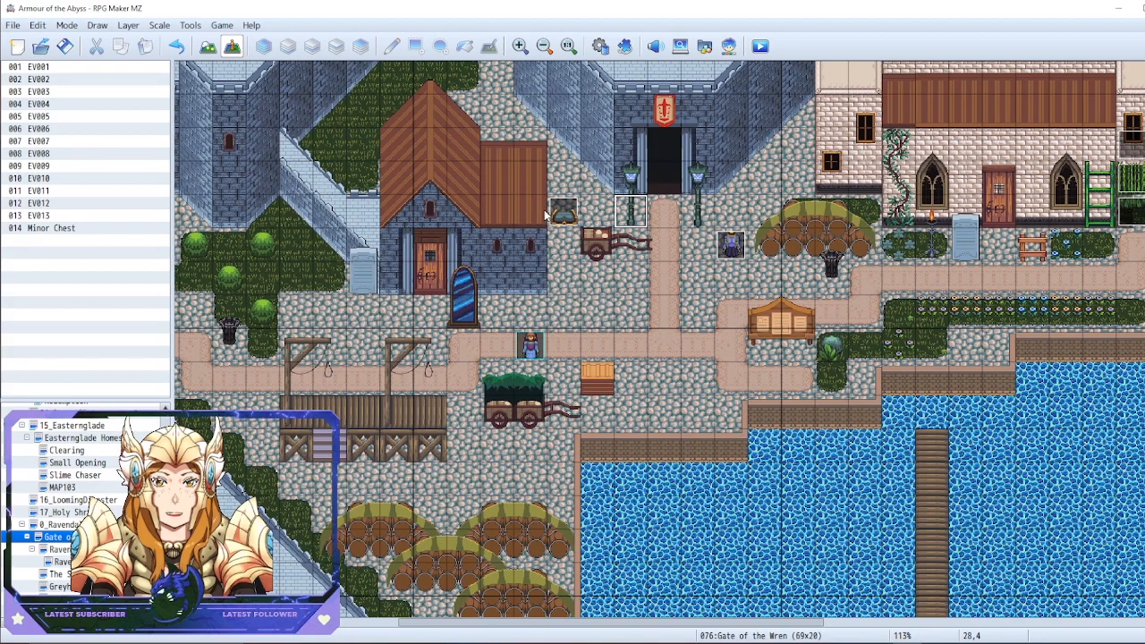
# Examine the $ChestIIa sprite sheet's opening frames row by row from the Minor Chest event's first page, keeping the current image
pyautogui.rightClick(566, 217)
pyautogui.click(569, 220)
pyautogui.doubleClick(311, 381)
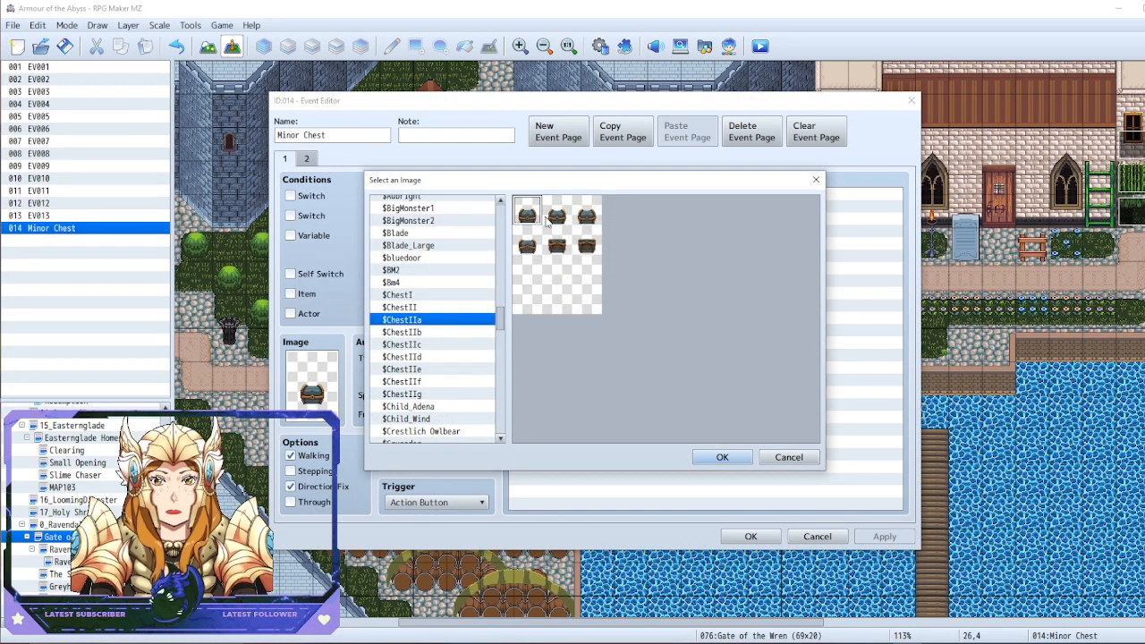
pyautogui.press('Right')
pyautogui.press('Right')
pyautogui.press('Left')
pyautogui.press('Left')
pyautogui.press('Right')
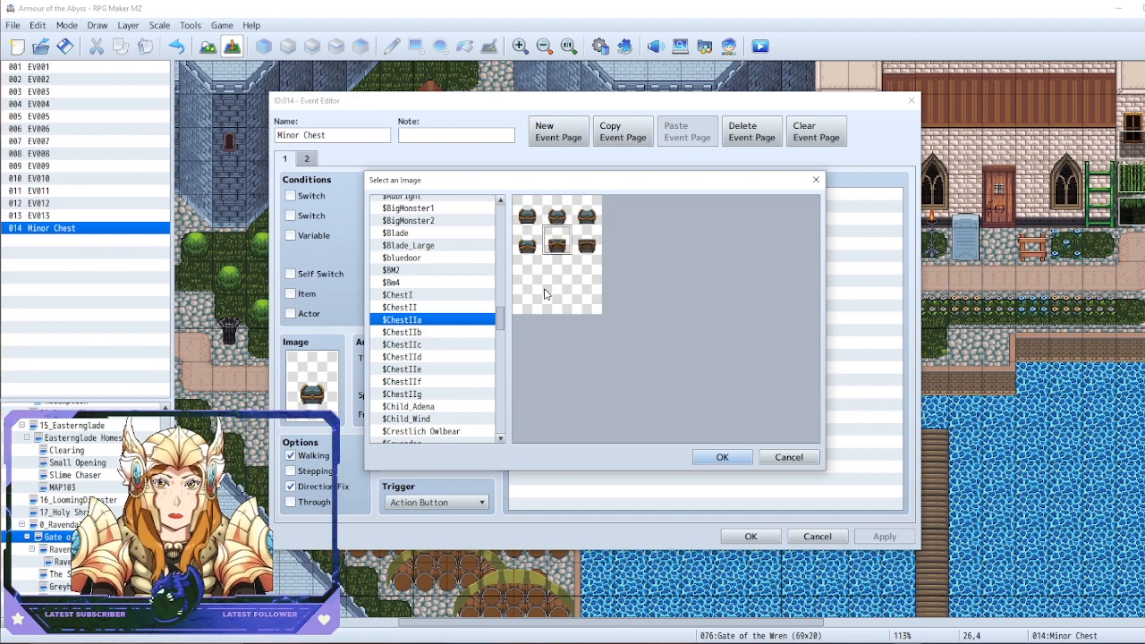
pyautogui.click(545, 291)
pyautogui.press('Down')
pyautogui.press('Up')
pyautogui.press('Up')
pyautogui.press('Up')
pyautogui.press('Left')
pyautogui.press('Right')
pyautogui.press('Right')
pyautogui.press('Left')
pyautogui.press('Down')
pyautogui.press('Left')
pyautogui.press('Right')
pyautogui.press('Right')
pyautogui.press('Down')
pyautogui.press('Left')
pyautogui.press('Left')
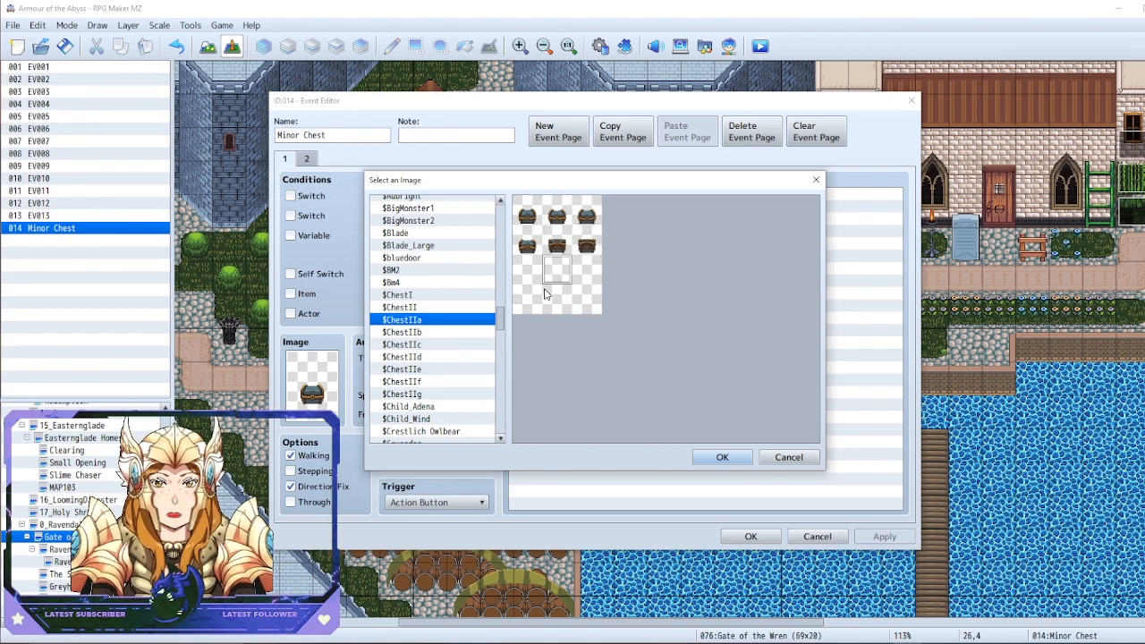
pyautogui.press('Right')
pyautogui.press('Right')
pyautogui.press('Down')
pyautogui.press('Left')
pyautogui.press('Left')
pyautogui.press('Left')
pyautogui.press('Up')
pyautogui.press('Up')
pyautogui.press('Up')
pyautogui.press('Left')
pyautogui.press('Left')
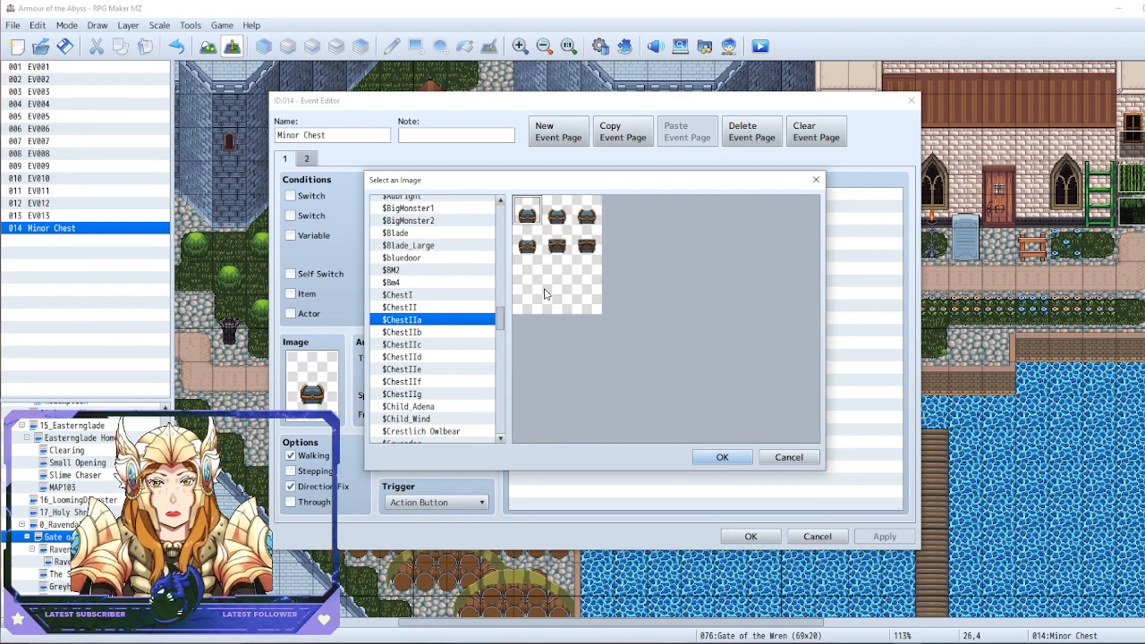
pyautogui.press('Right')
pyautogui.press('Right')
pyautogui.press('Down')
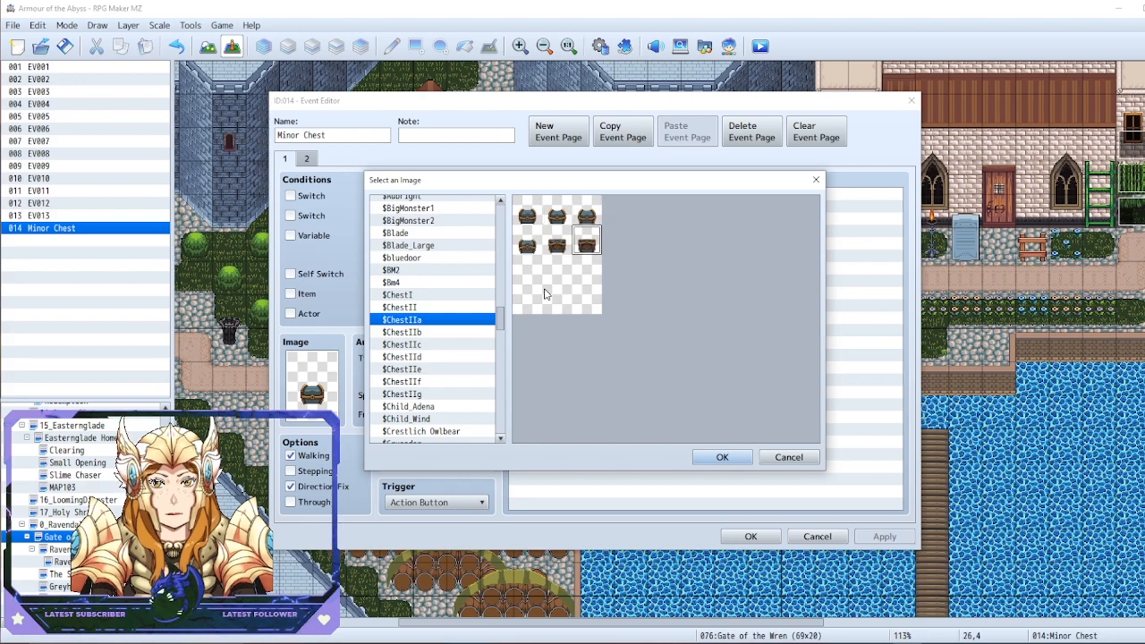
pyautogui.press('Left')
pyautogui.press('Left')
pyautogui.press('Right')
pyautogui.press('Right')
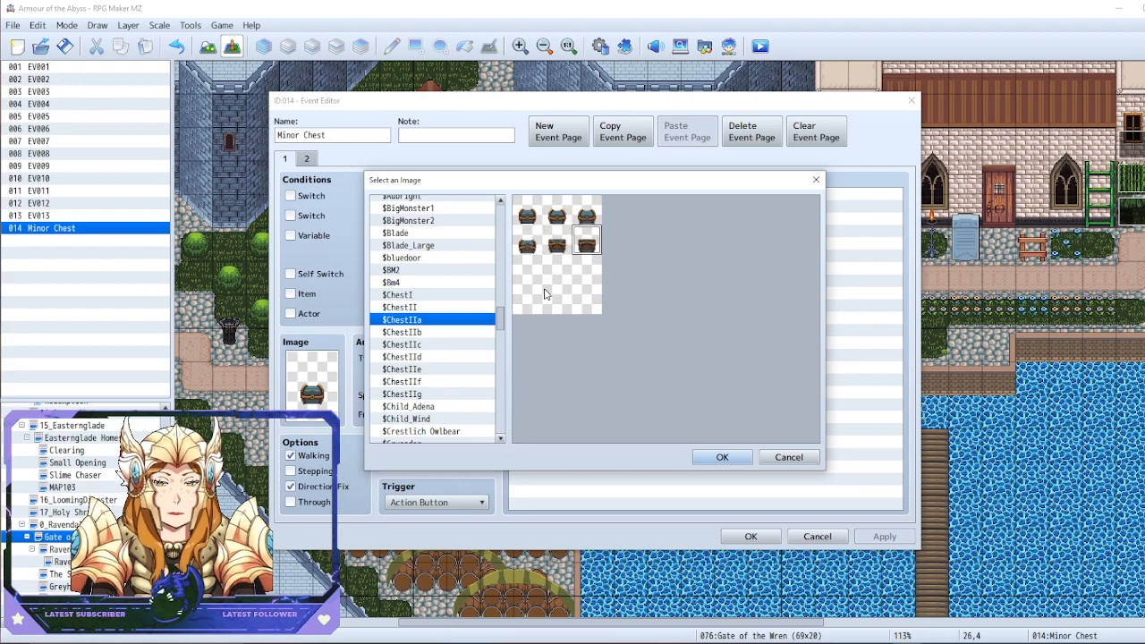
pyautogui.click(816, 180)
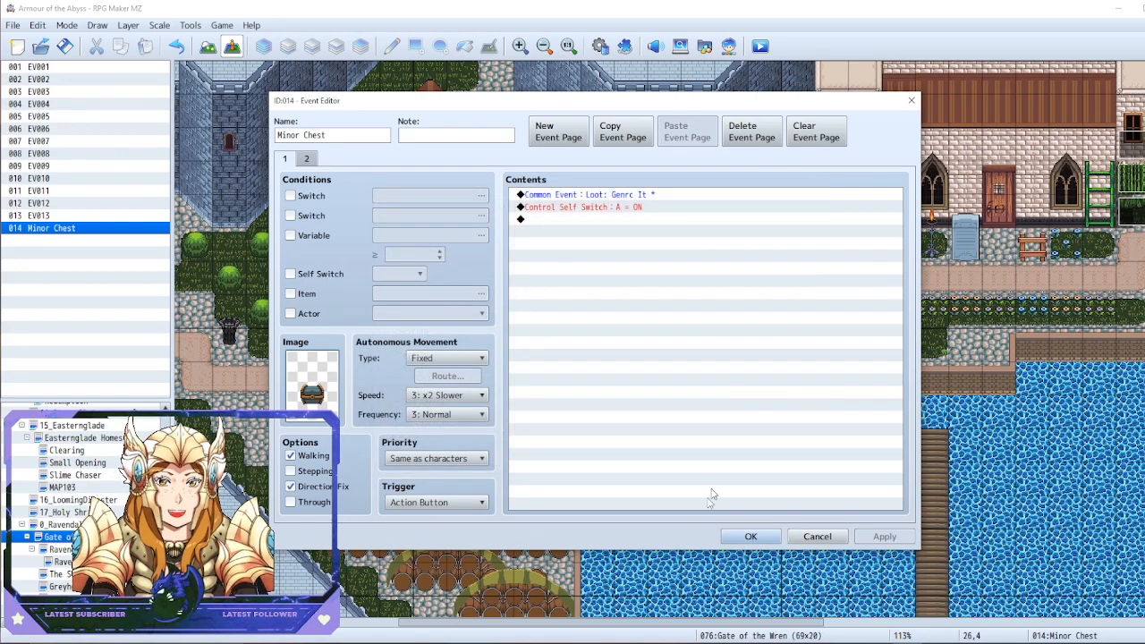
pyautogui.click(750, 537)
# Compare the chest's animation frames with the complete Set Movement Route sequence in common event 0163, from Direction Fix OFF to Direction Fix ON
pyautogui.click(705, 307)
pyautogui.press('F9')
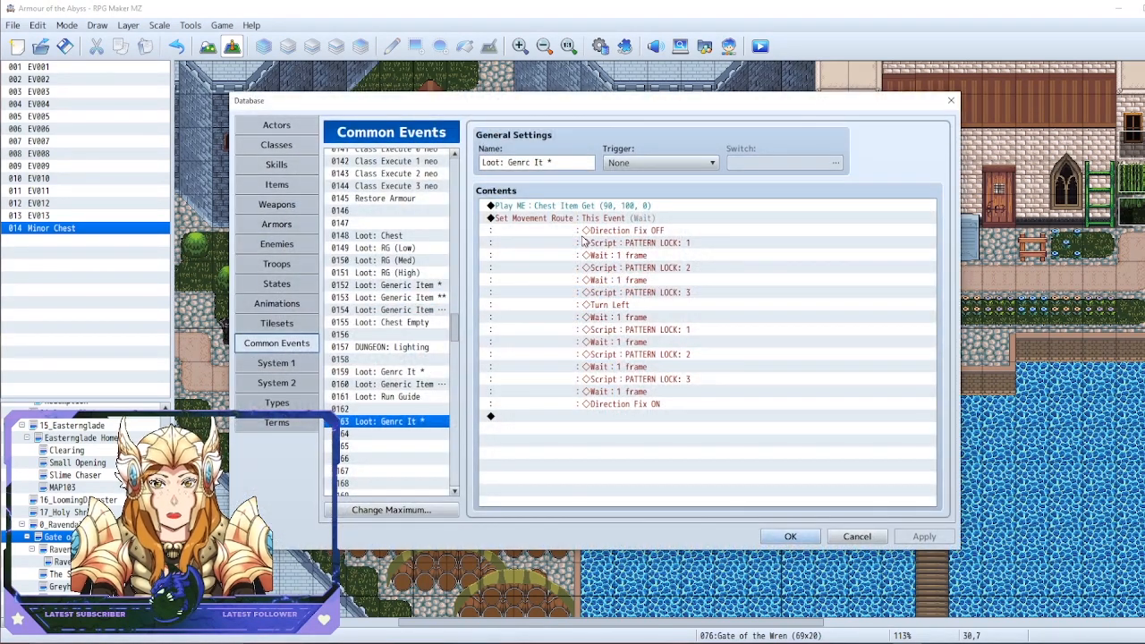
pyautogui.click(556, 219)
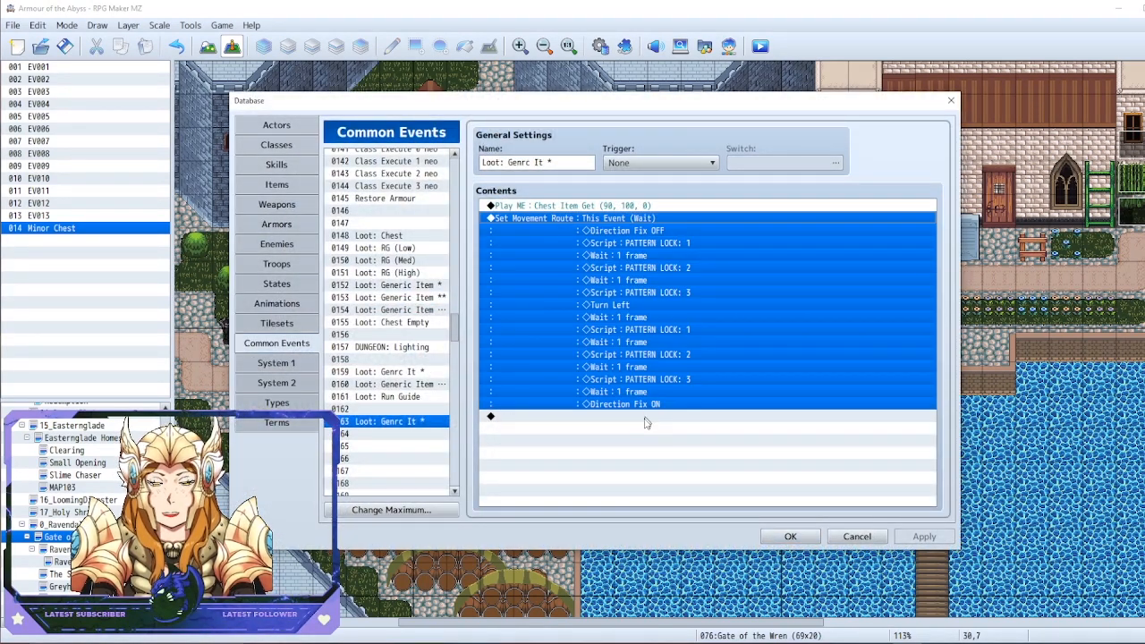
pyautogui.click(643, 417)
pyautogui.click(618, 207)
pyautogui.click(611, 220)
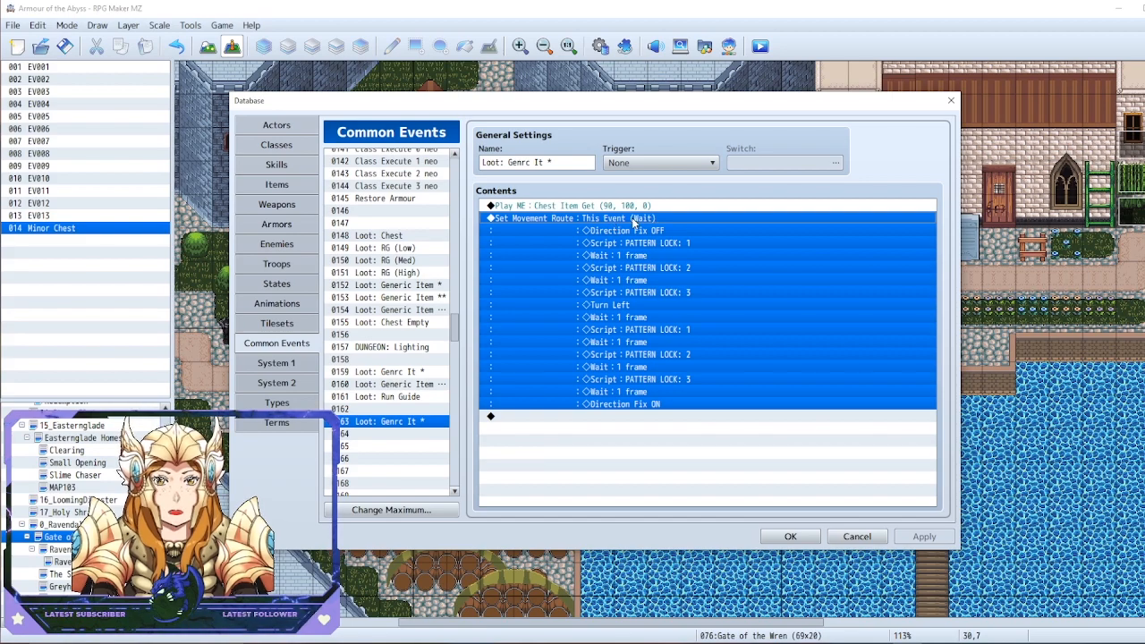
pyautogui.rightClick(627, 220)
pyautogui.click(570, 229)
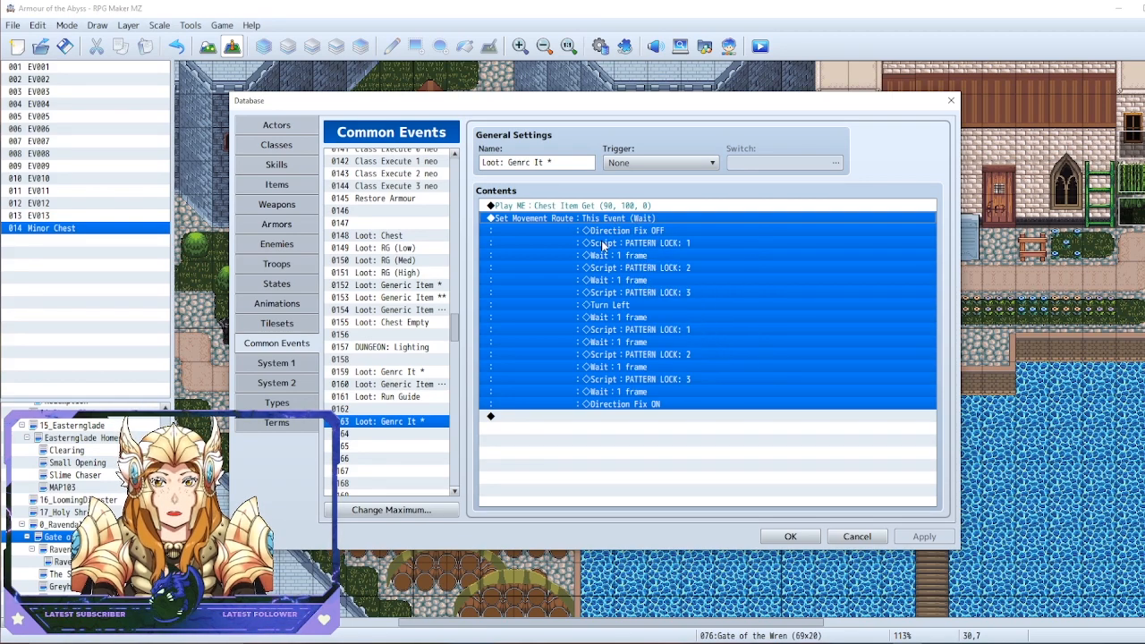
pyautogui.click(646, 404)
# Inspect the Play ME command's Chest Item Get sound settings in common event 0163 and keep them as they are
pyautogui.click(577, 207)
pyautogui.rightClick(577, 206)
pyautogui.click(637, 227)
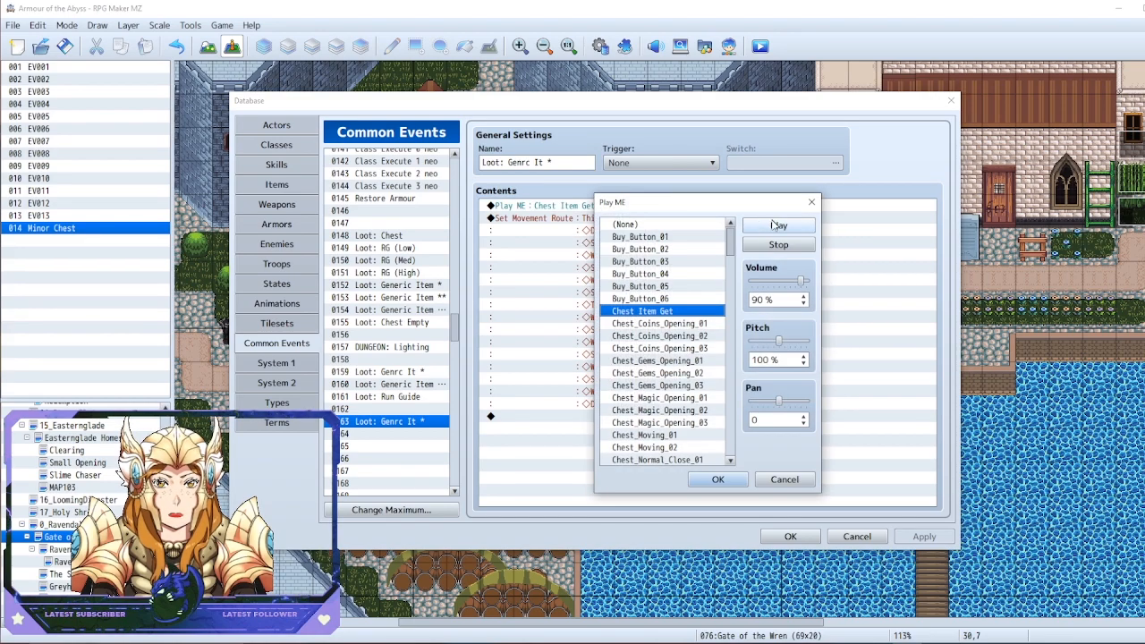
pyautogui.click(689, 482)
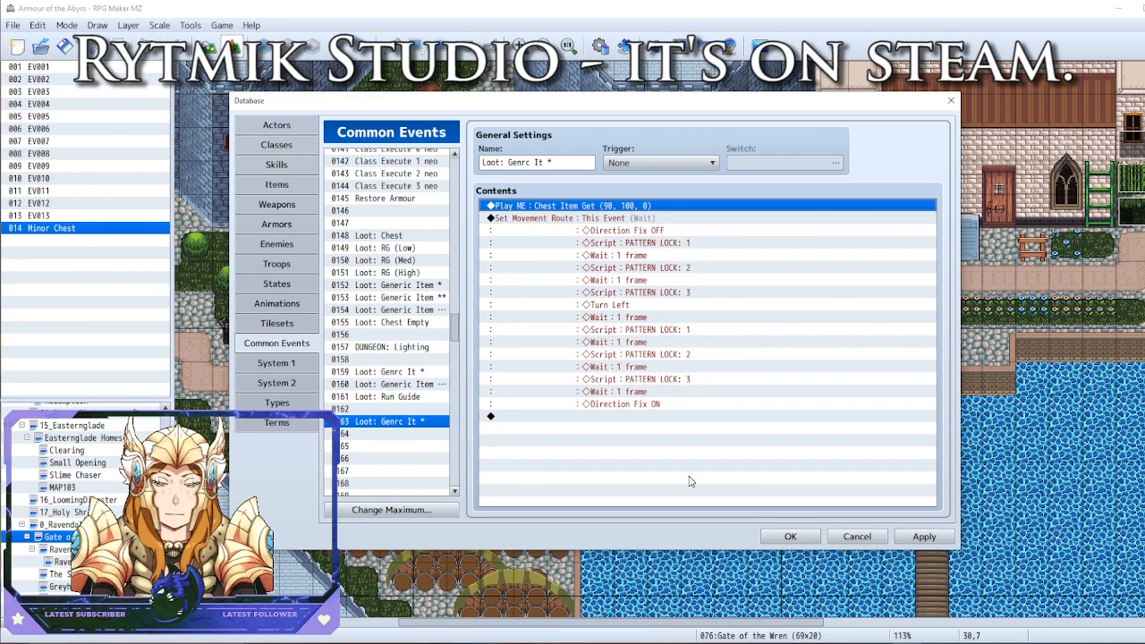
pyautogui.moveTo(604, 111); pyautogui.dragTo(618, 62)
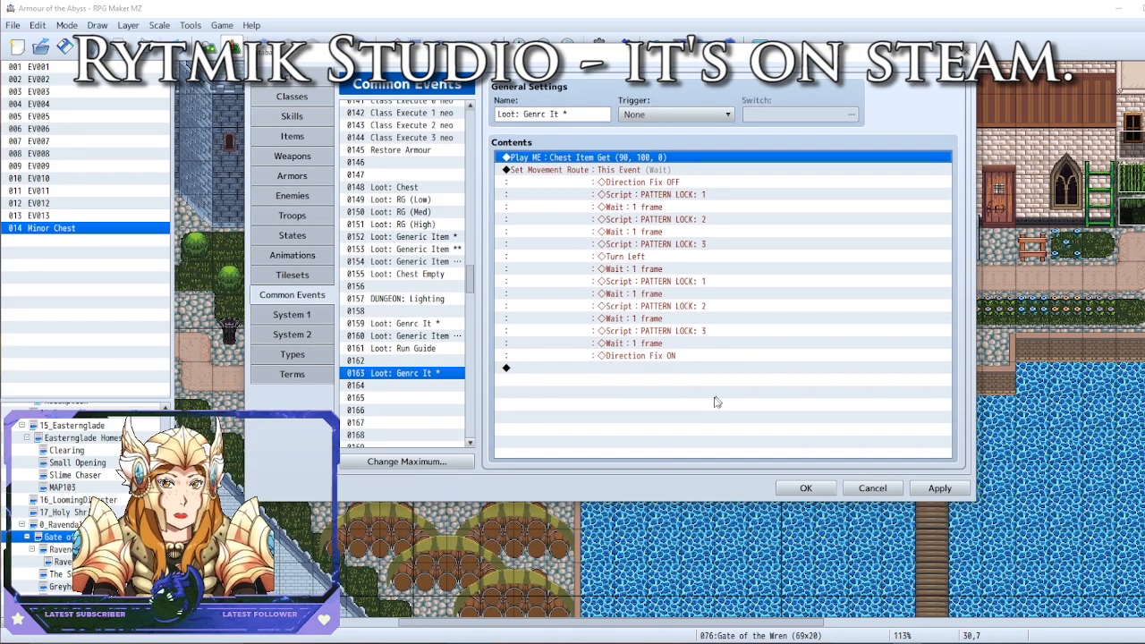
# Start a Control Variables command after the movement route in common event 0163 and open the selection of its single variable
pyautogui.click(652, 391)
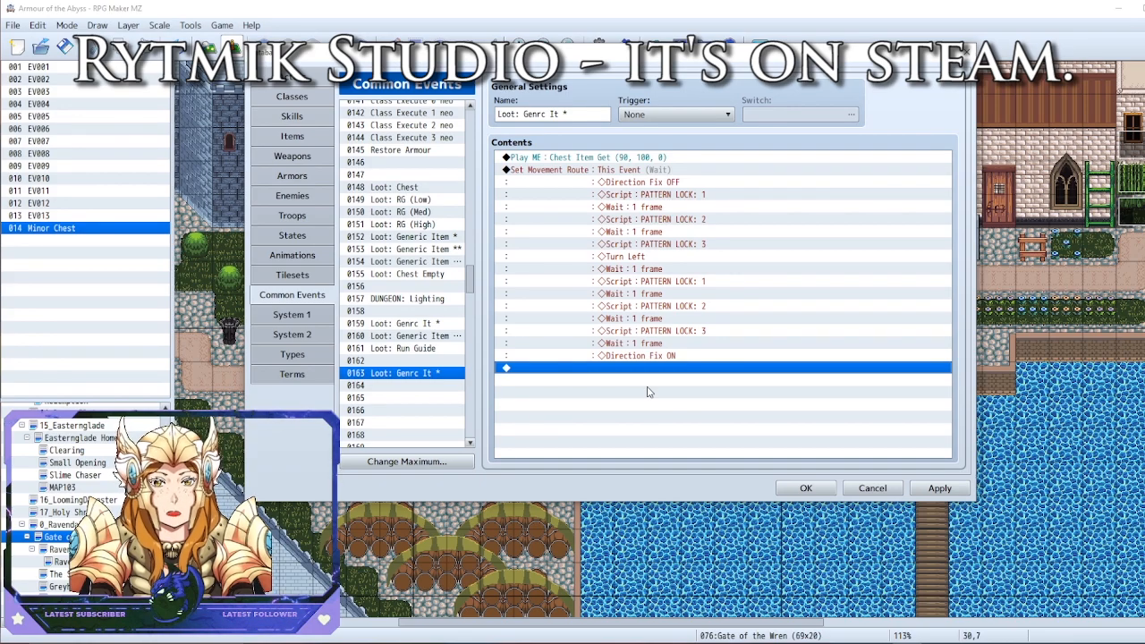
pyautogui.doubleClick(649, 392)
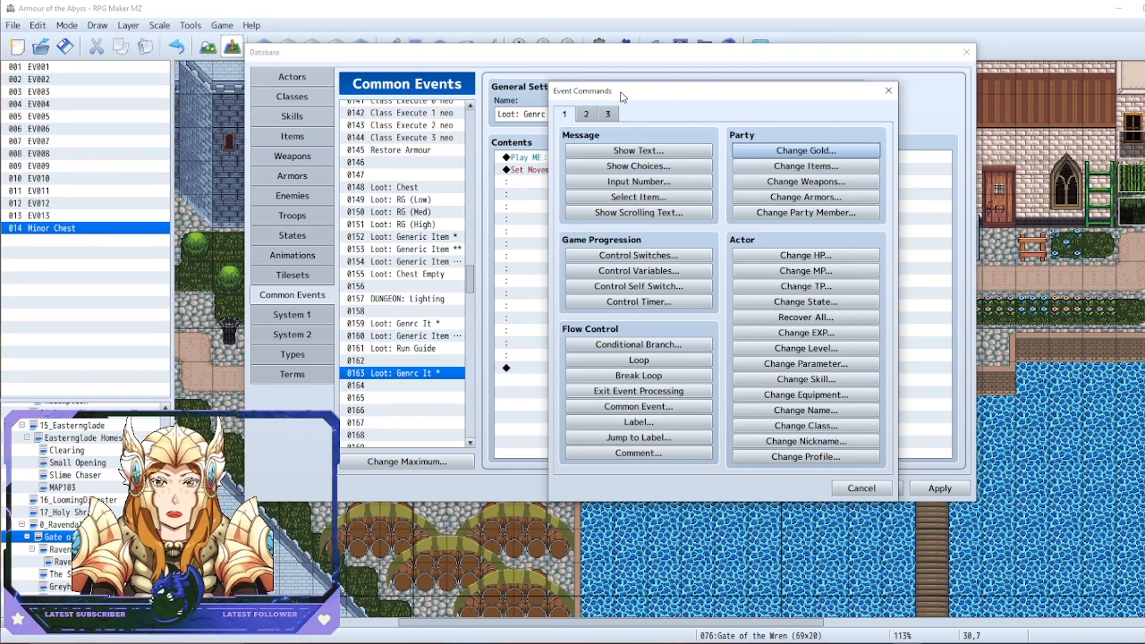
pyautogui.moveTo(637, 95); pyautogui.dragTo(711, 86)
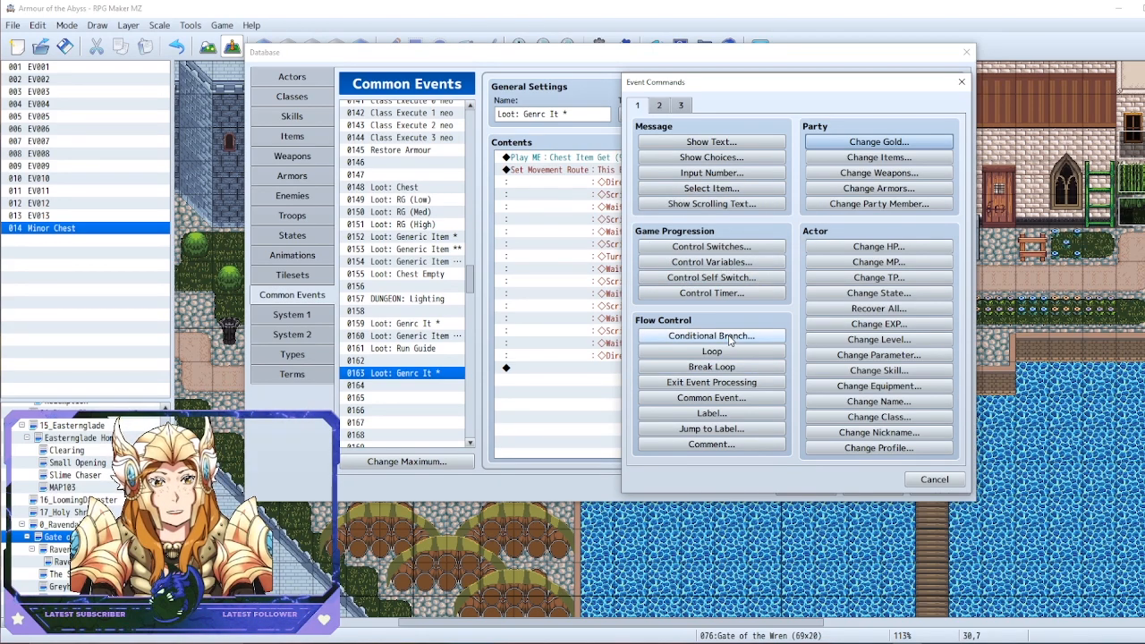
pyautogui.click(716, 263)
pyautogui.click(846, 195)
pyautogui.click(756, 260)
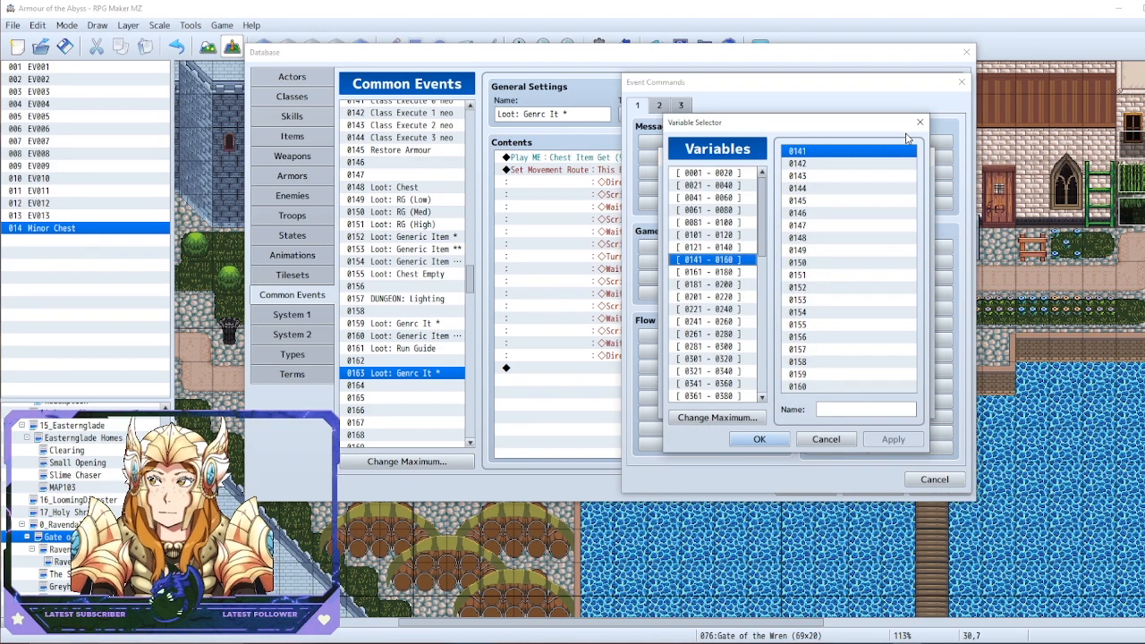
# Name the empty variable 0045 "Loot: Gacha" and choose it as the variable to control
pyautogui.scroll(-1, 732, 270)
pyautogui.scroll(1, 728, 272)
pyautogui.click(736, 233)
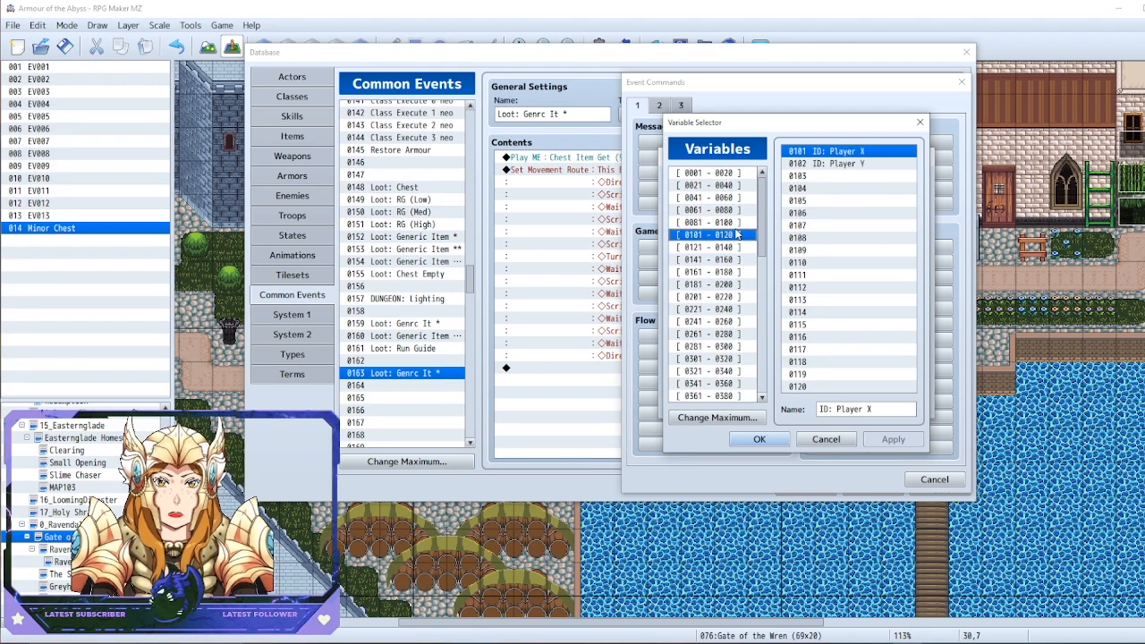
pyautogui.click(739, 225)
pyautogui.press('Up')
pyautogui.press('Up')
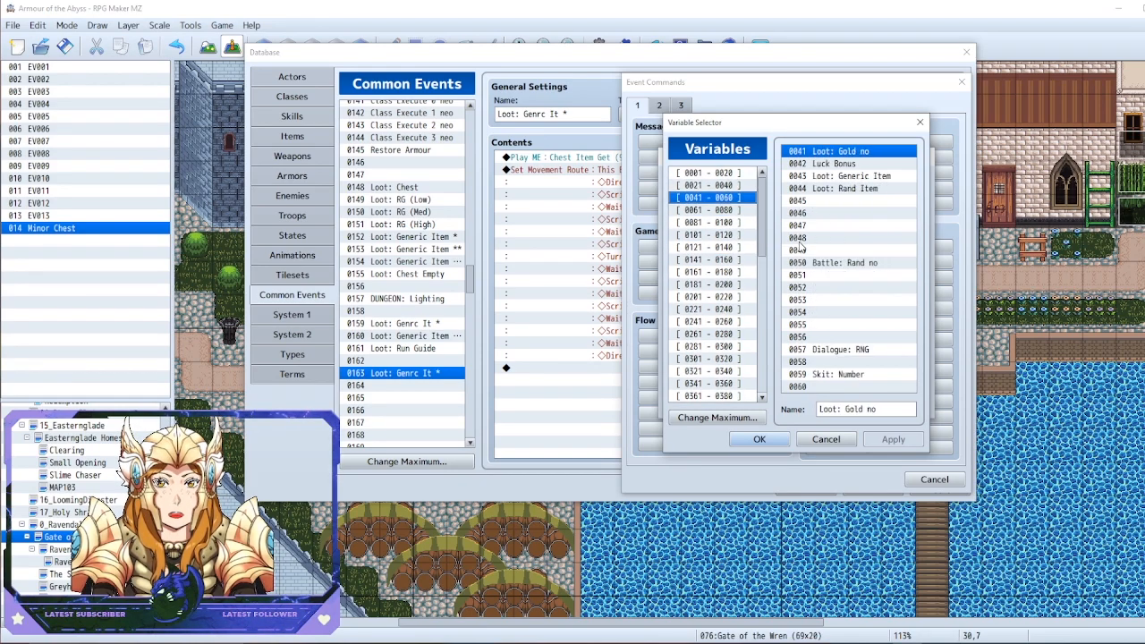
pyautogui.click(865, 202)
pyautogui.click(836, 409)
pyautogui.write('Loot:')
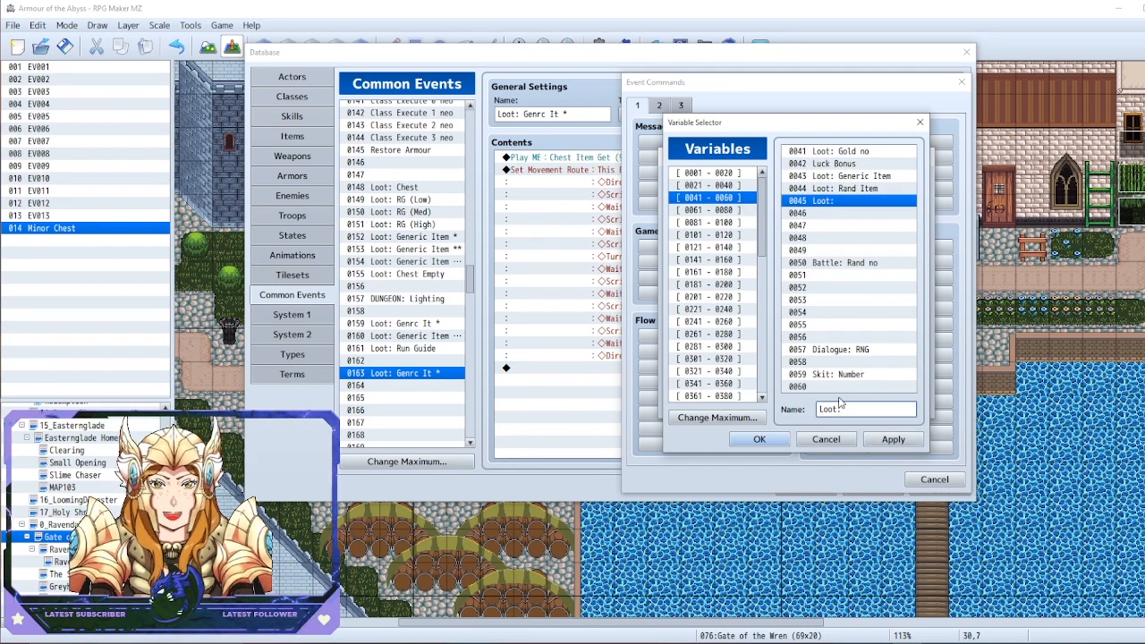
pyautogui.write(' Gacha')
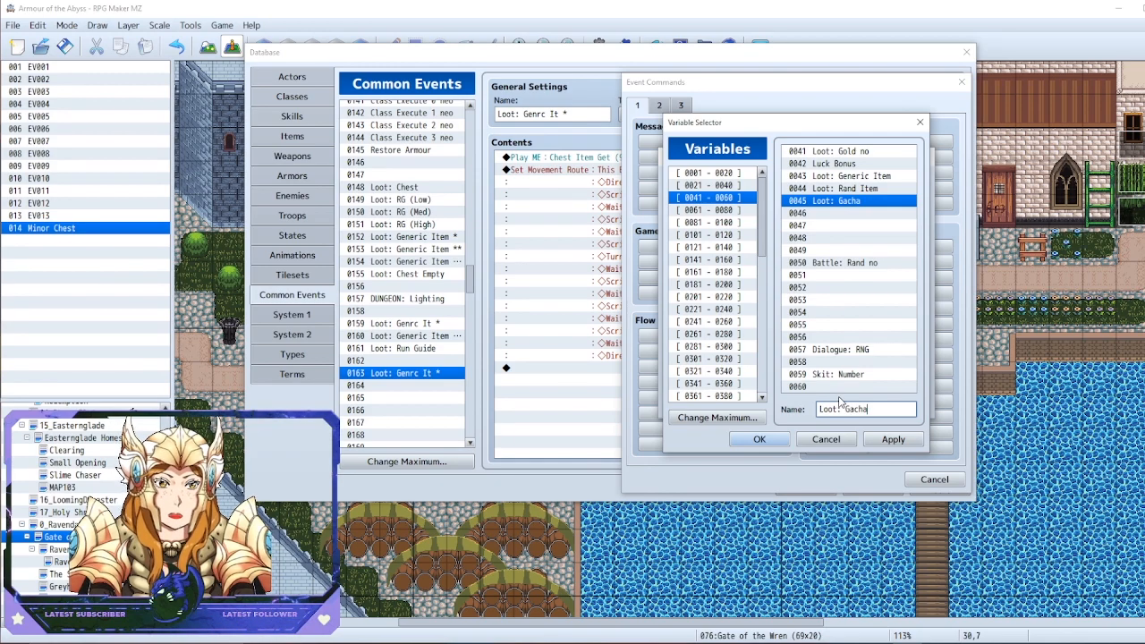
pyautogui.click(894, 439)
pyautogui.click(759, 440)
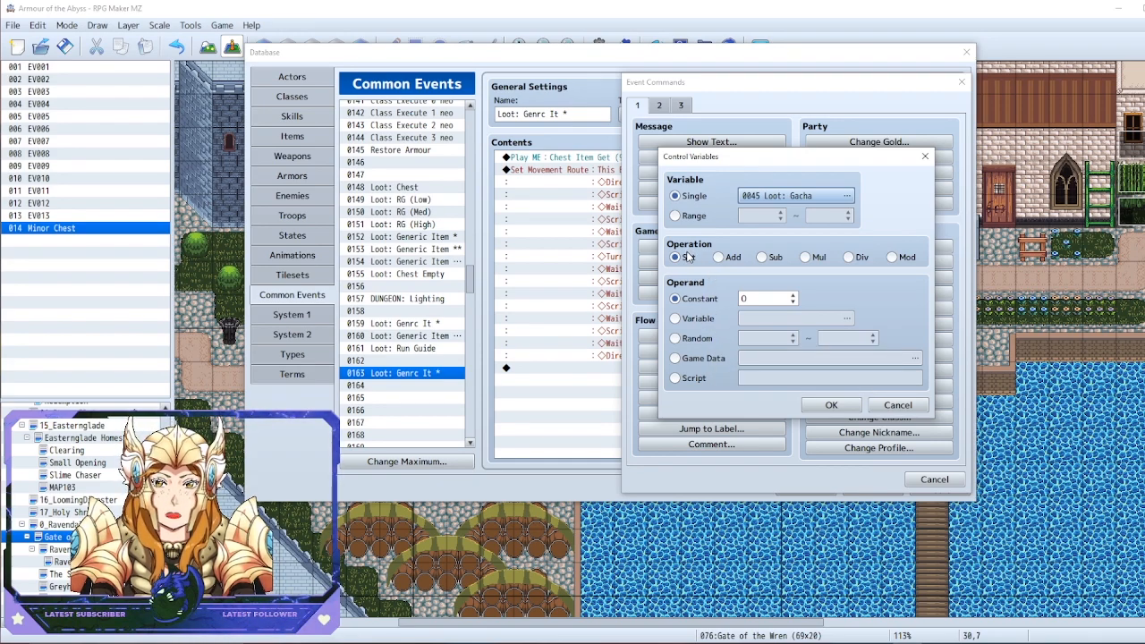
# Set Loot: Gacha to a random value from 1 to 3 and add the command to the event
pyautogui.click(676, 338)
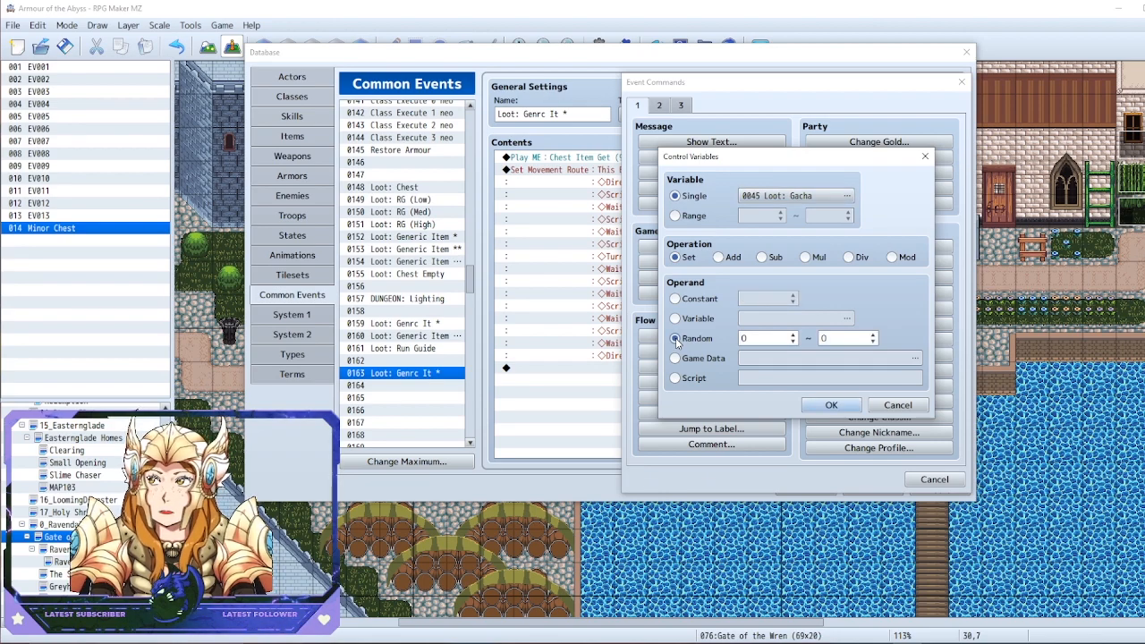
pyautogui.click(745, 338)
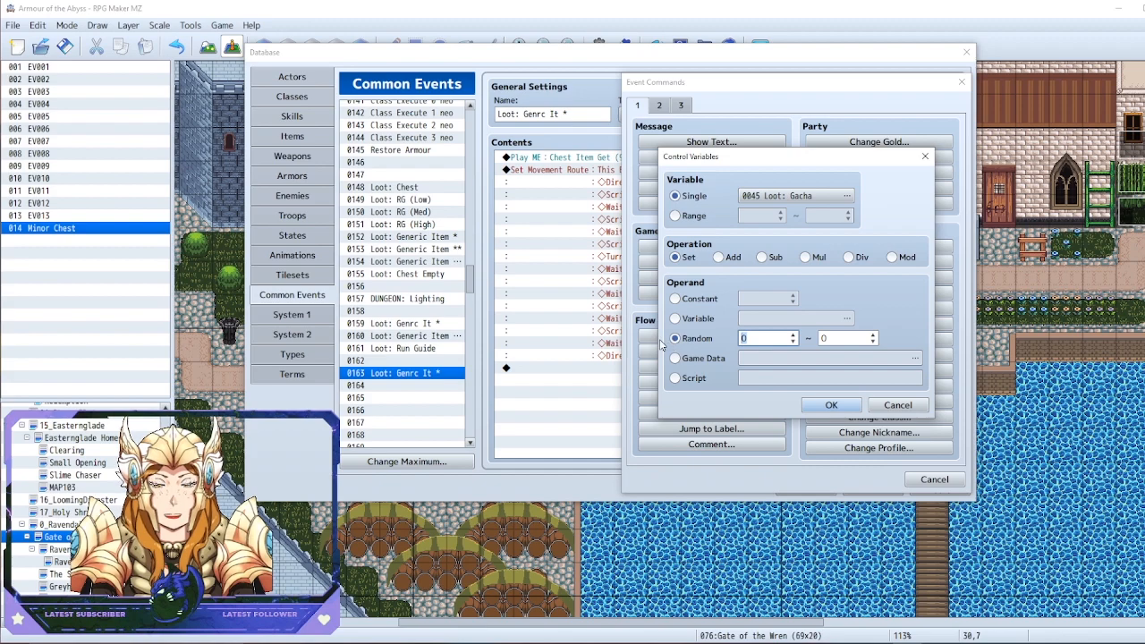
pyautogui.press('Tab')
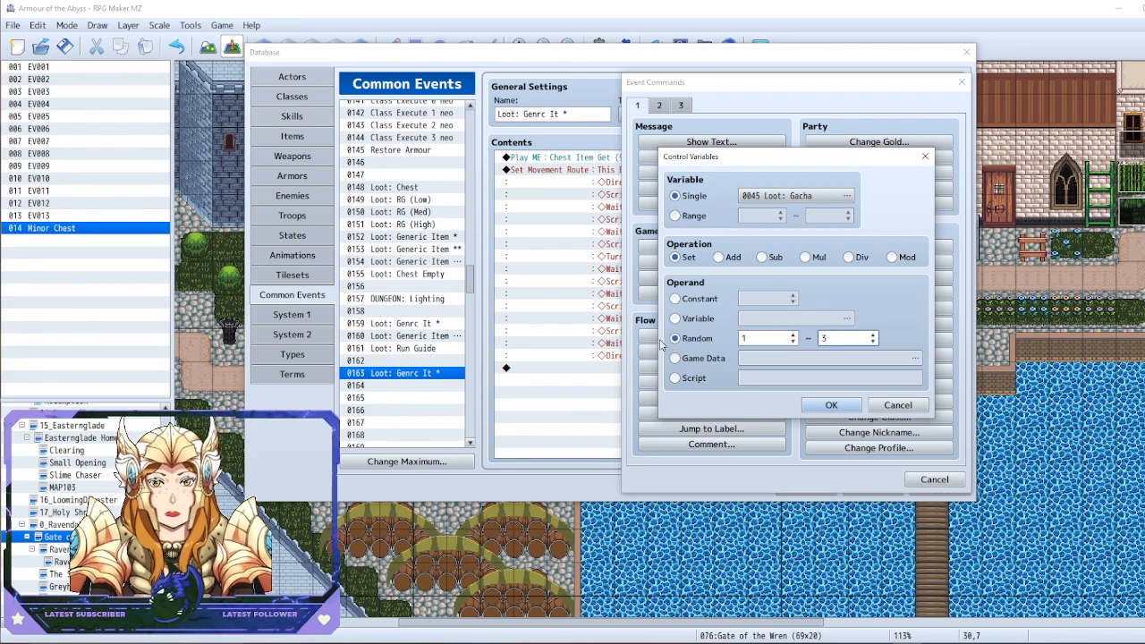
pyautogui.click(829, 407)
# Add a conditional branch below the random roll that checks whether variable 0045 Loot: Gacha equals the constant 1
pyautogui.doubleClick(693, 394)
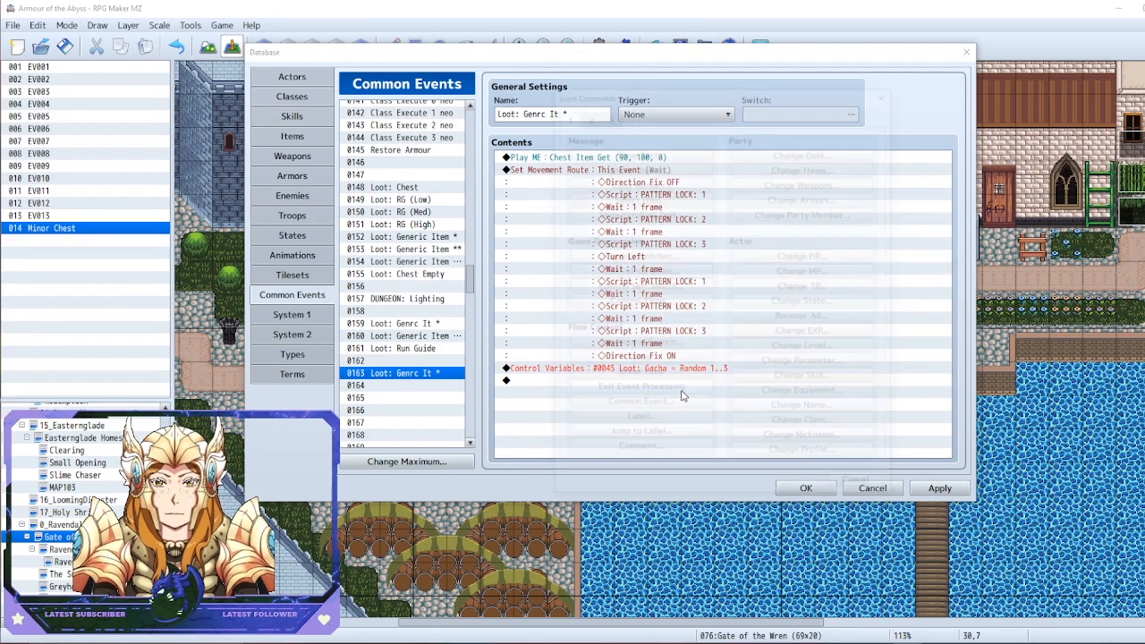
pyautogui.moveTo(651, 95); pyautogui.dragTo(857, 70)
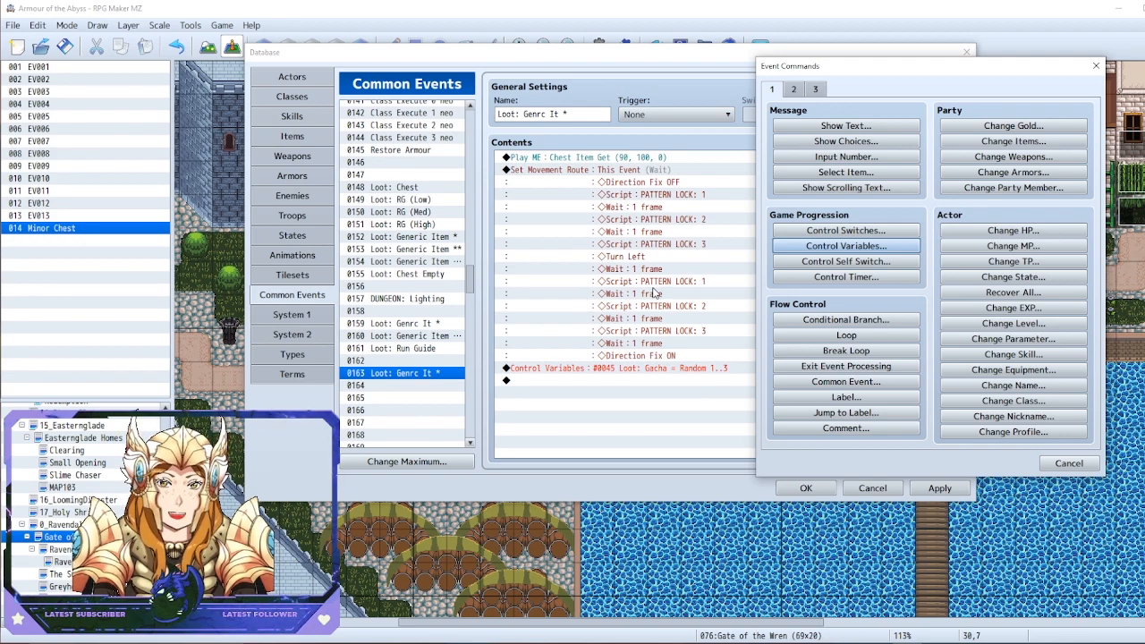
pyautogui.click(845, 319)
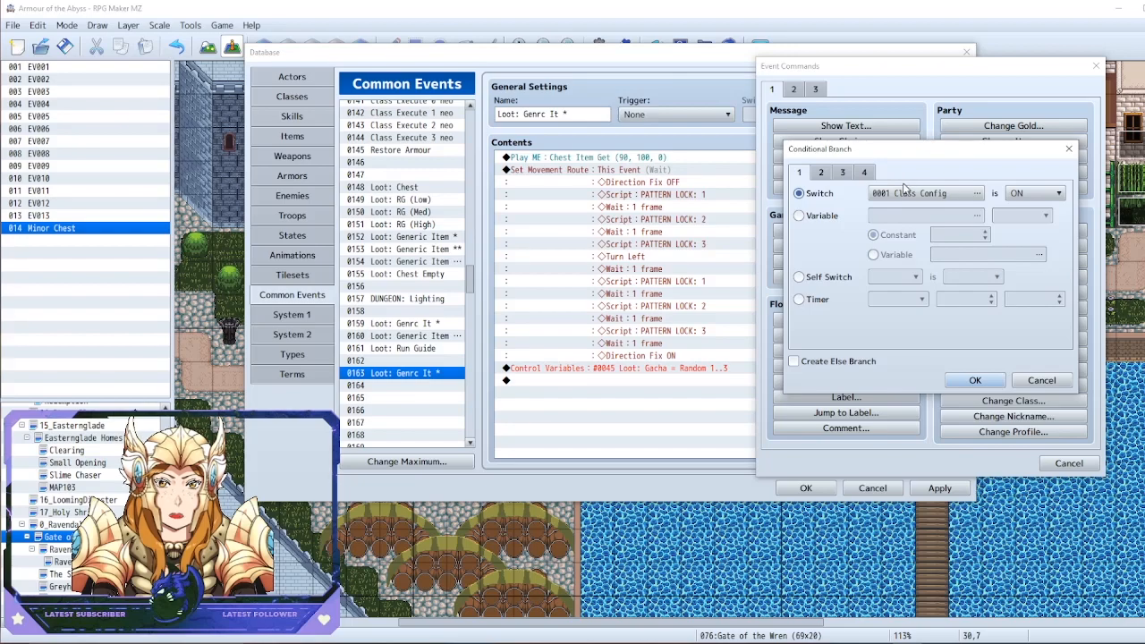
pyautogui.click(877, 198)
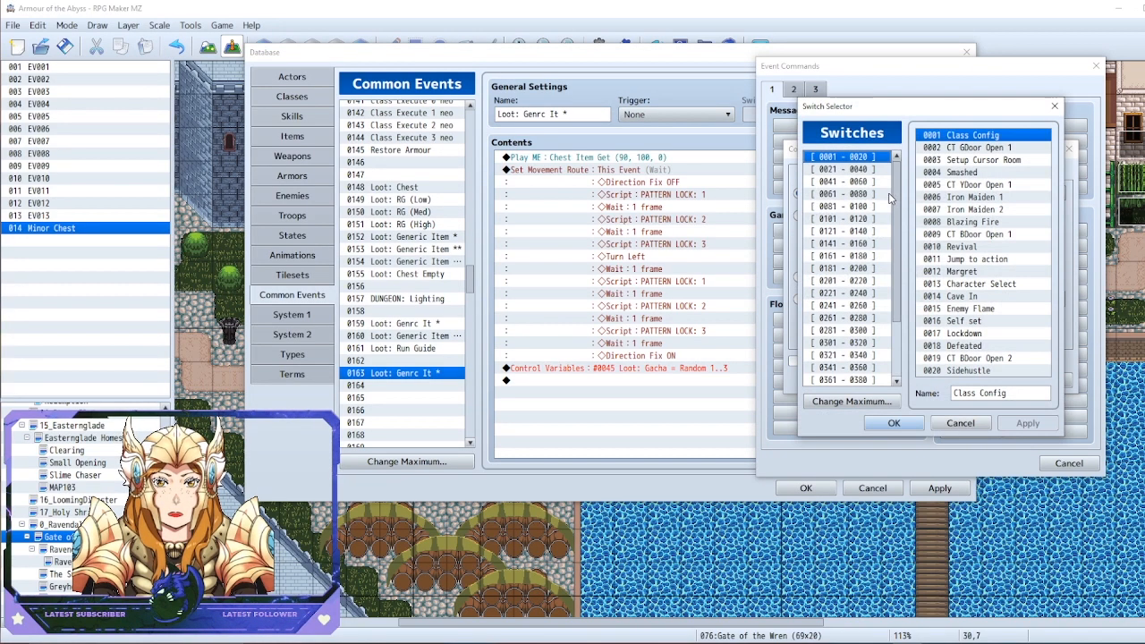
pyautogui.click(1056, 107)
pyautogui.click(818, 222)
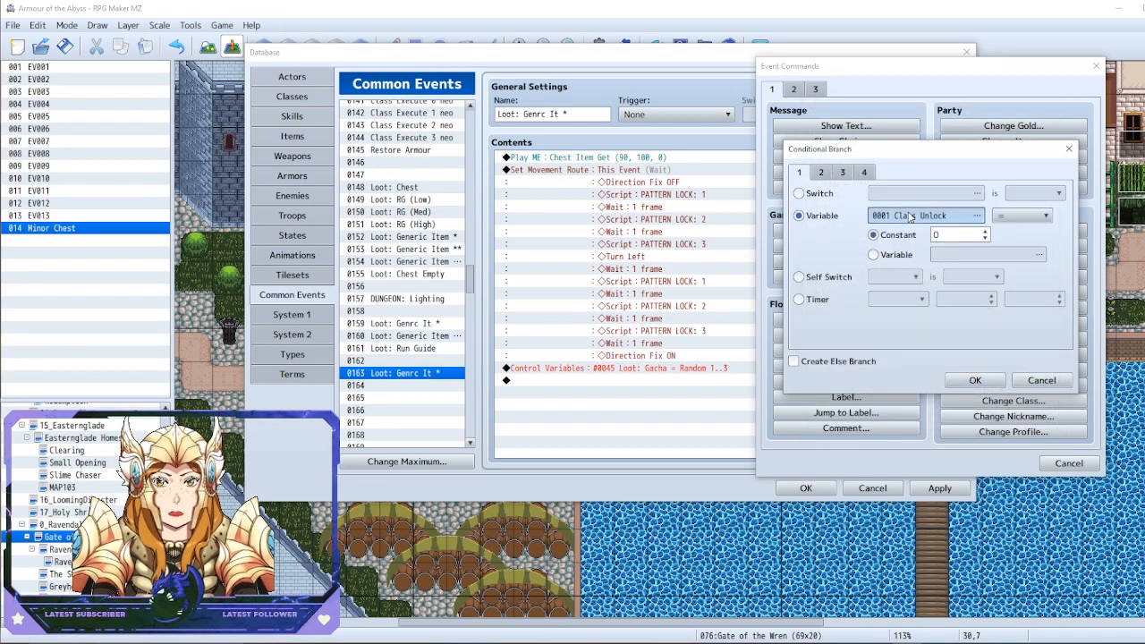
pyautogui.click(977, 216)
pyautogui.doubleClick(967, 185)
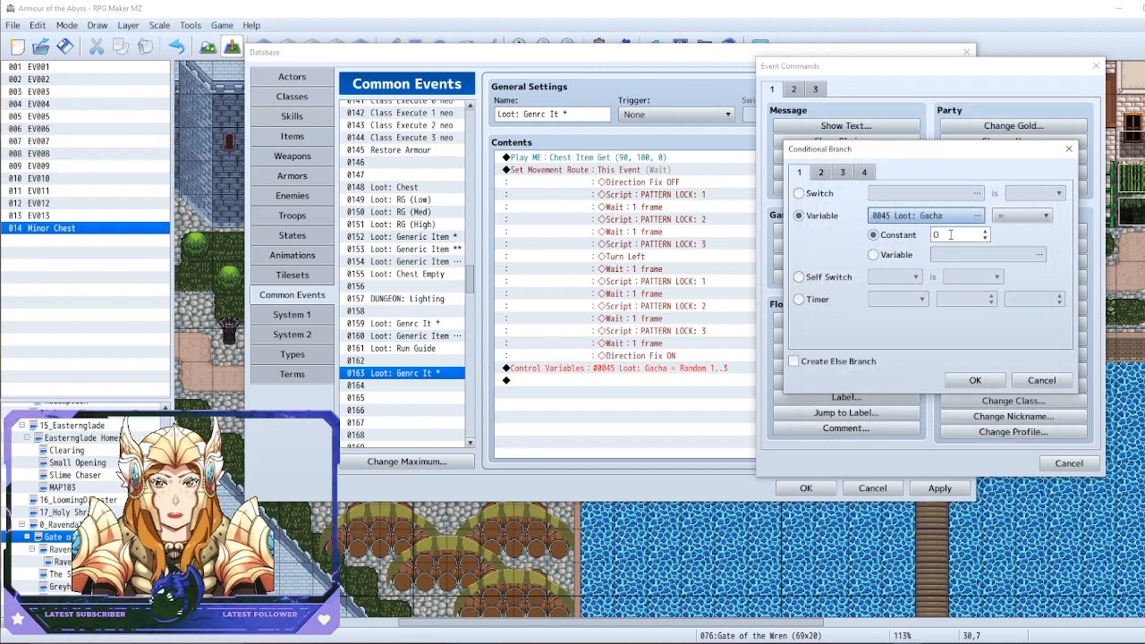
pyautogui.write('1')
pyautogui.click(980, 385)
# Duplicate the Loot: Gacha = 1 branch below itself and set the copy's constant to 2
pyautogui.click(627, 369)
pyautogui.click(604, 381)
pyautogui.hotkey('ctrl', 'c')
pyautogui.click(582, 419)
pyautogui.hotkey('ctrl', 'v')
pyautogui.rightClick(587, 415)
pyautogui.click(631, 436)
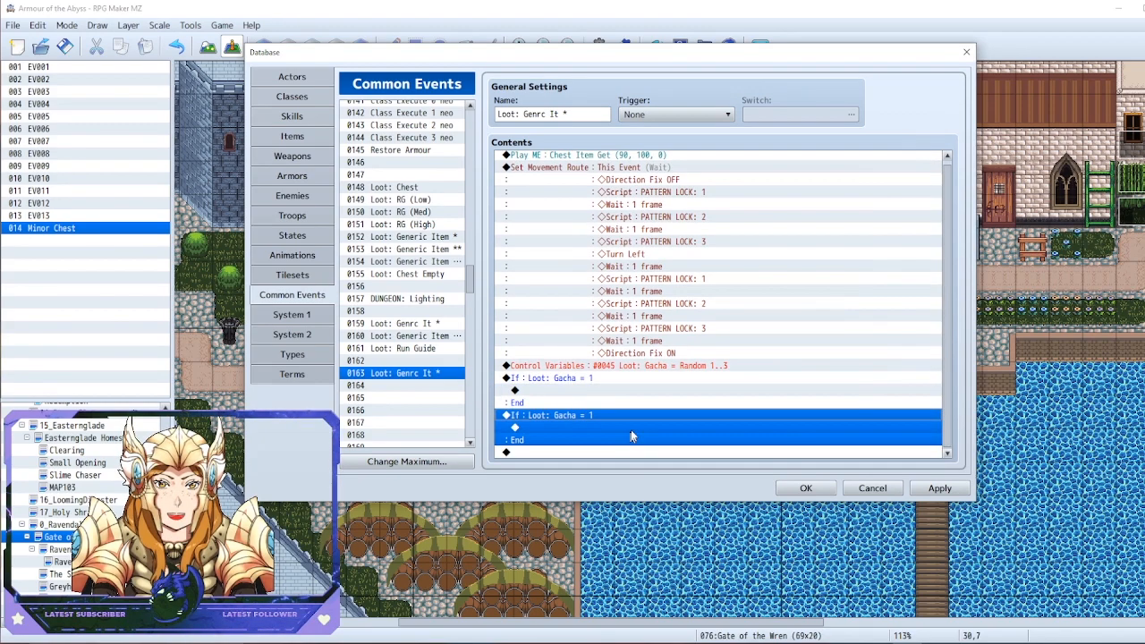
pyautogui.write('2')
pyautogui.click(763, 407)
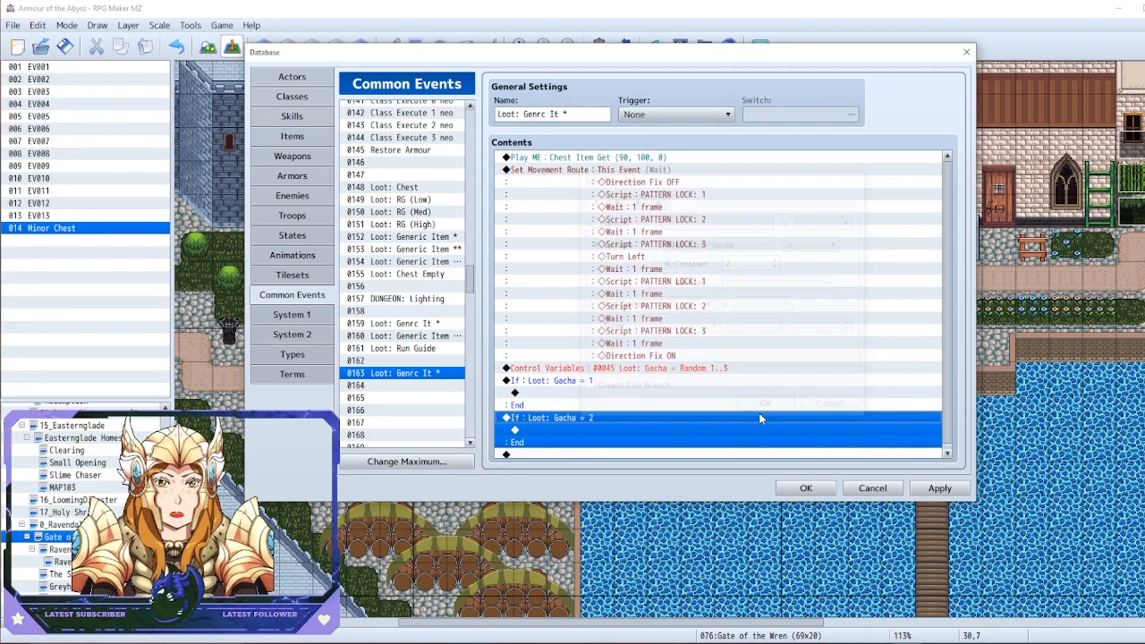
# Paste a third copy of the branch at the end, set its constant to 3, and apply the database changes
pyautogui.click(534, 453)
pyautogui.hotkey('ctrl', 'v')
pyautogui.rightClick(559, 416)
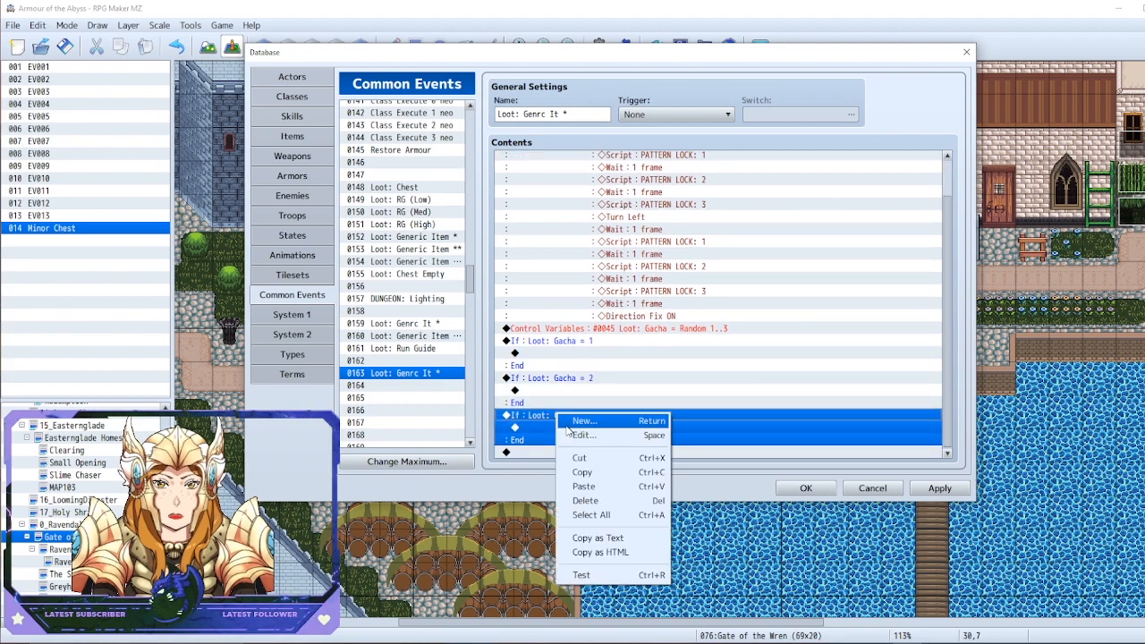
pyautogui.click(577, 435)
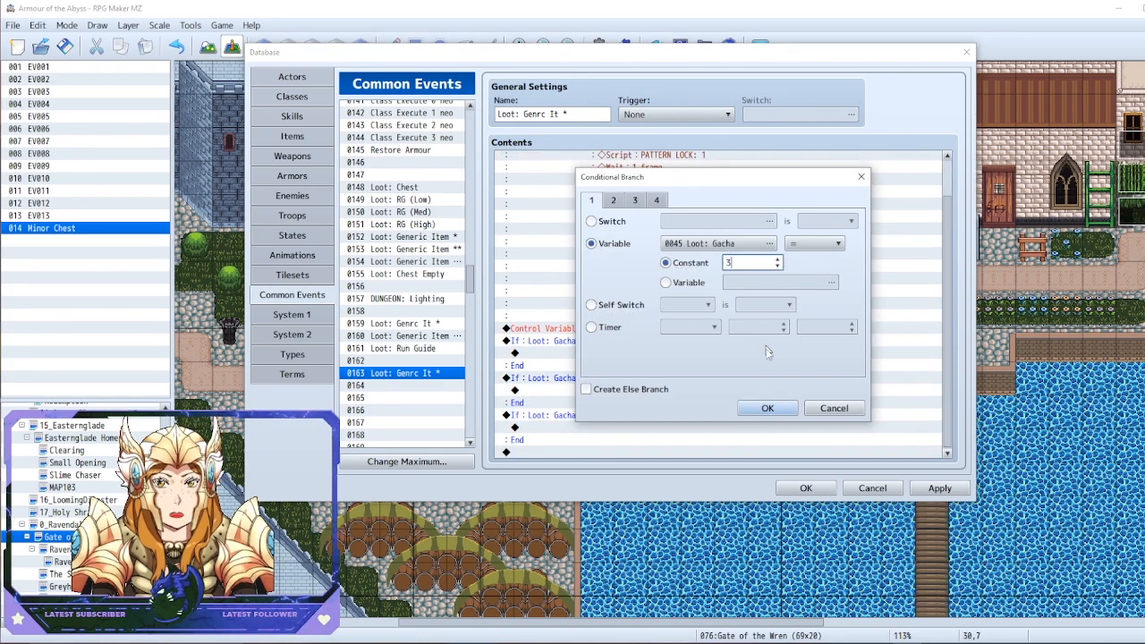
pyautogui.click(768, 408)
pyautogui.click(940, 488)
# Compare the new gacha branches with the item message in common event 0160 and the luck-based loot logic in 0159, returning to 0163
pyautogui.scroll(-1, 707, 383)
pyautogui.click(580, 345)
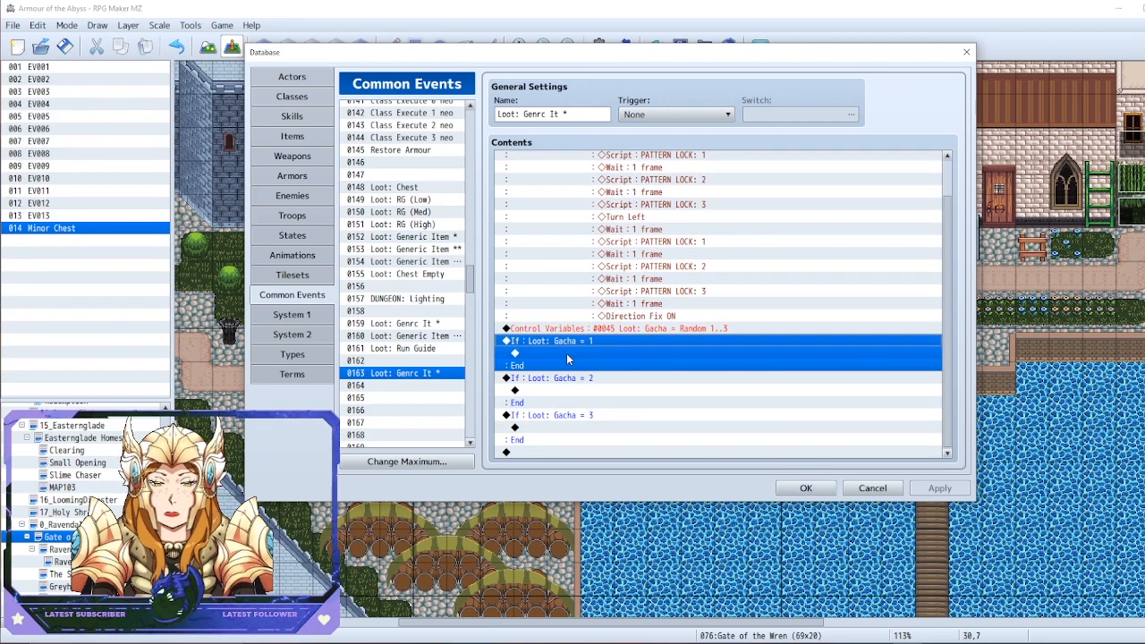
pyautogui.click(566, 354)
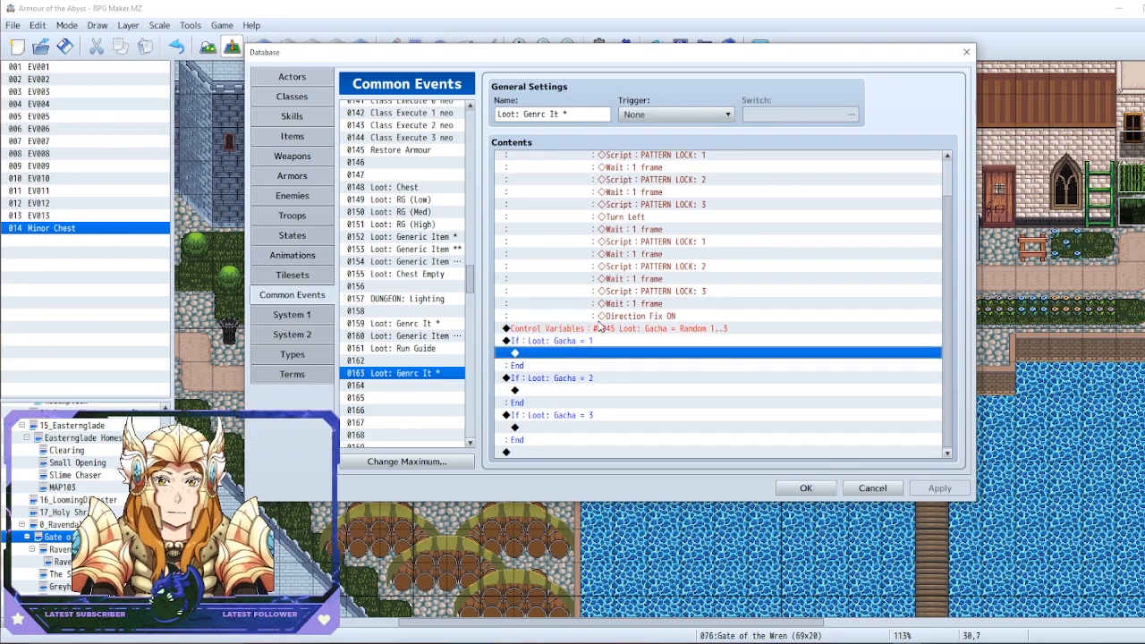
pyautogui.click(439, 348)
pyautogui.click(437, 336)
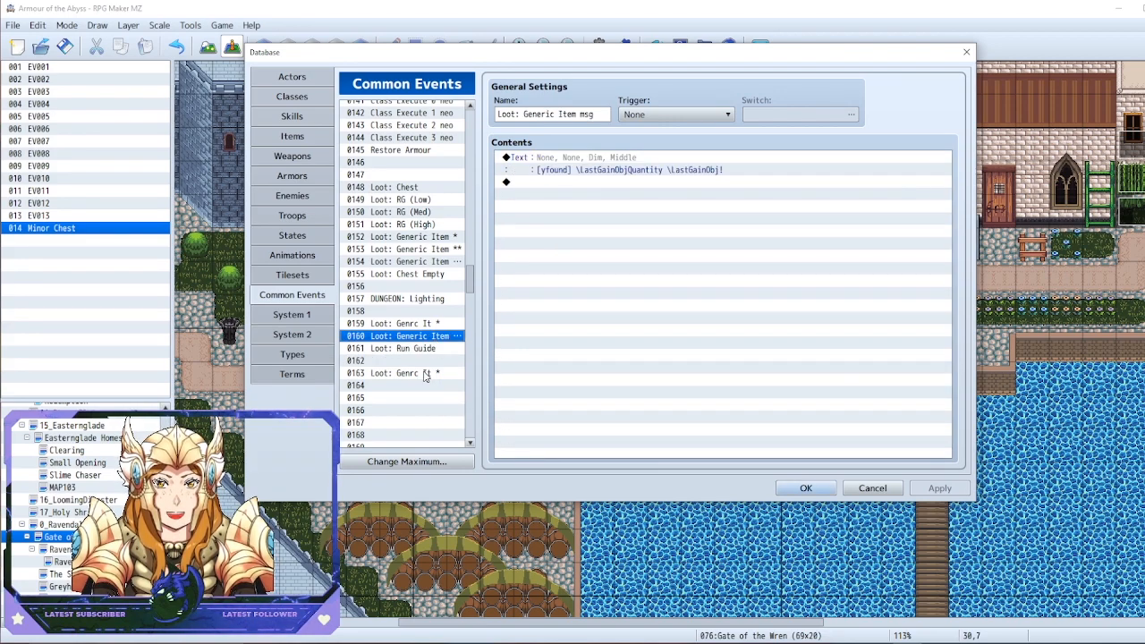
pyautogui.click(424, 374)
pyautogui.click(609, 329)
pyautogui.click(626, 353)
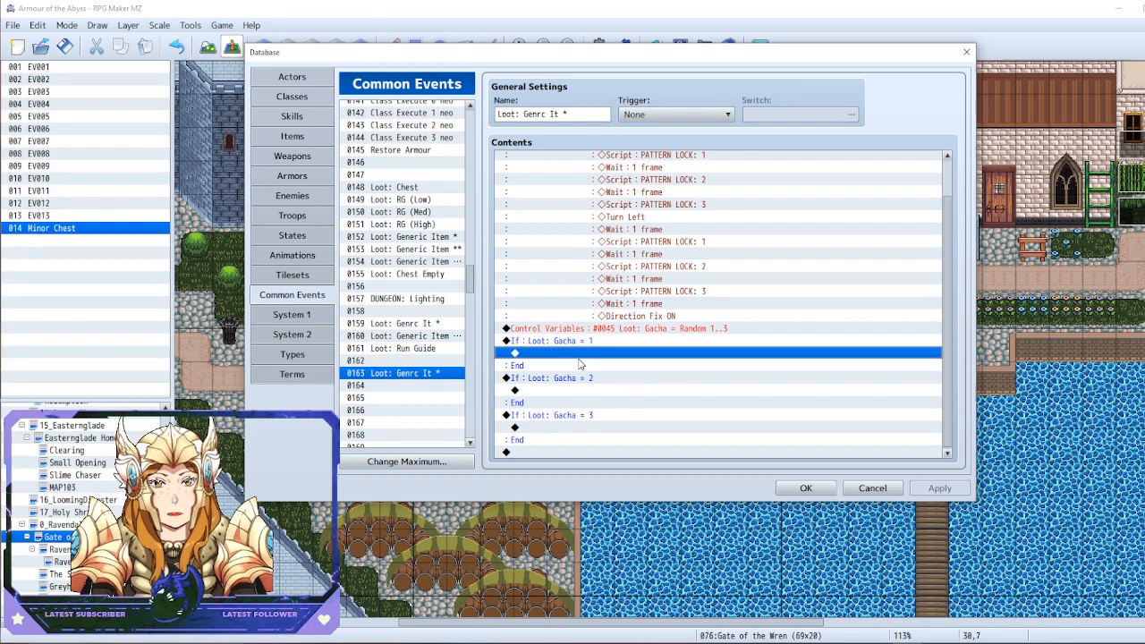
pyautogui.click(418, 324)
pyautogui.scroll(-4, 530, 365)
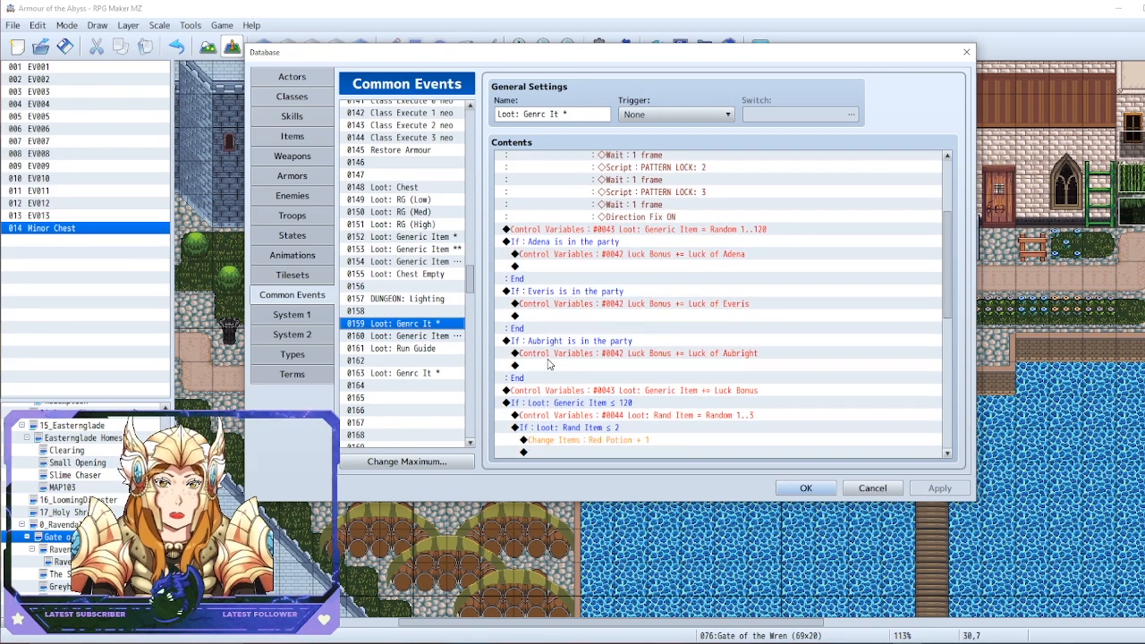
pyautogui.click(415, 375)
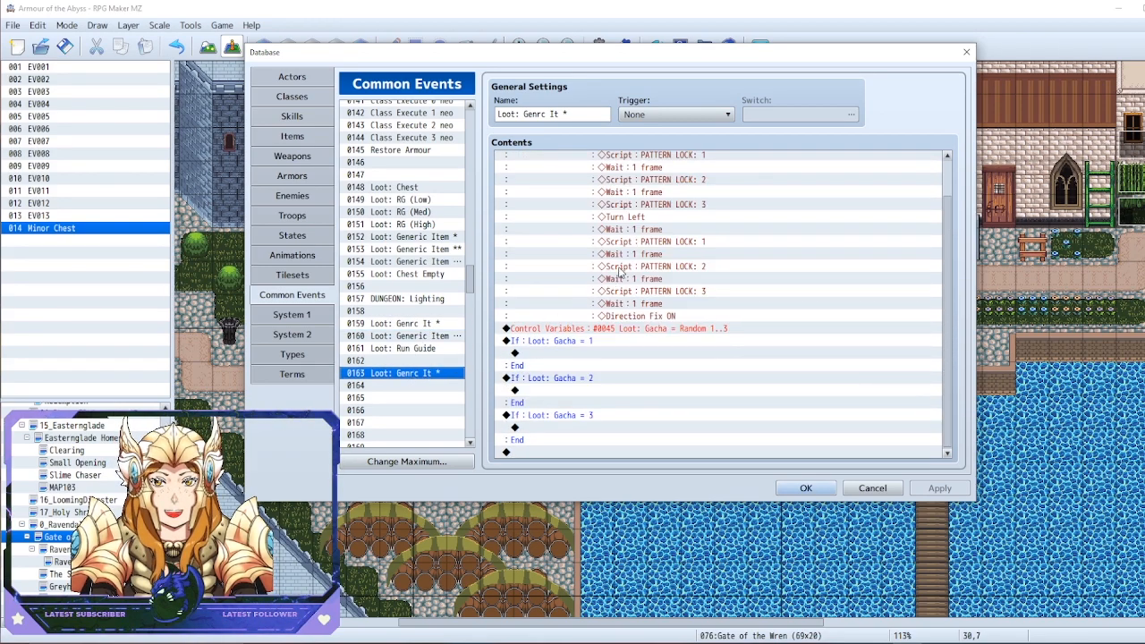
# Add a Change Items command to the Loot: Gacha = 1 branch that gives one Potion
pyautogui.doubleClick(574, 354)
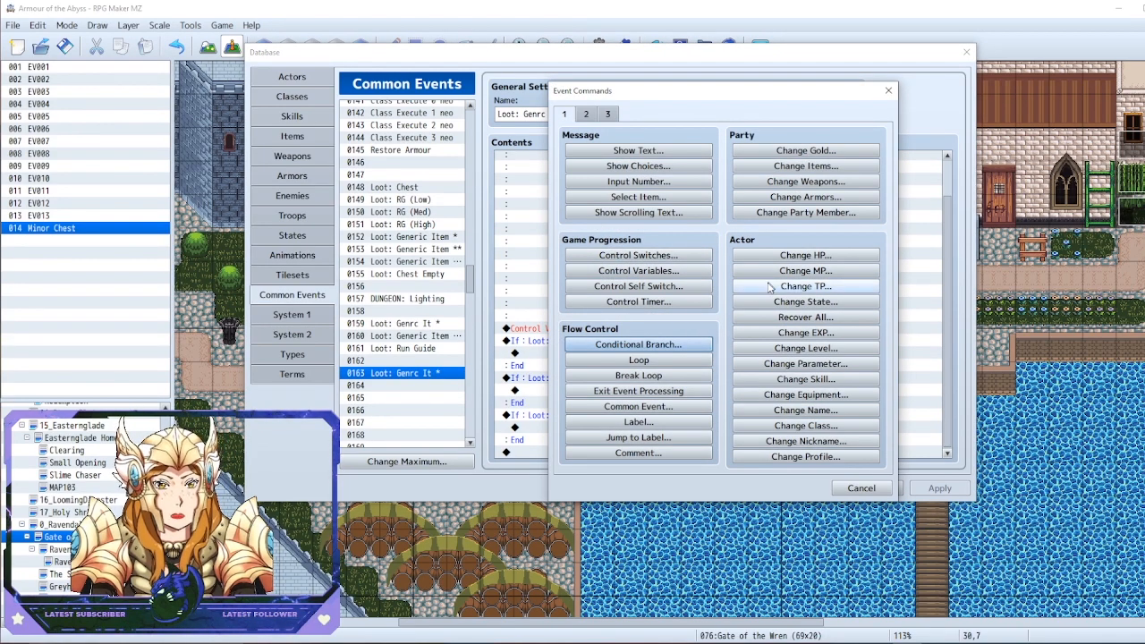
pyautogui.click(792, 168)
pyautogui.click(733, 244)
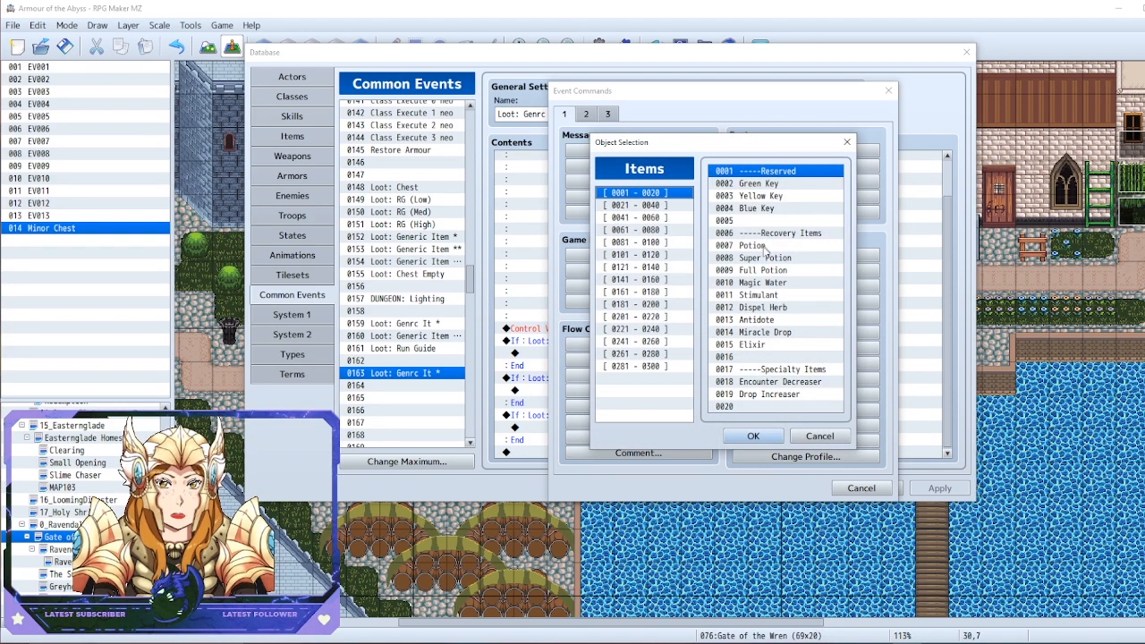
pyautogui.doubleClick(754, 256)
pyautogui.click(724, 369)
# Add a Change Items command to the Loot: Gacha = 2 branch that increases Antidote by 1
pyautogui.click(608, 391)
pyautogui.doubleClick(595, 404)
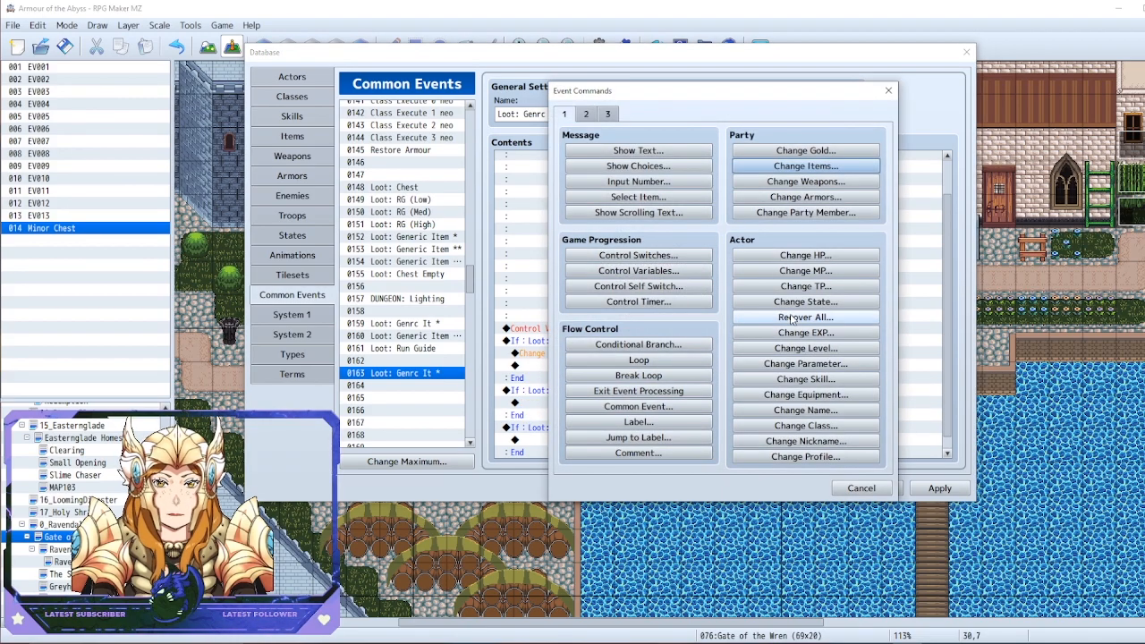
pyautogui.click(841, 166)
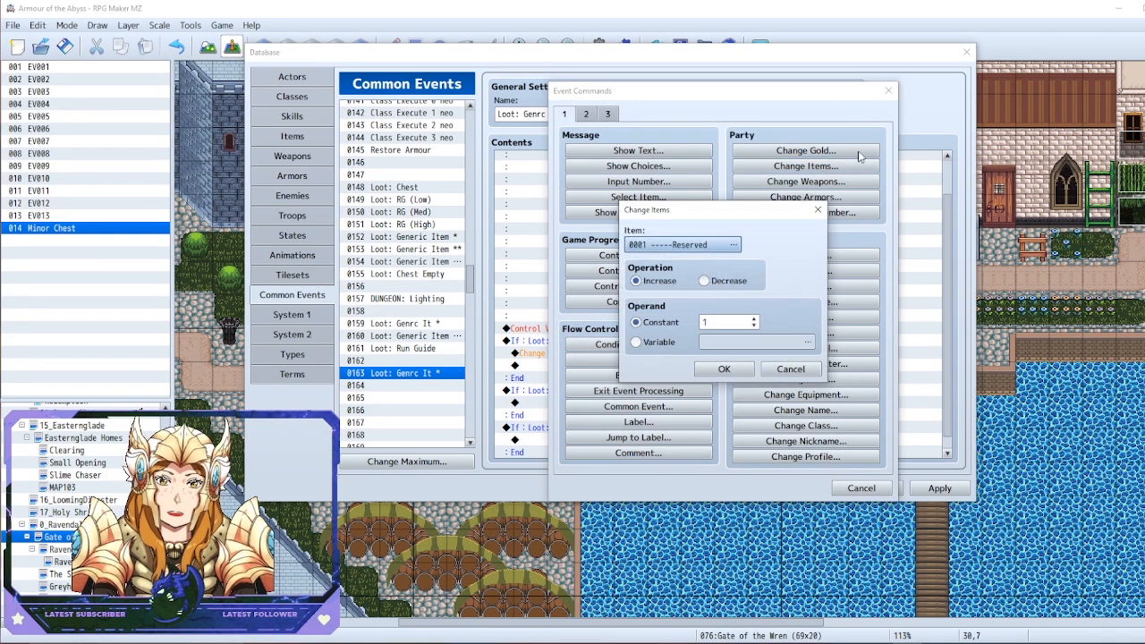
pyautogui.click(721, 246)
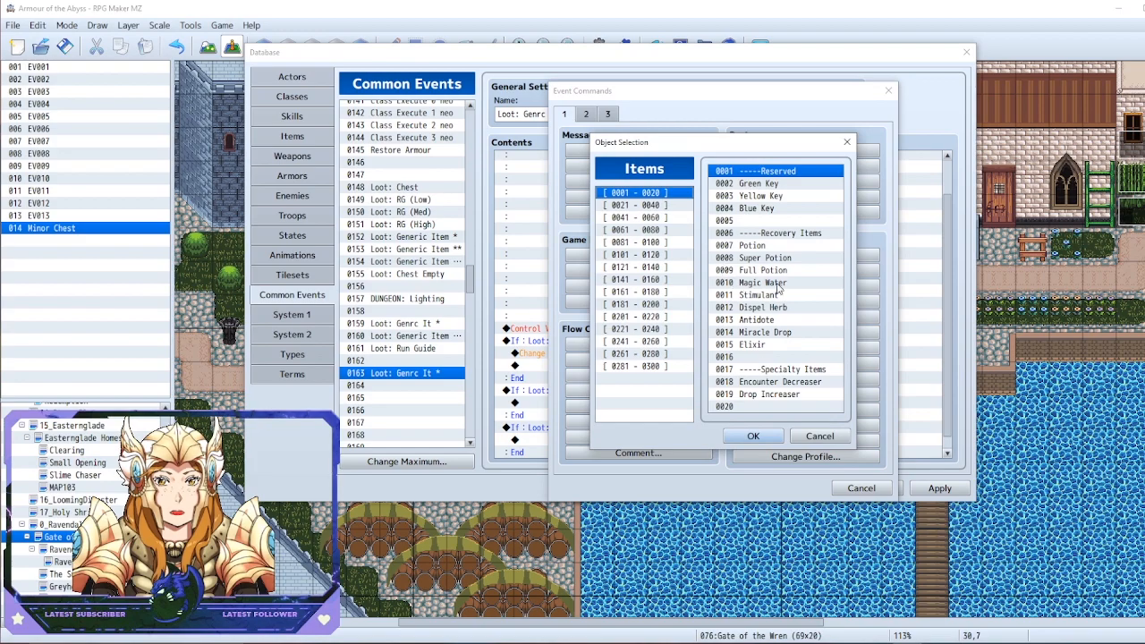
pyautogui.click(784, 321)
pyautogui.doubleClick(785, 324)
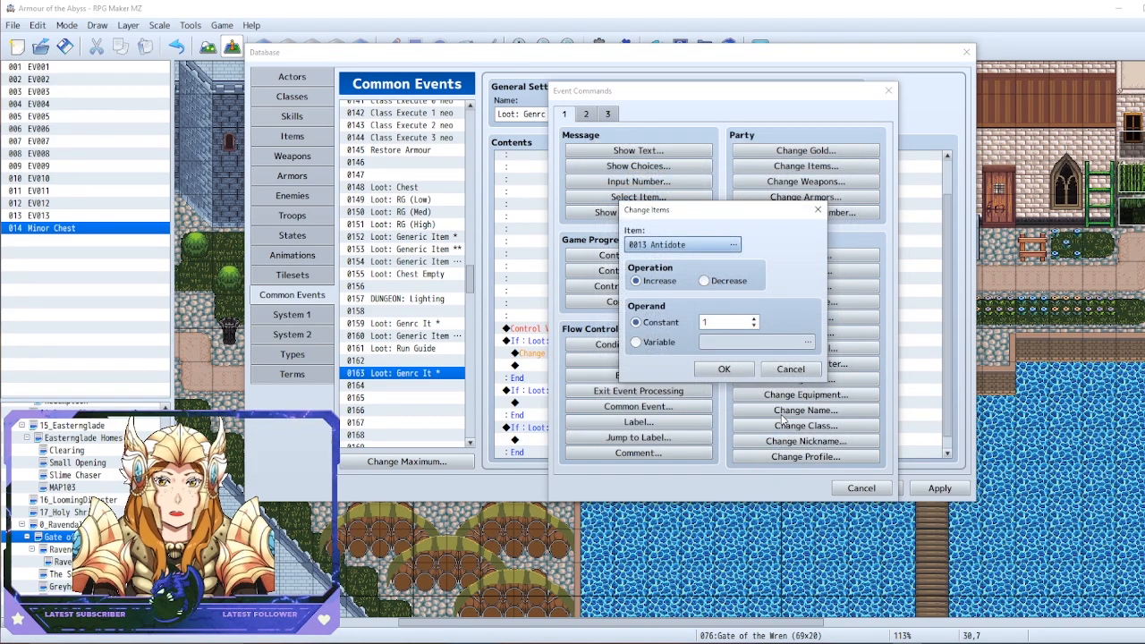
pyautogui.click(724, 366)
# Add a Change Weapons command giving one Short Sword to the Loot: Gacha = 3 branch and apply the database changes
pyautogui.click(577, 419)
pyautogui.doubleClick(575, 427)
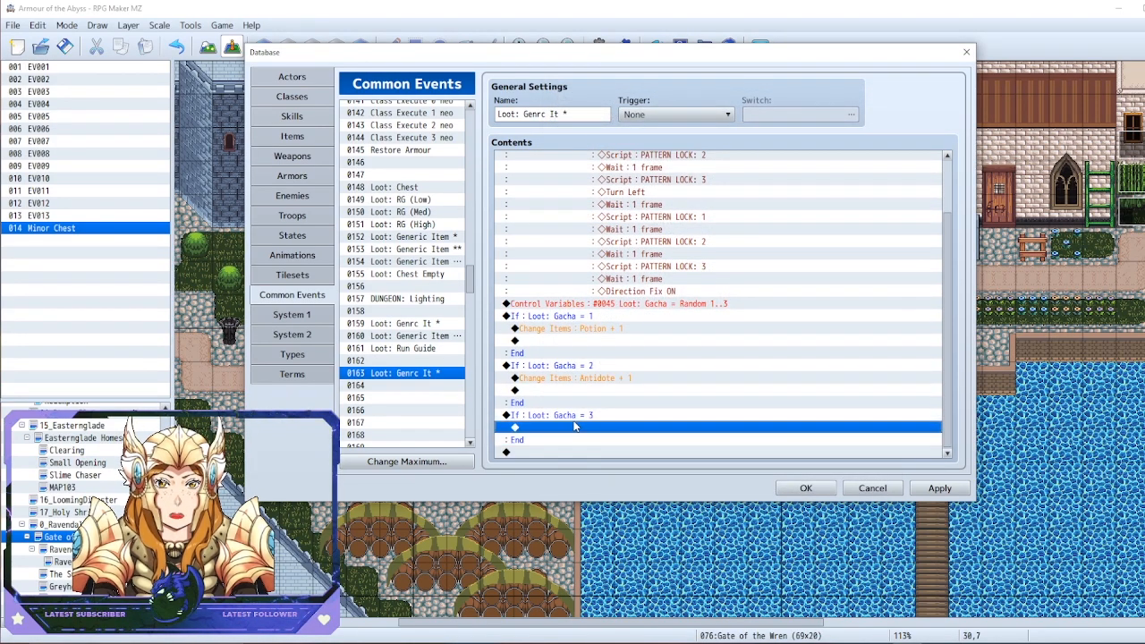
pyautogui.click(805, 165)
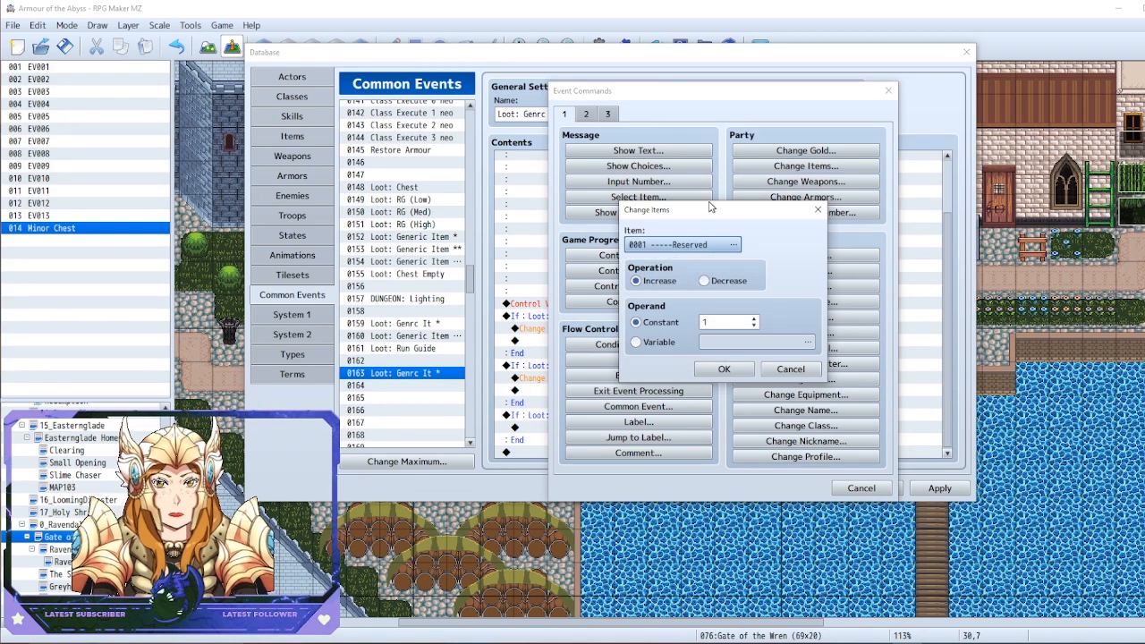
pyautogui.click(818, 210)
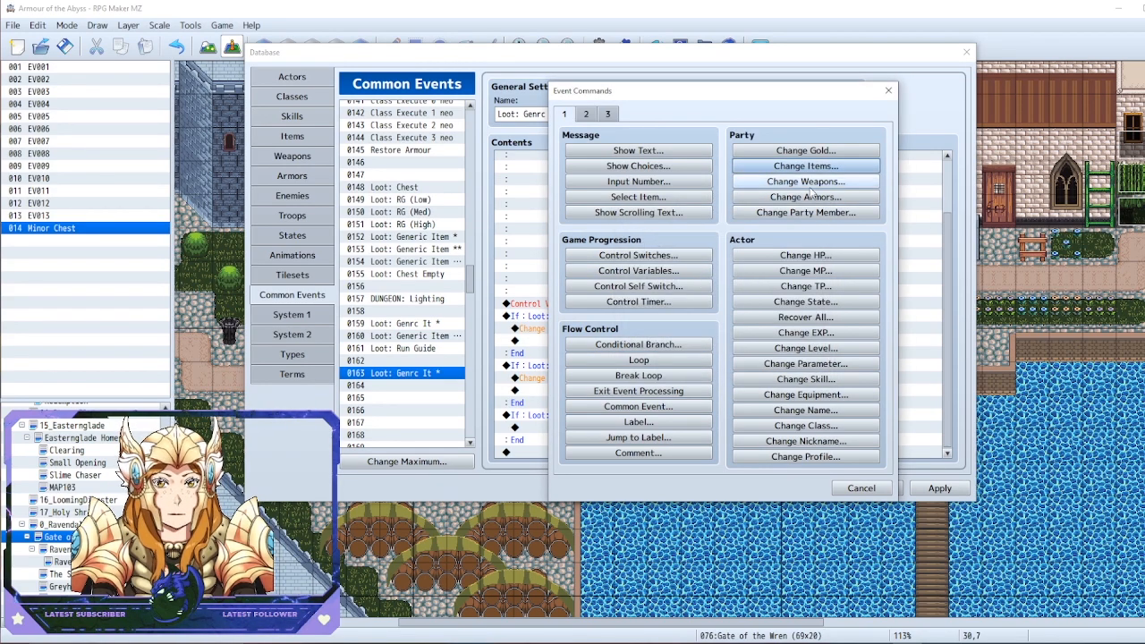
pyautogui.click(806, 180)
pyautogui.click(700, 237)
pyautogui.click(701, 239)
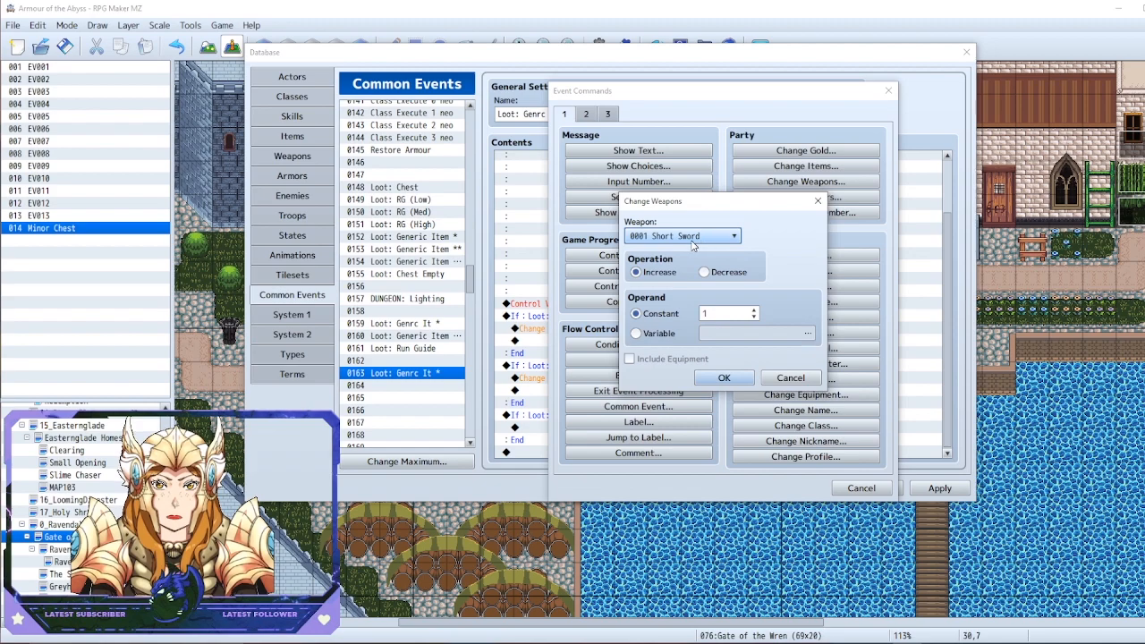
pyautogui.click(725, 377)
pyautogui.click(940, 488)
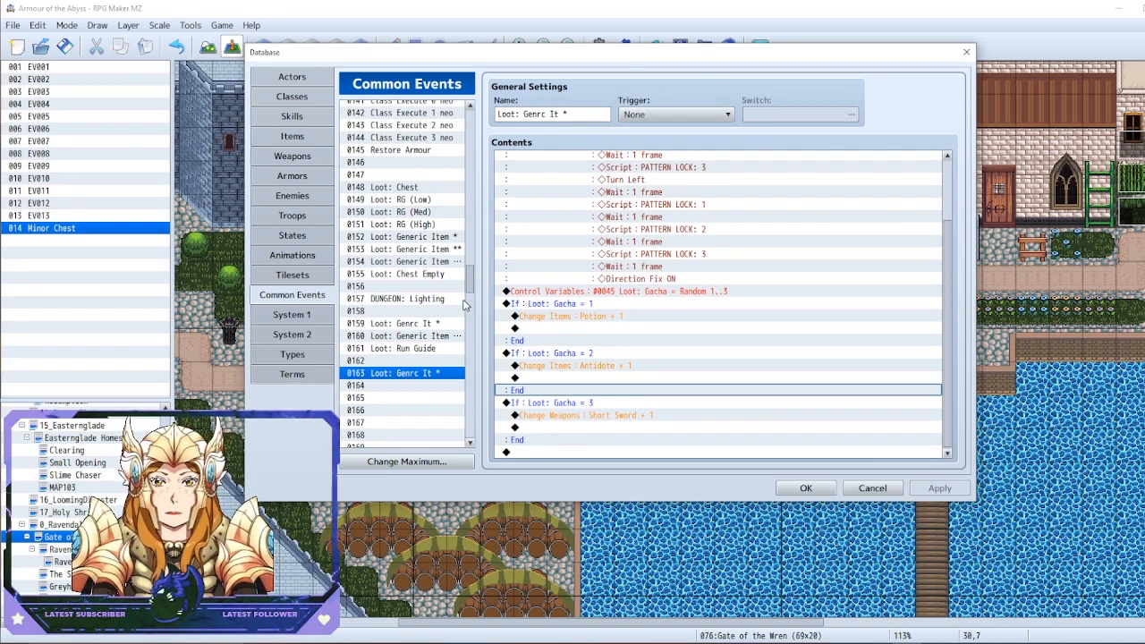
# Examine the macro and last-gained-object codes in the Show Text message of common event 0160, Loot: Generic Item msg
pyautogui.click(409, 325)
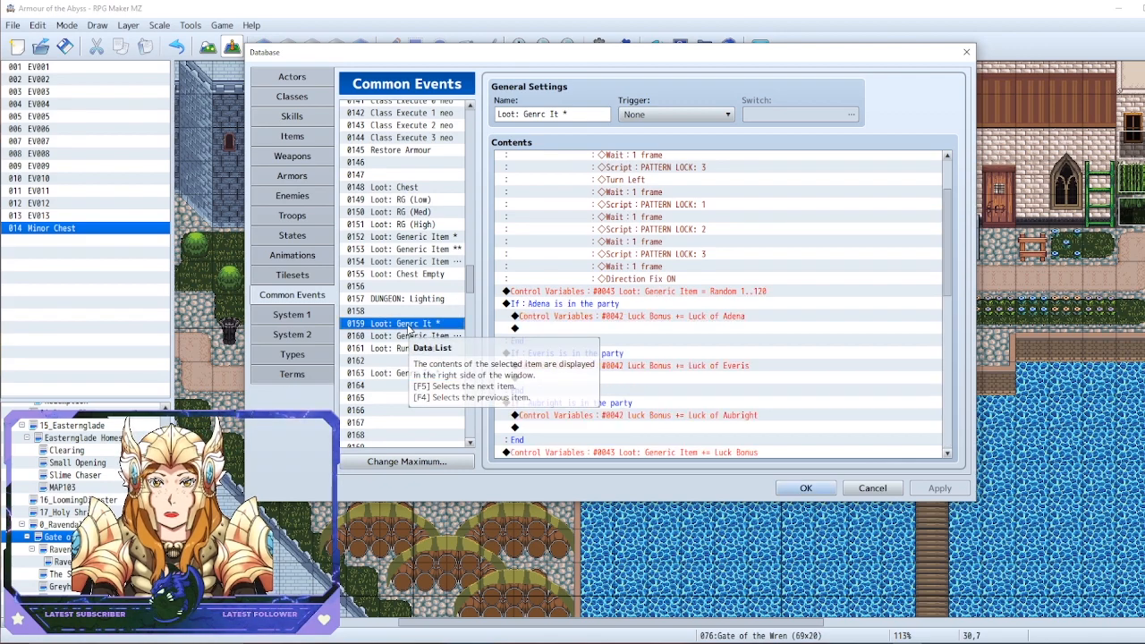
pyautogui.click(411, 333)
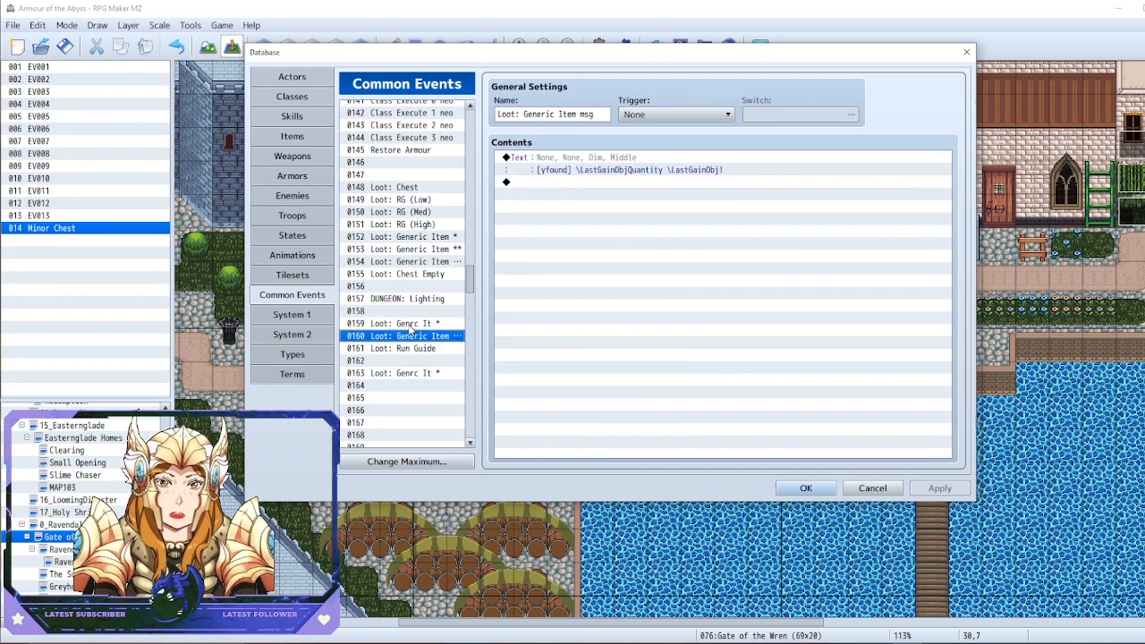
pyautogui.rightClick(586, 170)
pyautogui.click(609, 176)
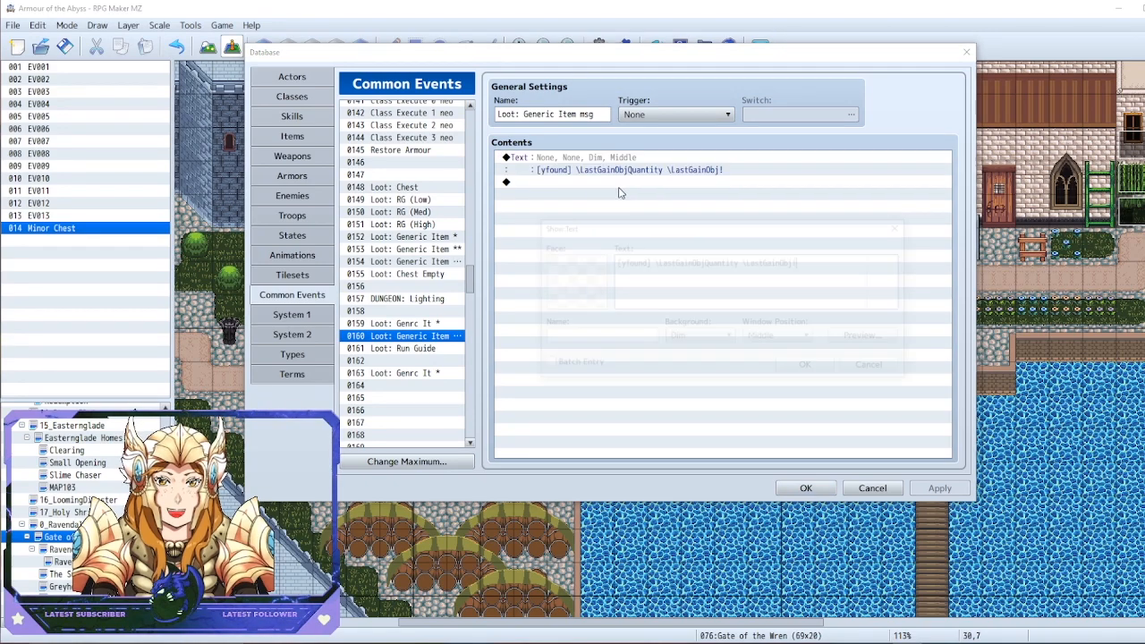
pyautogui.moveTo(810, 263); pyautogui.dragTo(600, 265)
pyautogui.click(691, 260)
pyautogui.doubleClick(643, 259)
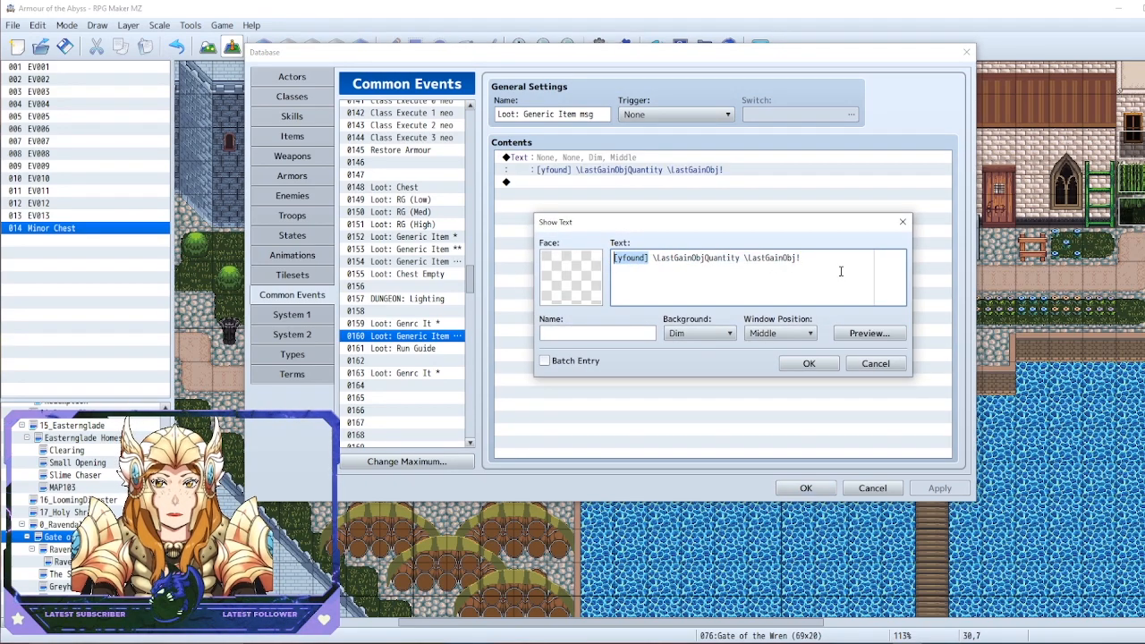
pyautogui.moveTo(842, 271); pyautogui.dragTo(605, 257)
pyautogui.click(493, 258)
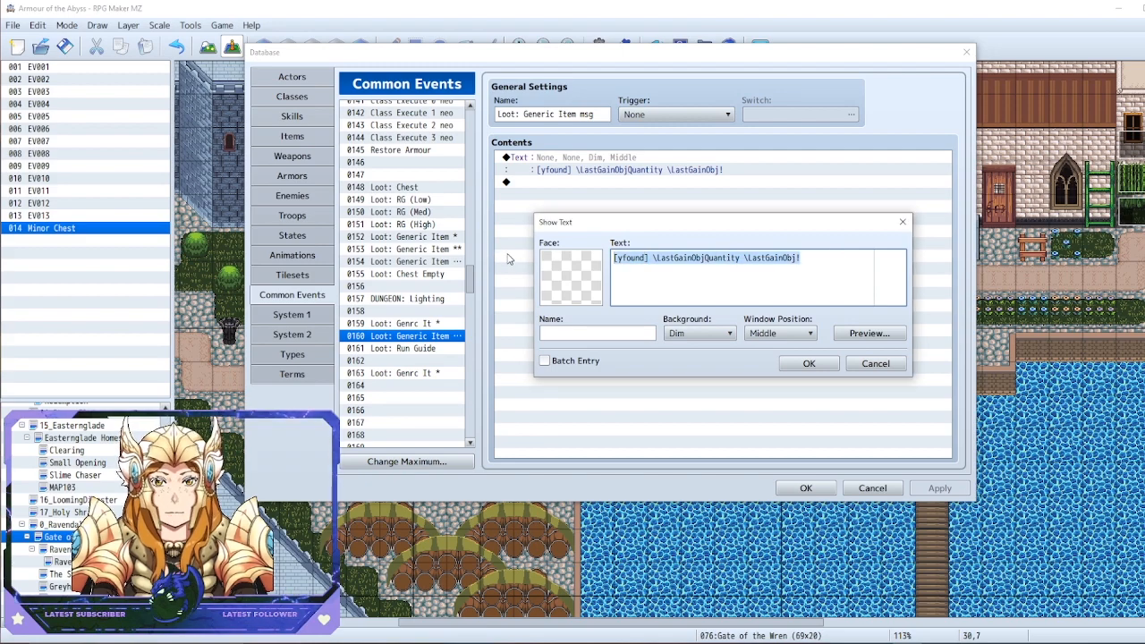
pyautogui.moveTo(616, 231); pyautogui.dragTo(578, 233)
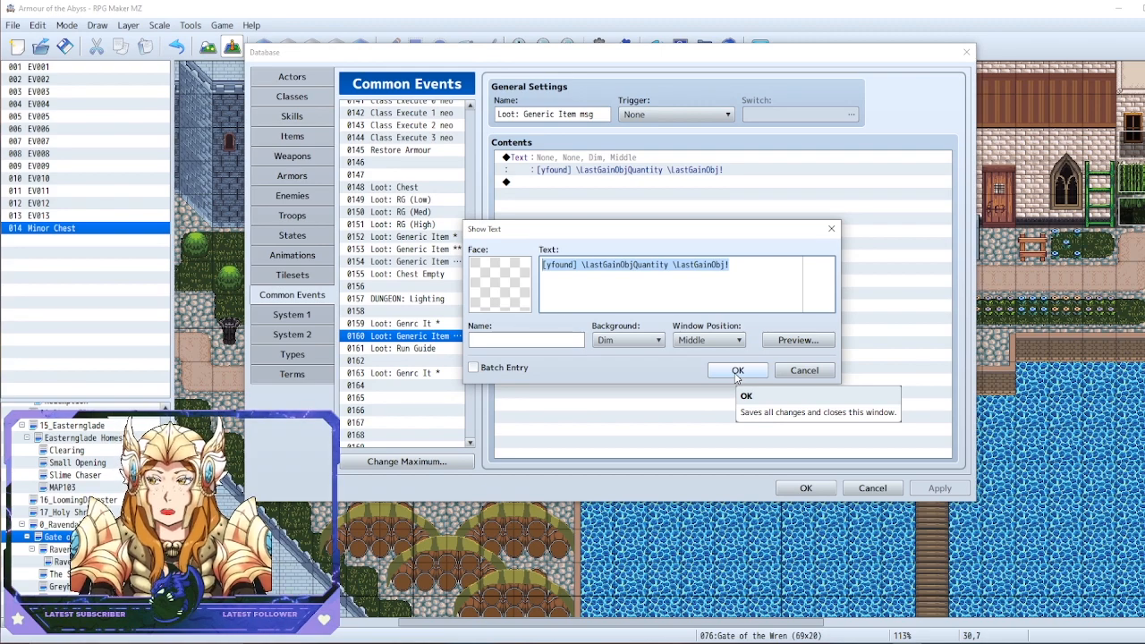
pyautogui.moveTo(736, 377); pyautogui.dragTo(598, 253)
pyautogui.click(564, 265)
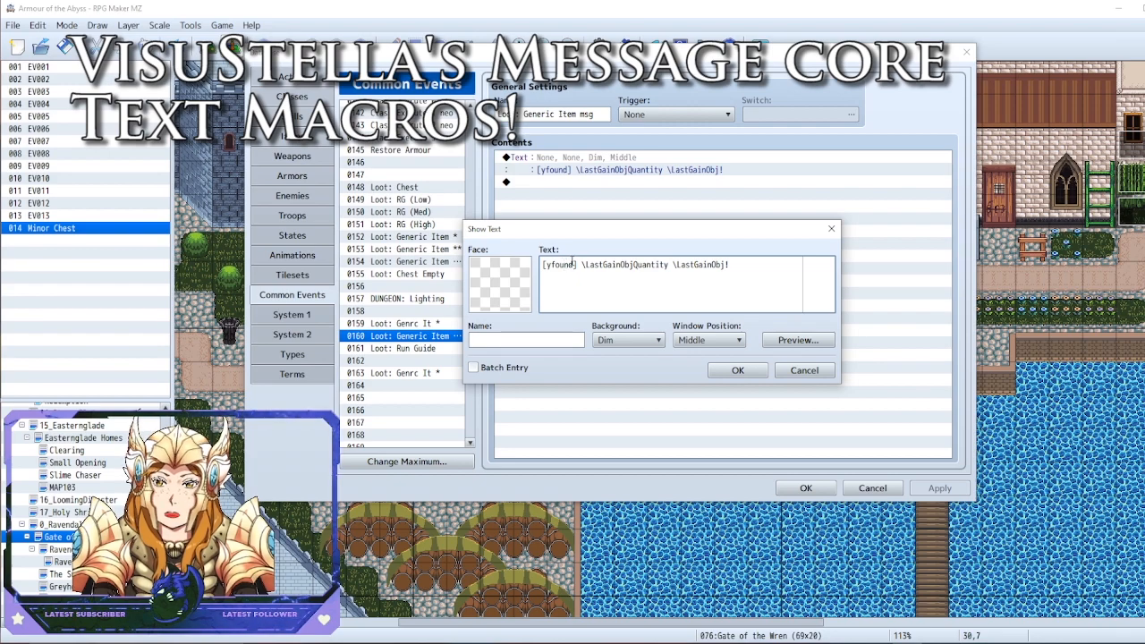
pyautogui.click(737, 370)
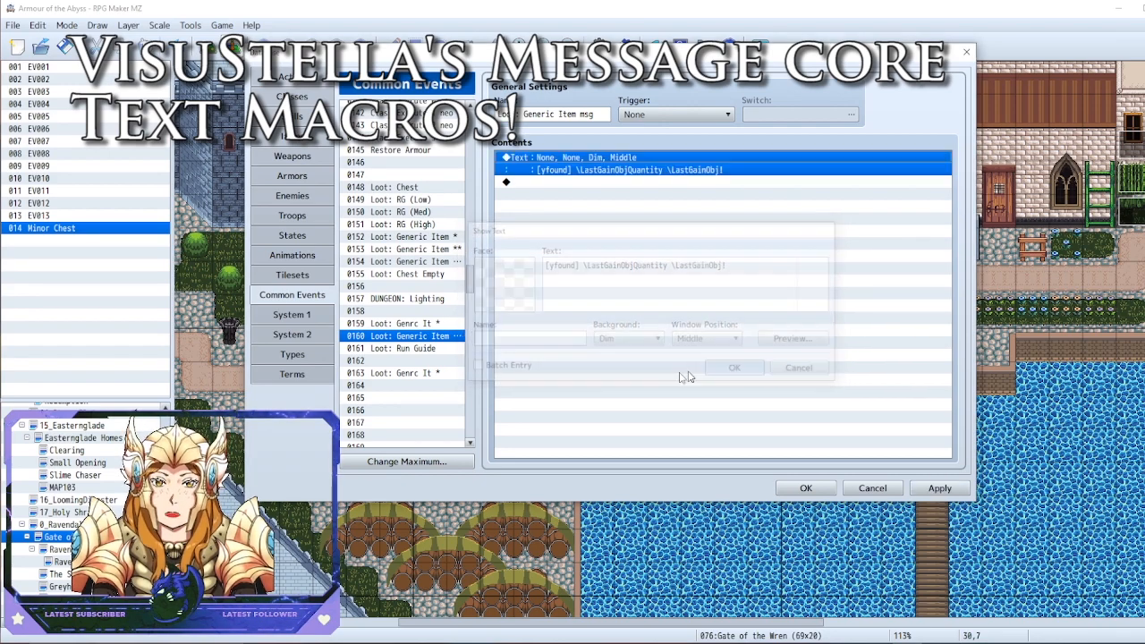
pyautogui.click(430, 348)
pyautogui.press('Down')
pyautogui.press('Down')
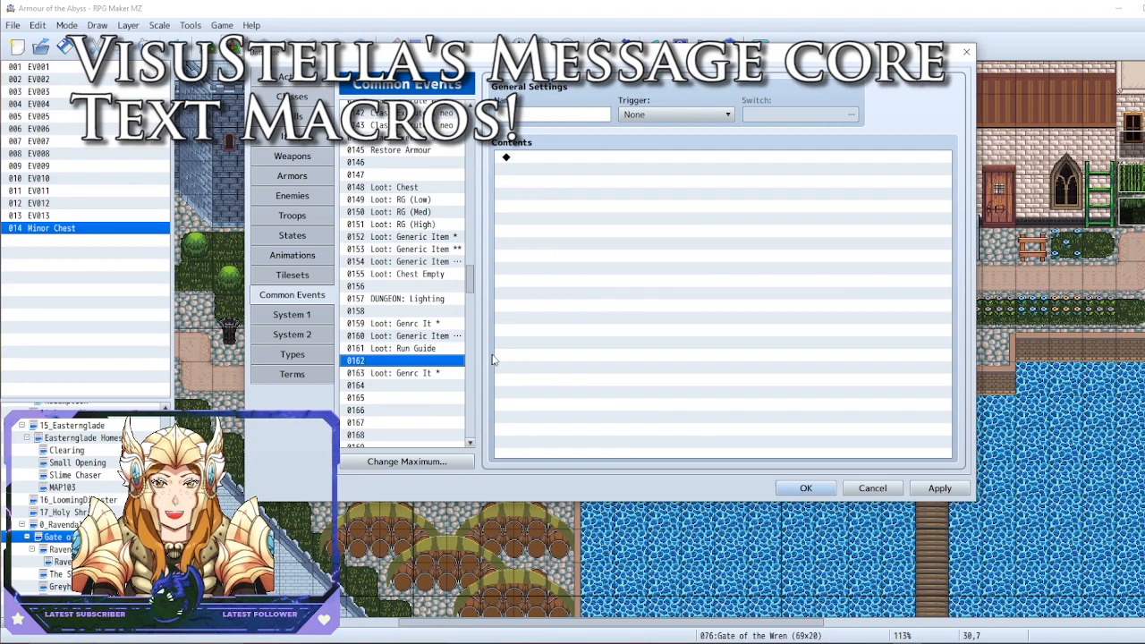
pyautogui.scroll(-5, 591, 376)
pyautogui.doubleClick(564, 452)
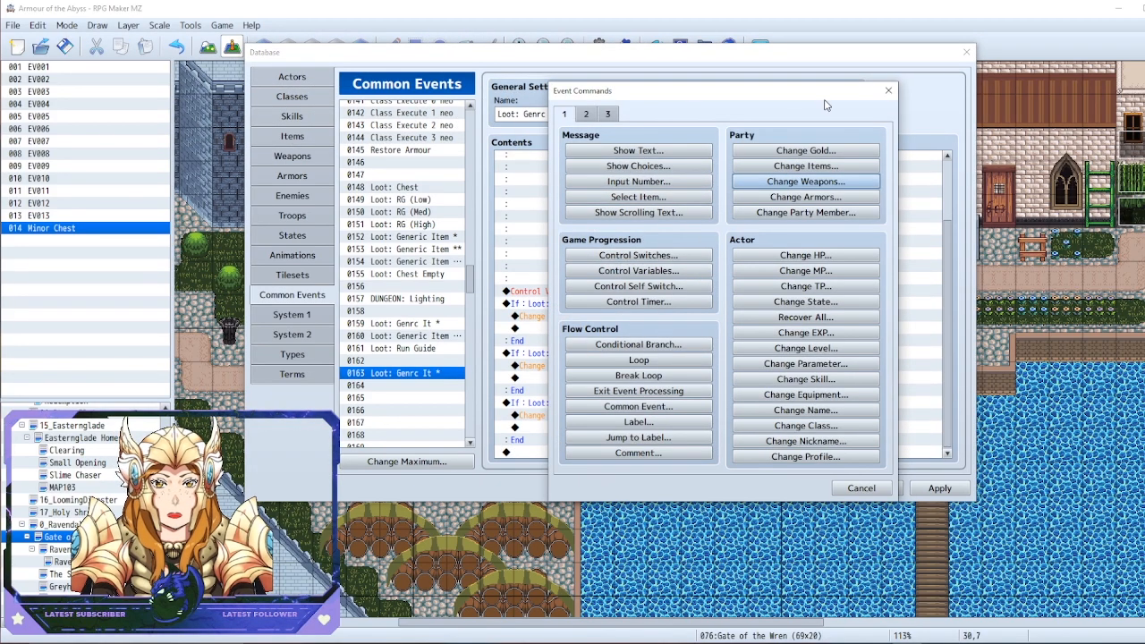
pyautogui.click(889, 90)
pyautogui.click(409, 335)
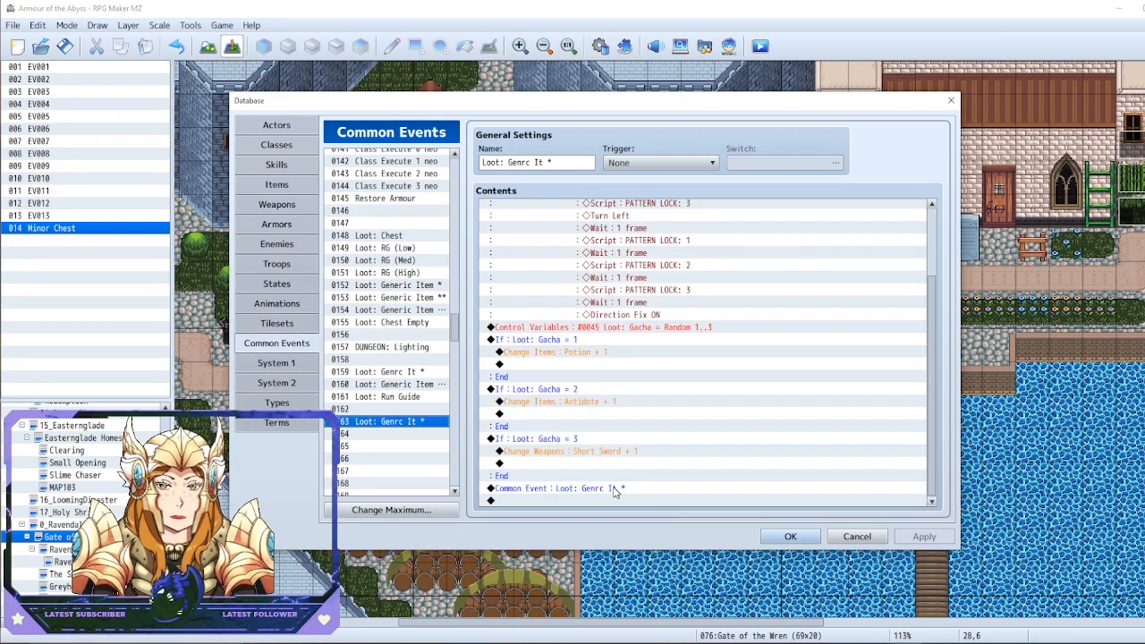
# Point the Common Event call at the end of common event 0163 to 0160, Loot: Generic Item msg, and save the database
pyautogui.rightClick(614, 492)
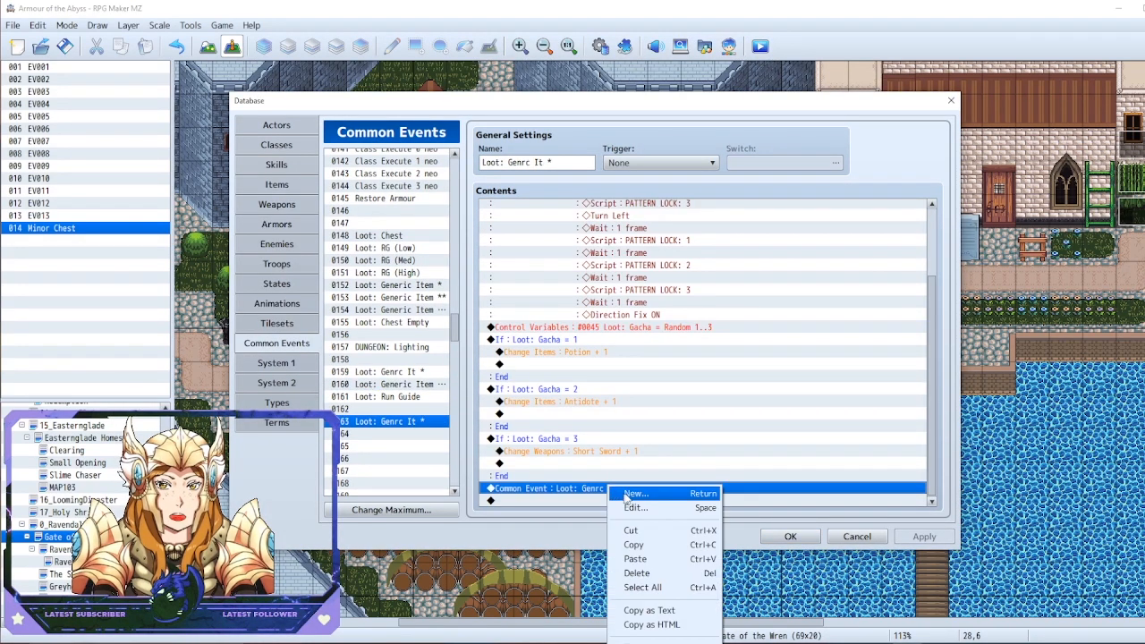
pyautogui.click(626, 494)
pyautogui.click(690, 346)
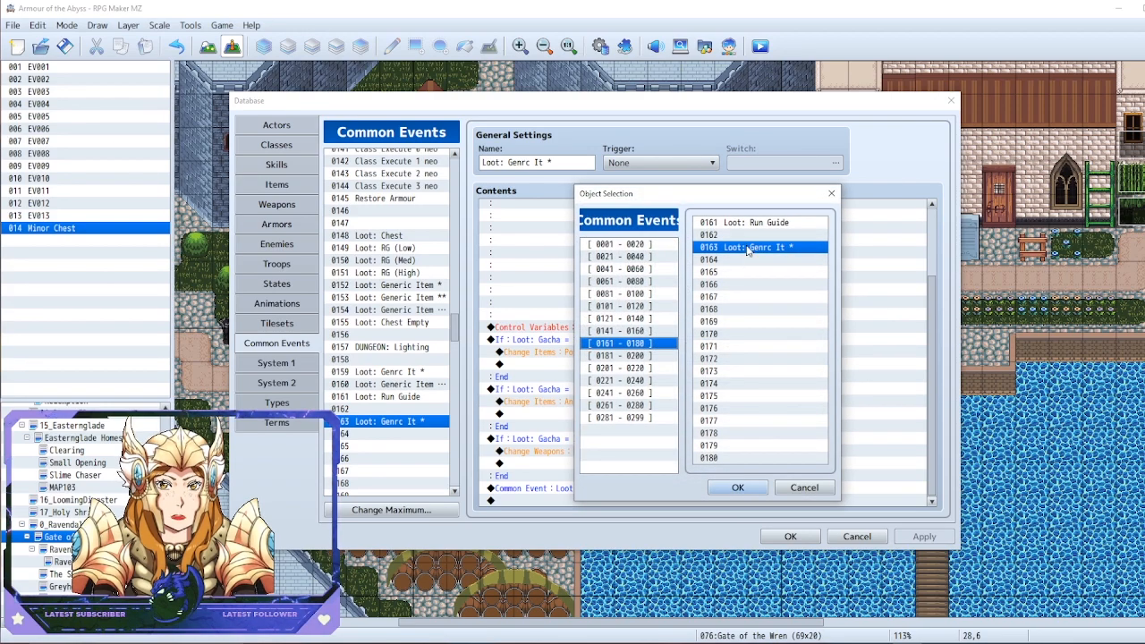
pyautogui.click(653, 332)
pyautogui.click(739, 387)
pyautogui.click(761, 454)
pyautogui.doubleClick(770, 459)
pyautogui.click(682, 371)
pyautogui.click(791, 536)
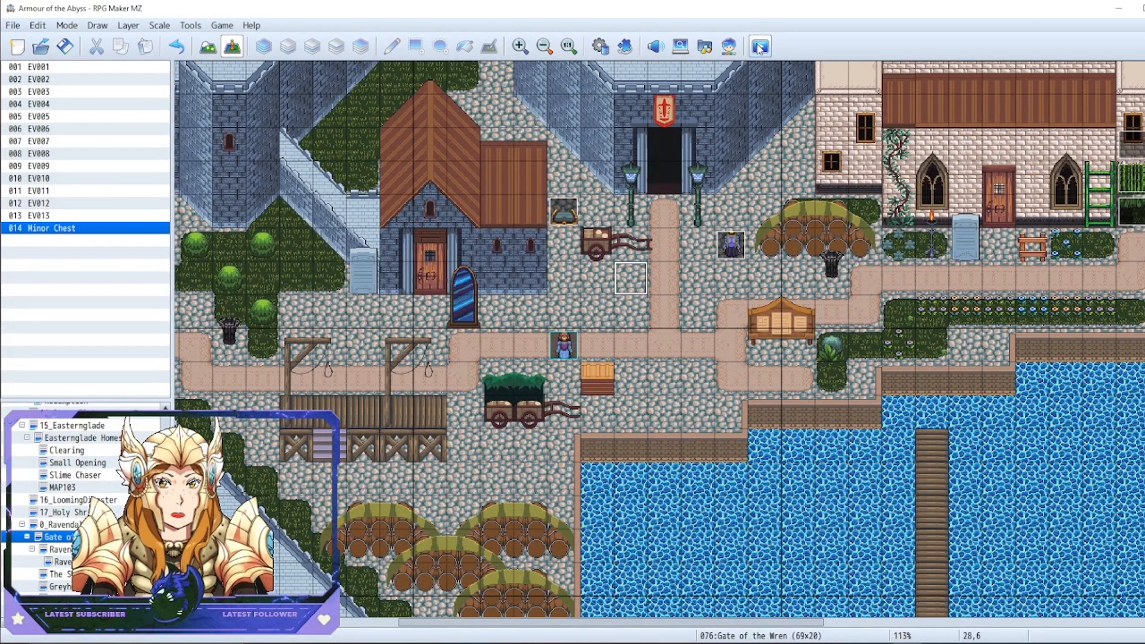
# Playtest a new game to test the Minor Chest, and open the game menu after opening it
pyautogui.click(759, 47)
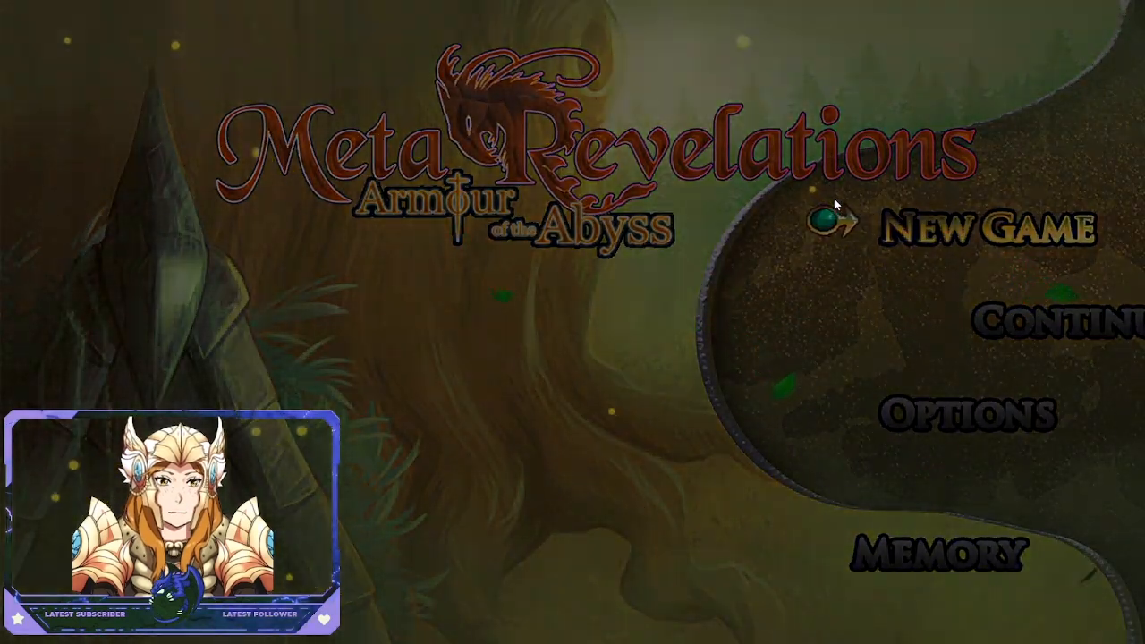
pyautogui.click(835, 205)
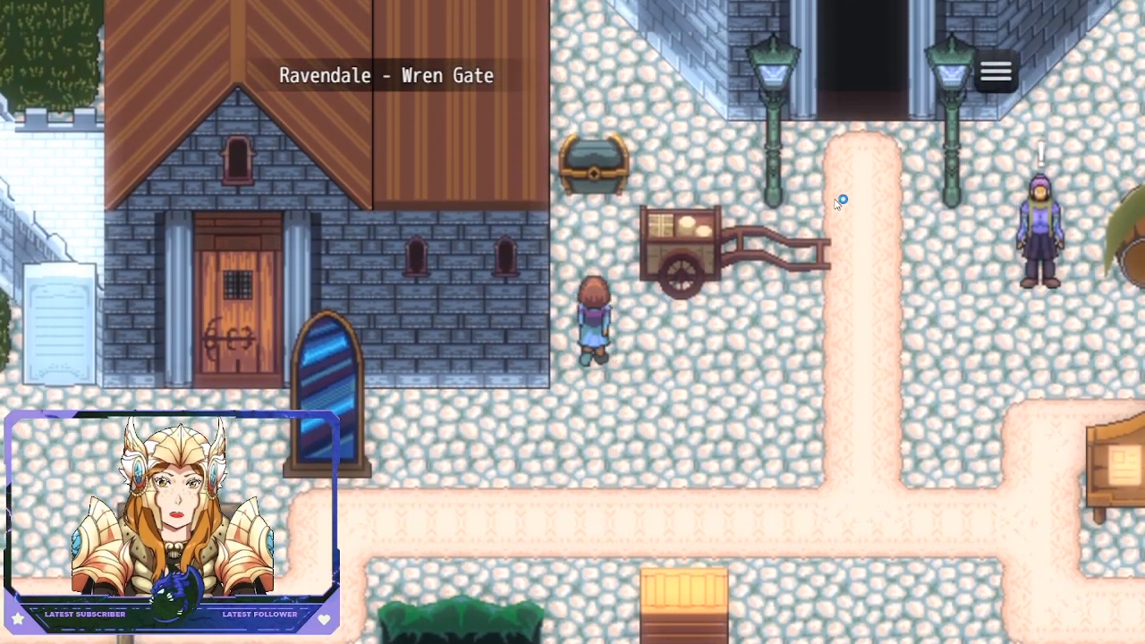
pyautogui.press('Return')
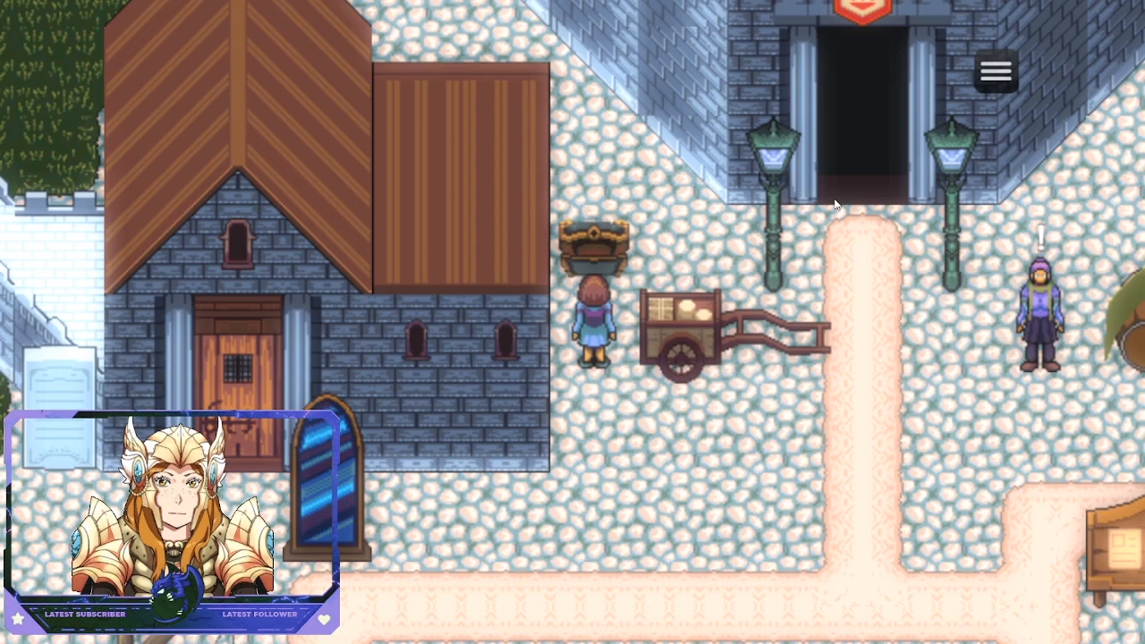
pyautogui.press('Down')
pyautogui.press('Down')
pyautogui.press('x')
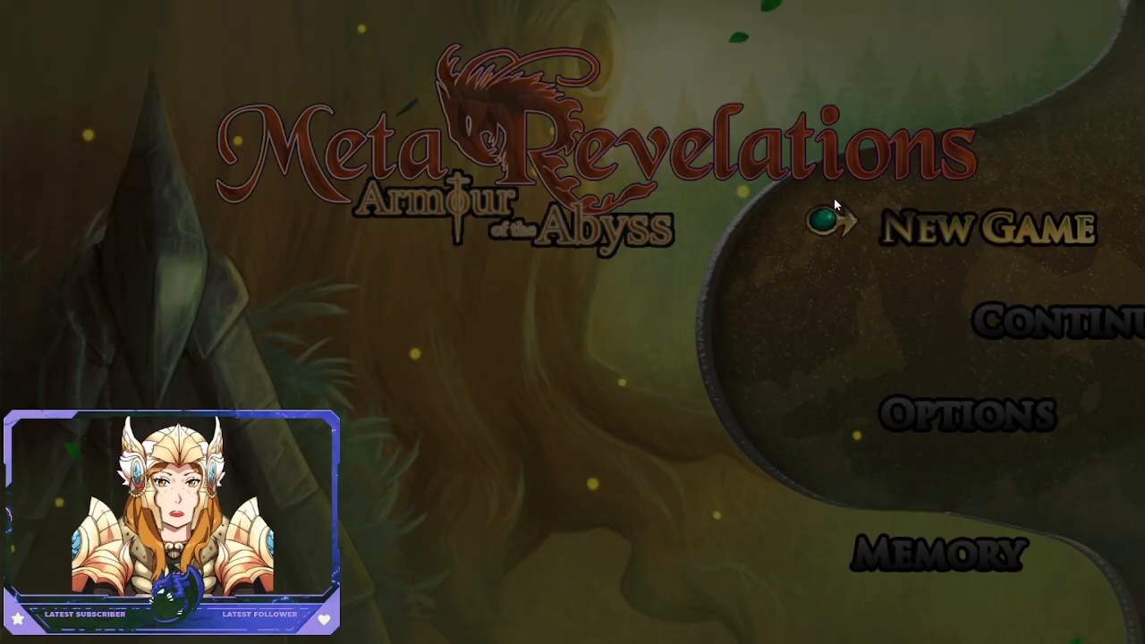
pyautogui.click(834, 198)
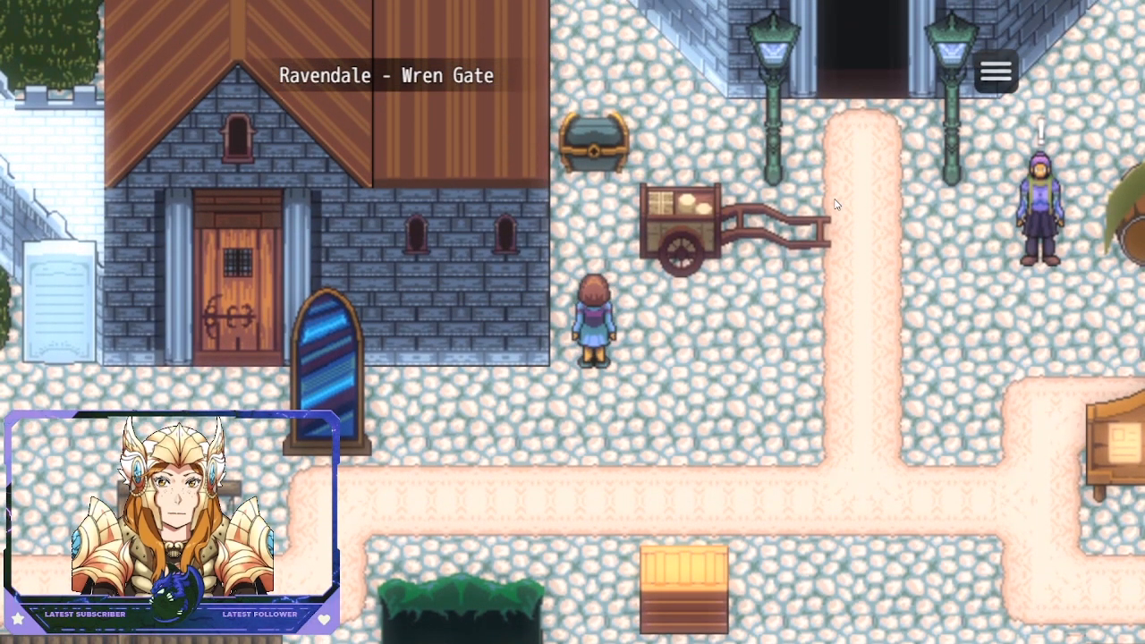
# Open the Minor Chest again in the restarted playtest to check its random reward
pyautogui.press('Up')
pyautogui.press('Return')
pyautogui.press('Return')
pyautogui.press('Down')
pyautogui.press('Down')
pyautogui.press('Right')
pyautogui.press('Up')
pyautogui.press('Left')
pyautogui.press('Up')
pyautogui.press('Down')
pyautogui.press('Right')
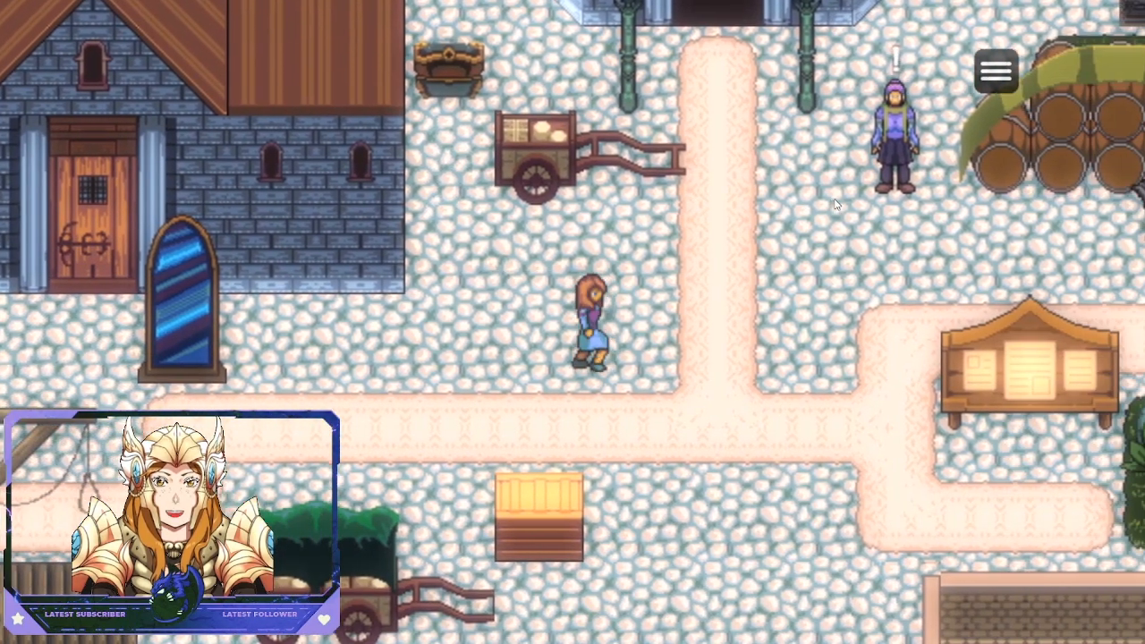
pyautogui.press('Up')
pyautogui.press('Left')
pyautogui.press('Down')
pyautogui.press('Right')
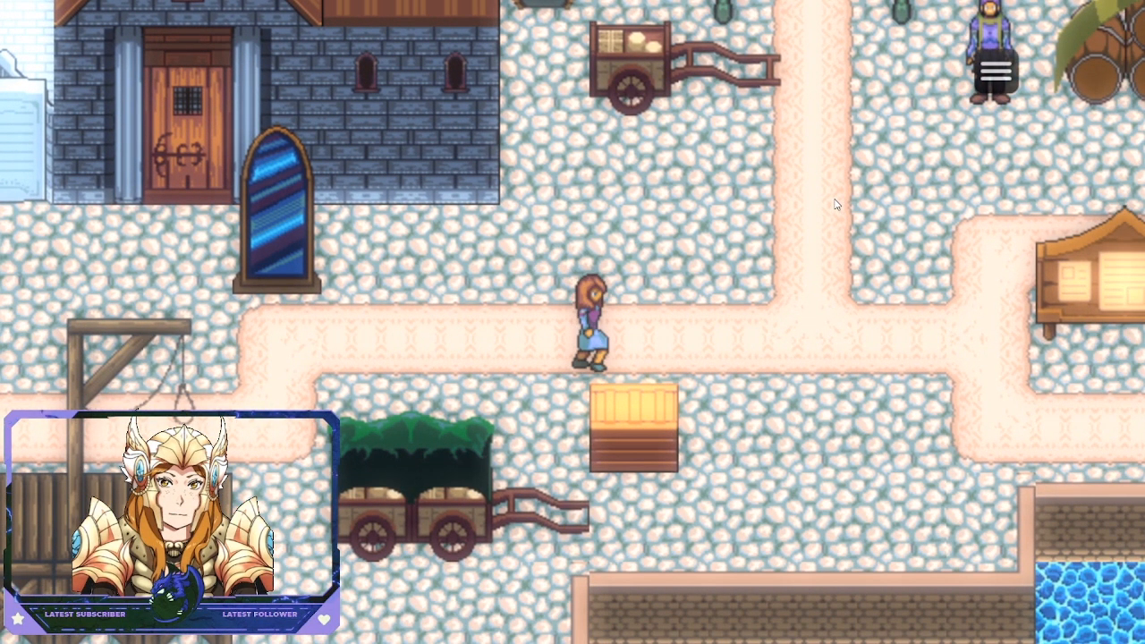
pyautogui.press('Left')
pyautogui.press('Up')
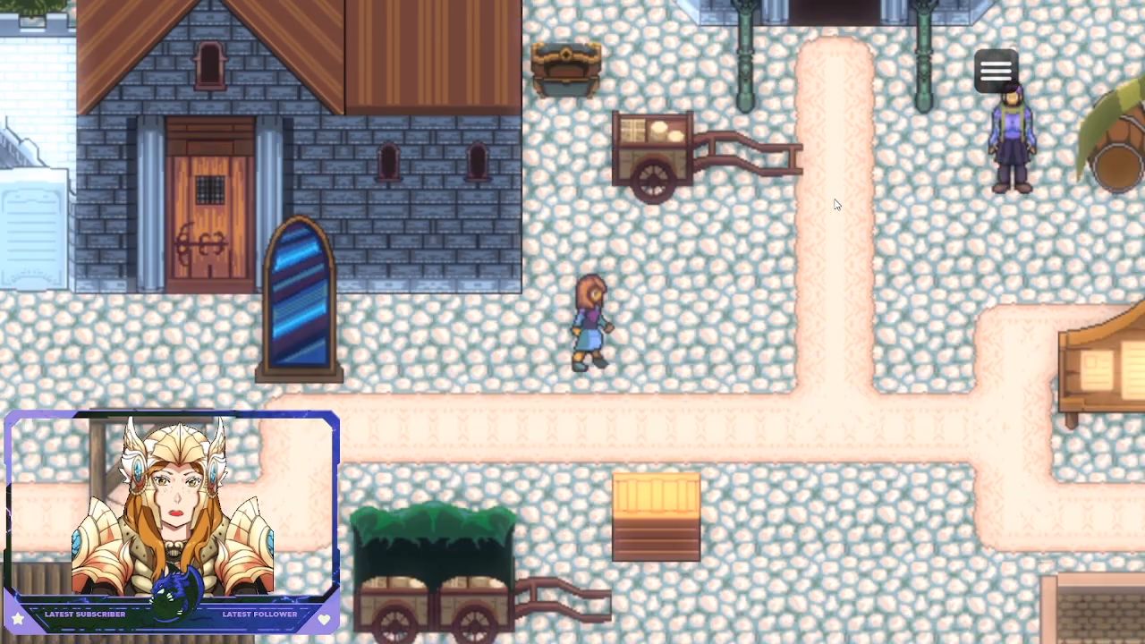
# End the game to the title screen and close the playtest
pyautogui.press('Right')
pyautogui.press('Escape')
pyautogui.press('Up')
pyautogui.press('Return')
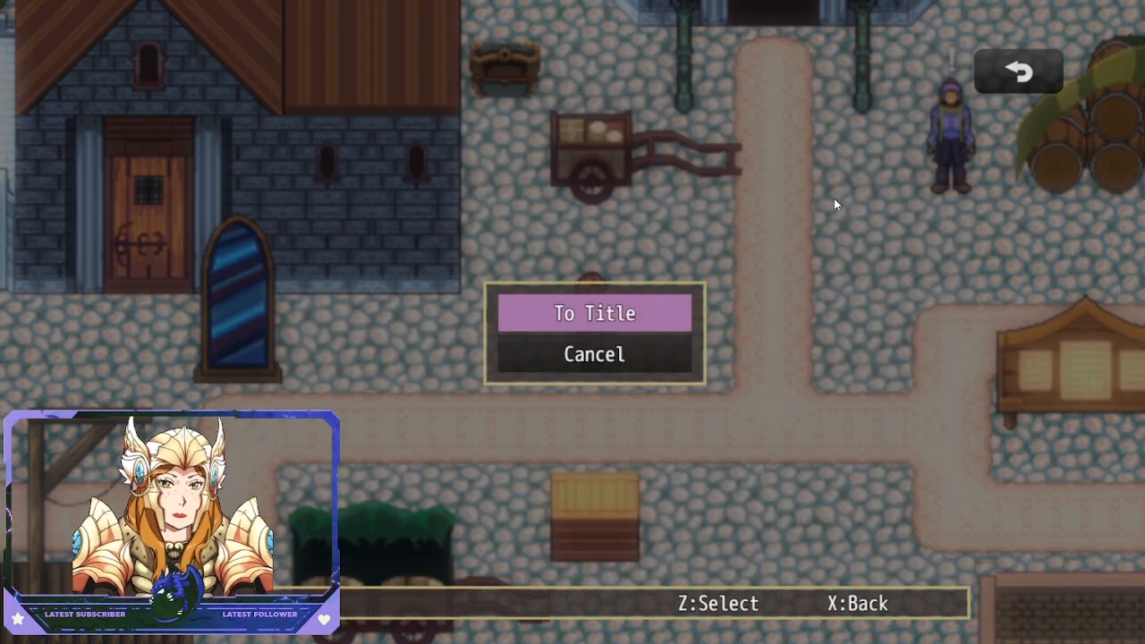
pyautogui.press('Return')
pyautogui.press('Up')
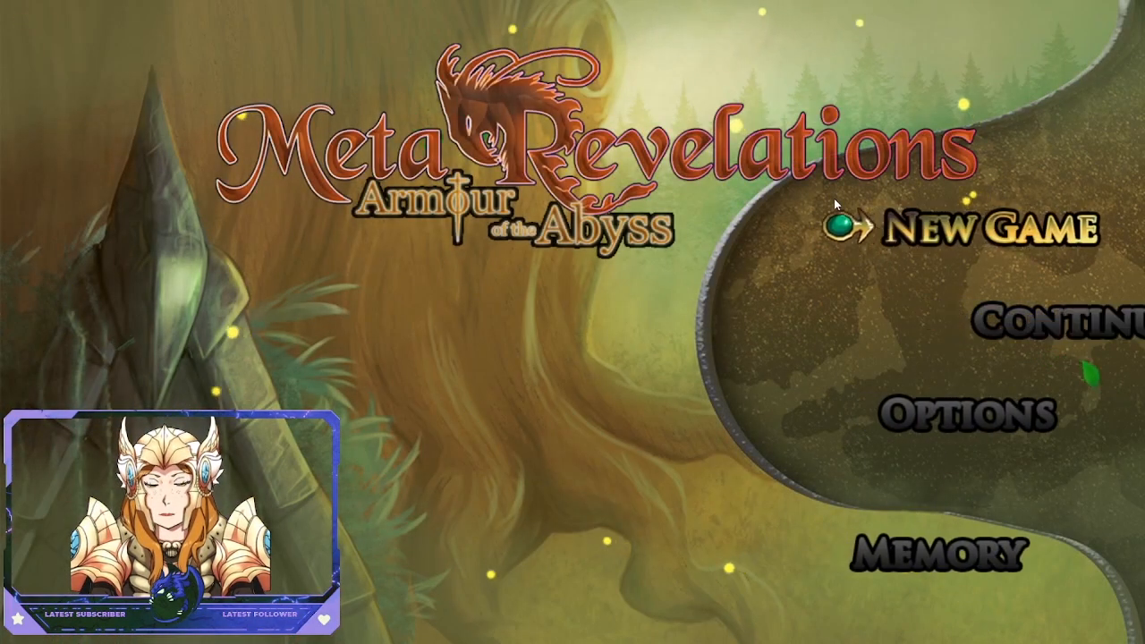
pyautogui.hotkey('alt', 'F4')
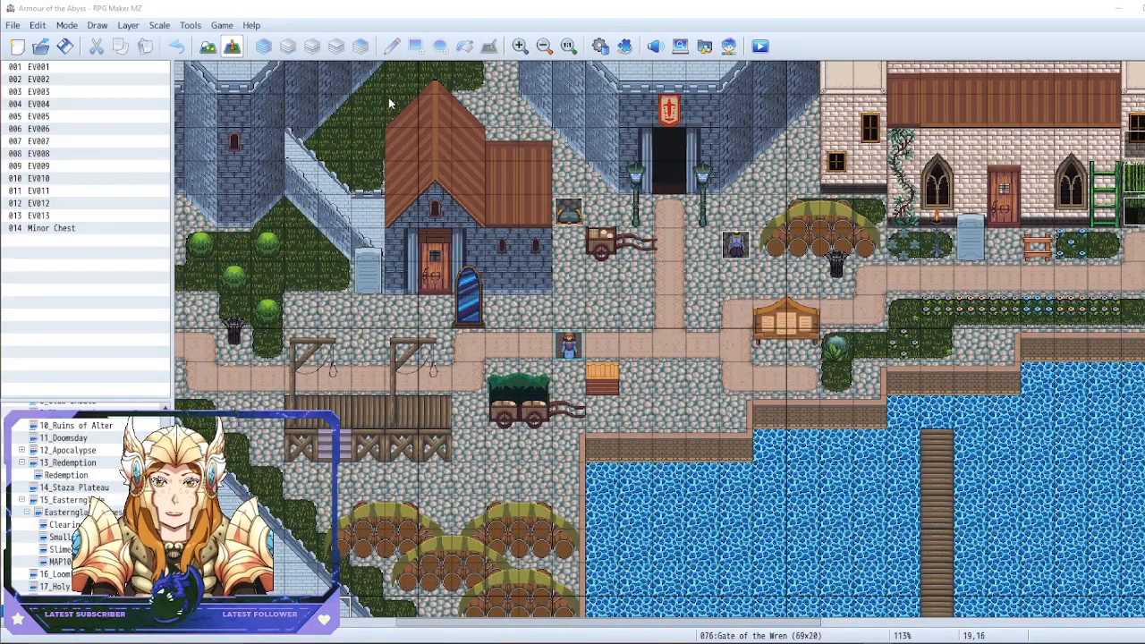